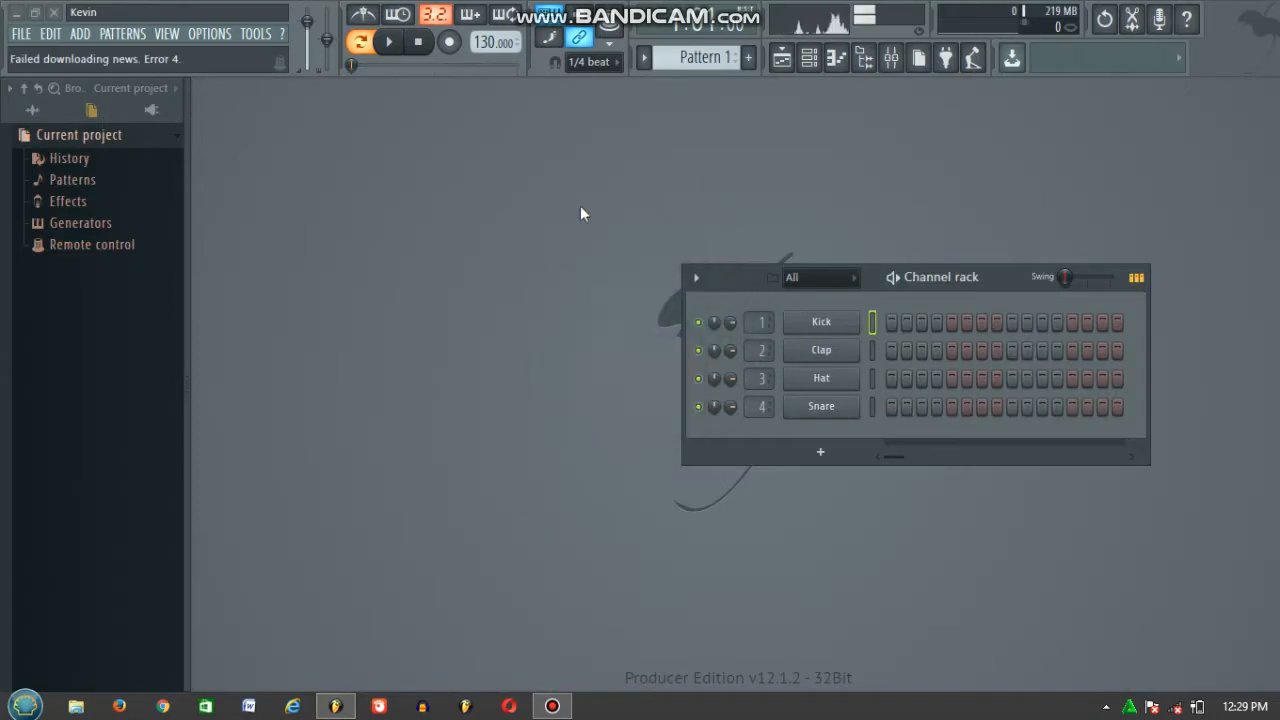
Replace the Kick channel with MIDI Out, set it to channel 9 with the Gunshot patch, and audition its sound
right_click(825, 323)
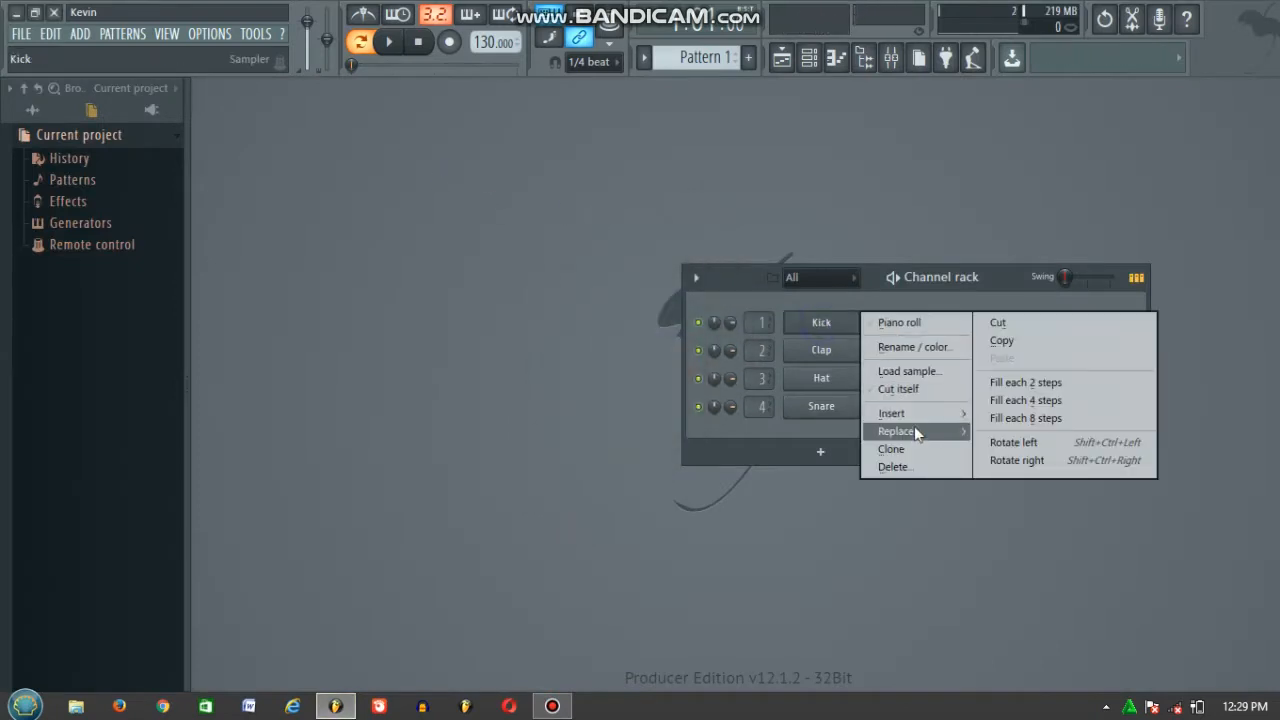
mouse_move(915, 429)
left_click(1208, 266)
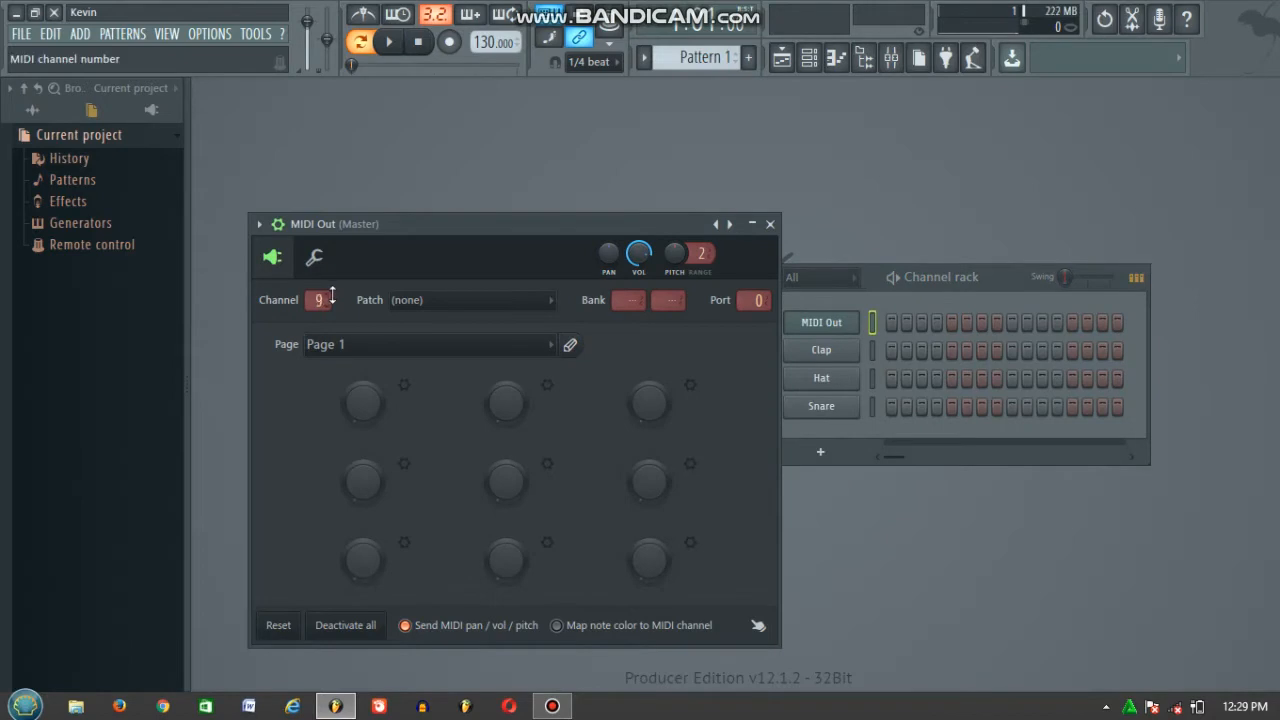
left_click(424, 313)
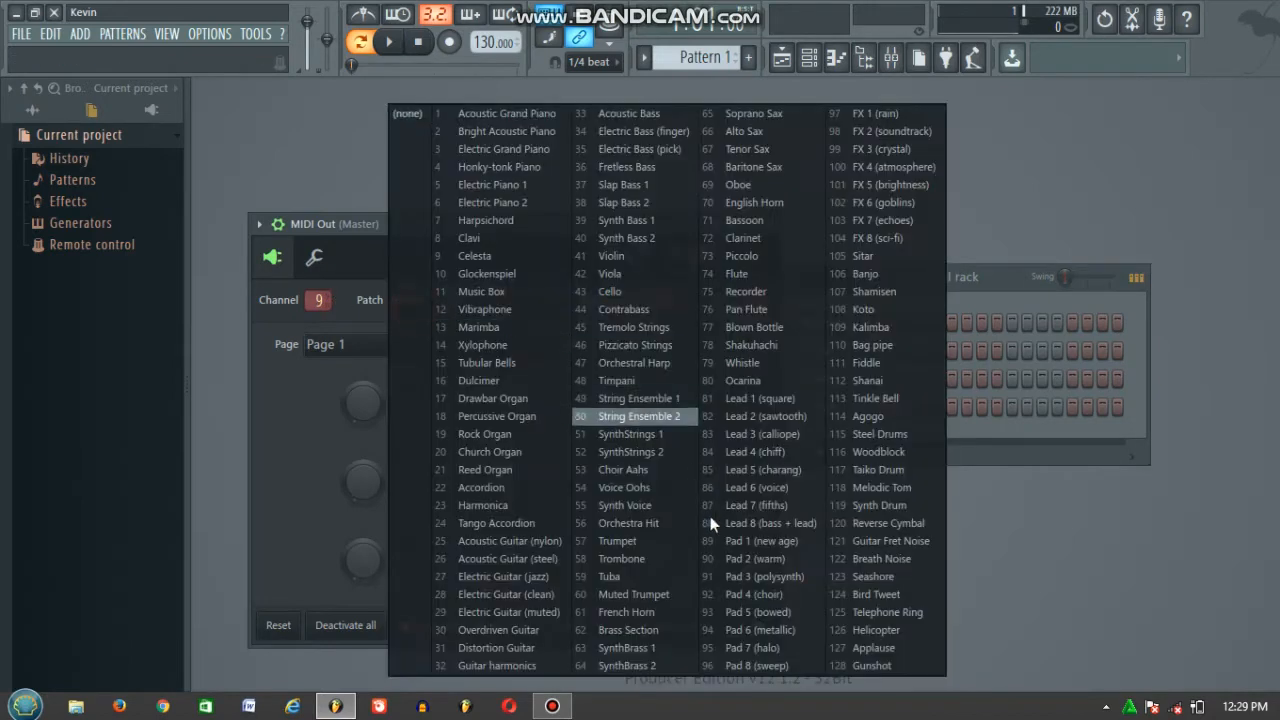
left_click(871, 664)
left_click(314, 257)
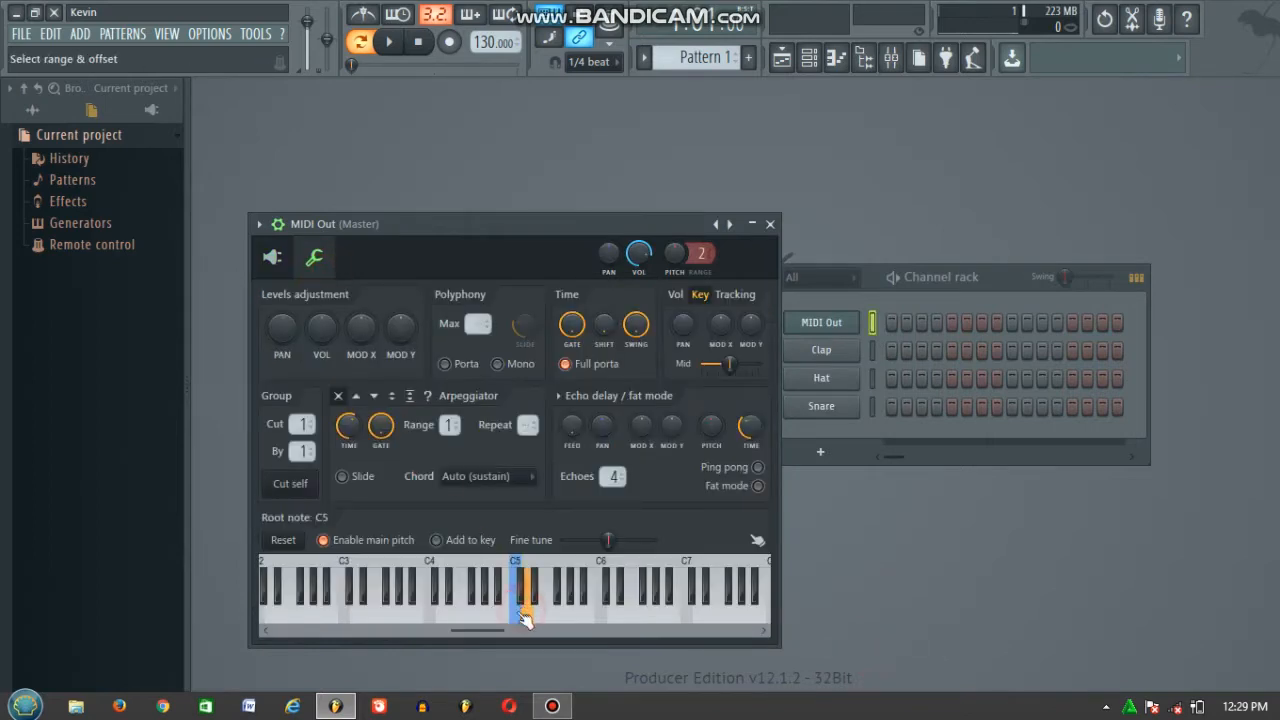
left_click(770, 225)
Open the MIDI Out piano roll and place C6 notes on beats 2 and 4 of bars 1 and 2
right_click(821, 322)
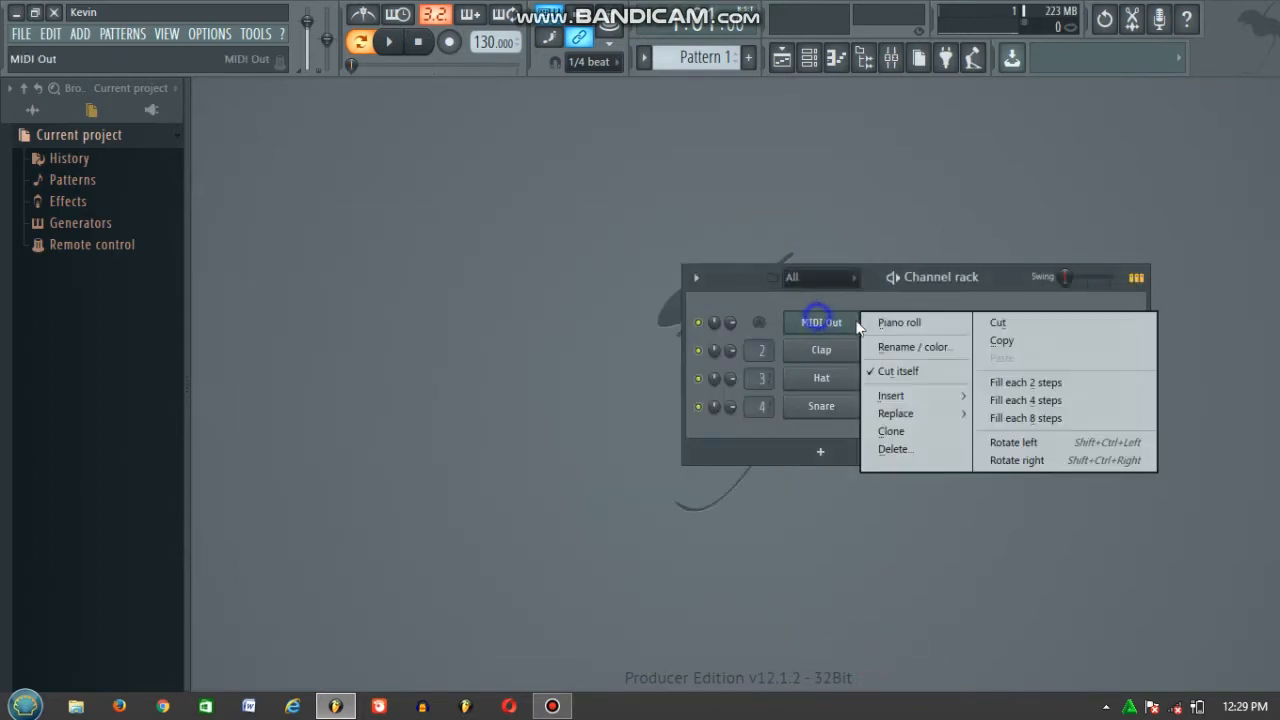
left_click(900, 322)
scroll(245, 300, "down", 5)
left_click(255, 388)
right_click(268, 388)
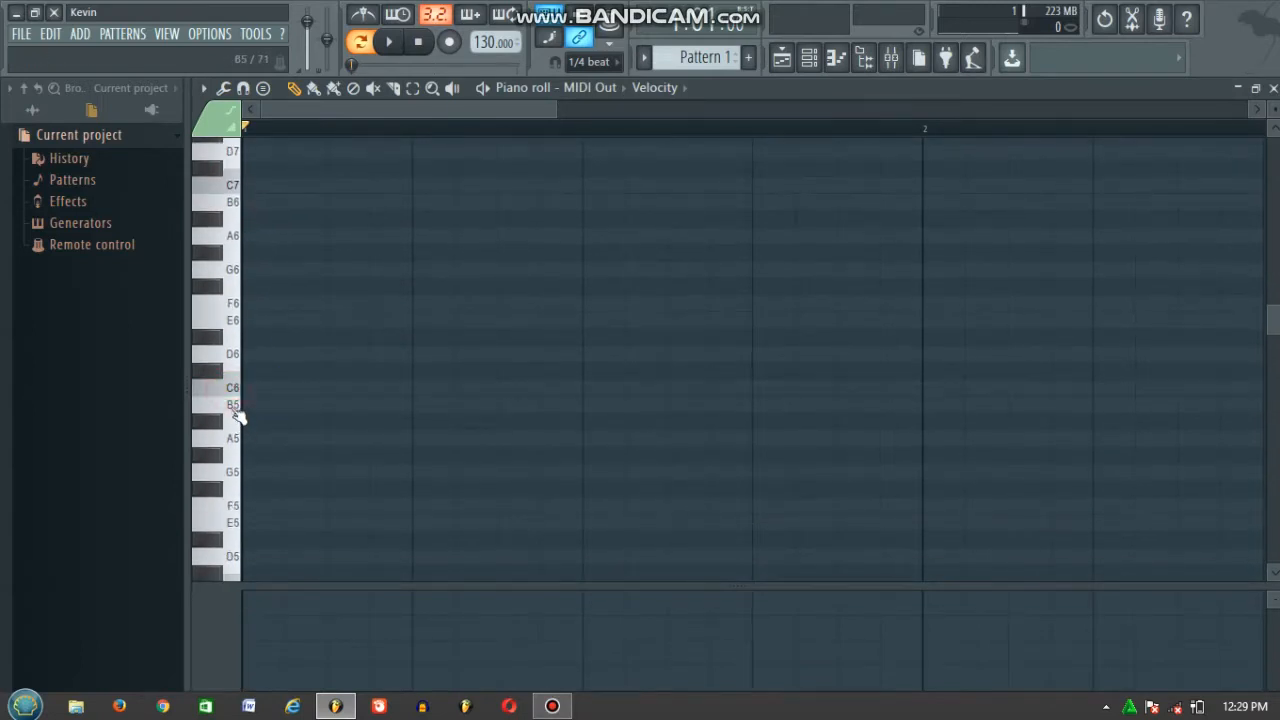
left_click(418, 387)
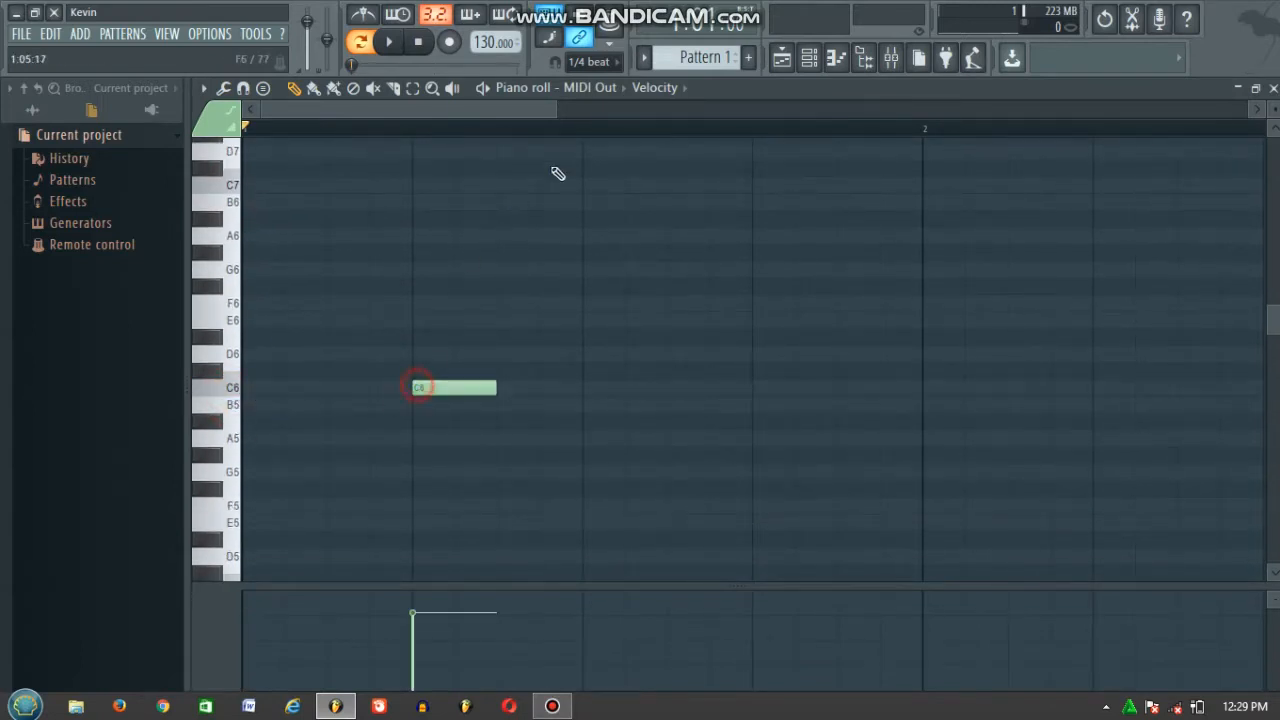
scroll(583, 130, "down", 3)
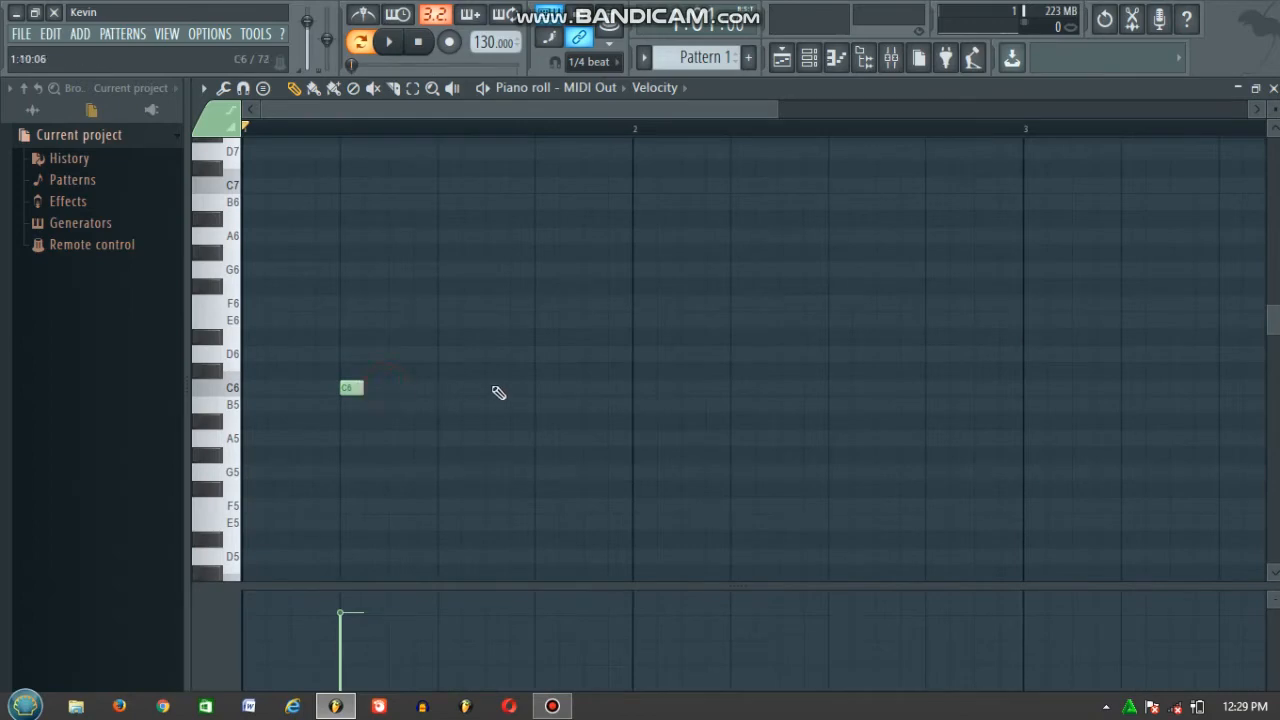
left_click(733, 386)
left_click(926, 388)
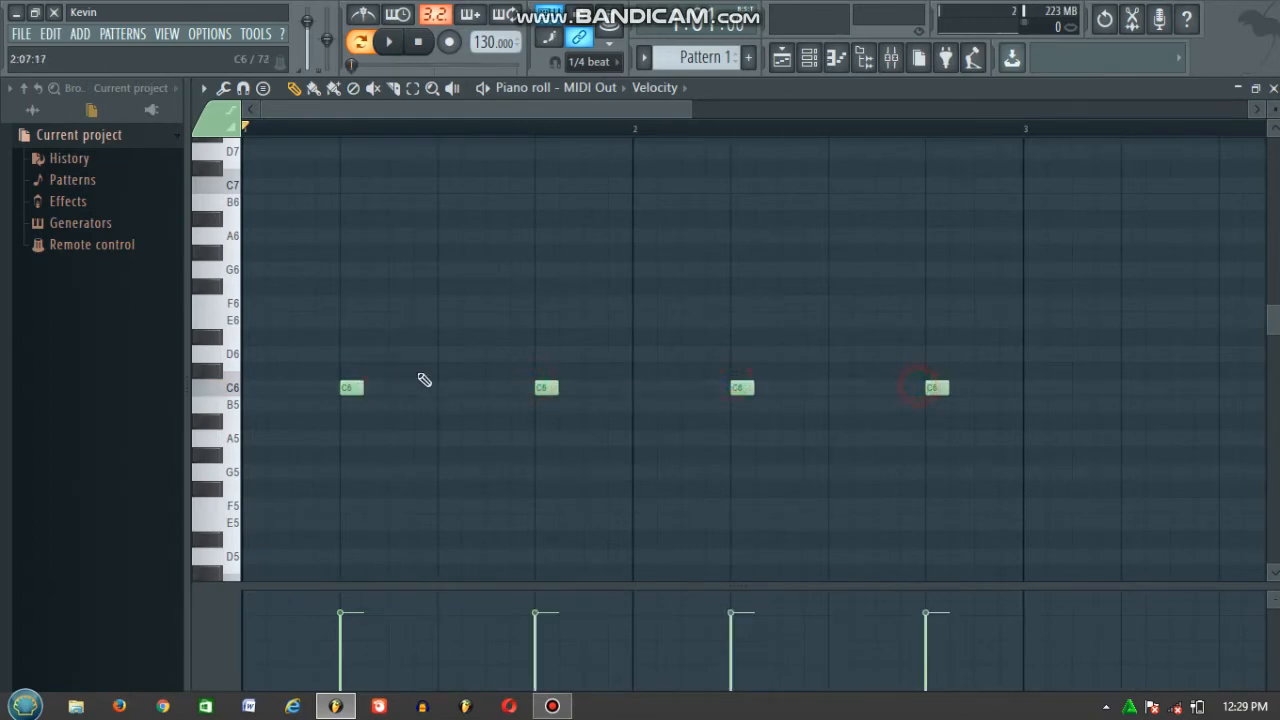
Add C5 notes on steps 1 and 3 of bar 1 and play the pattern
scroll(394, 380, "down", 4)
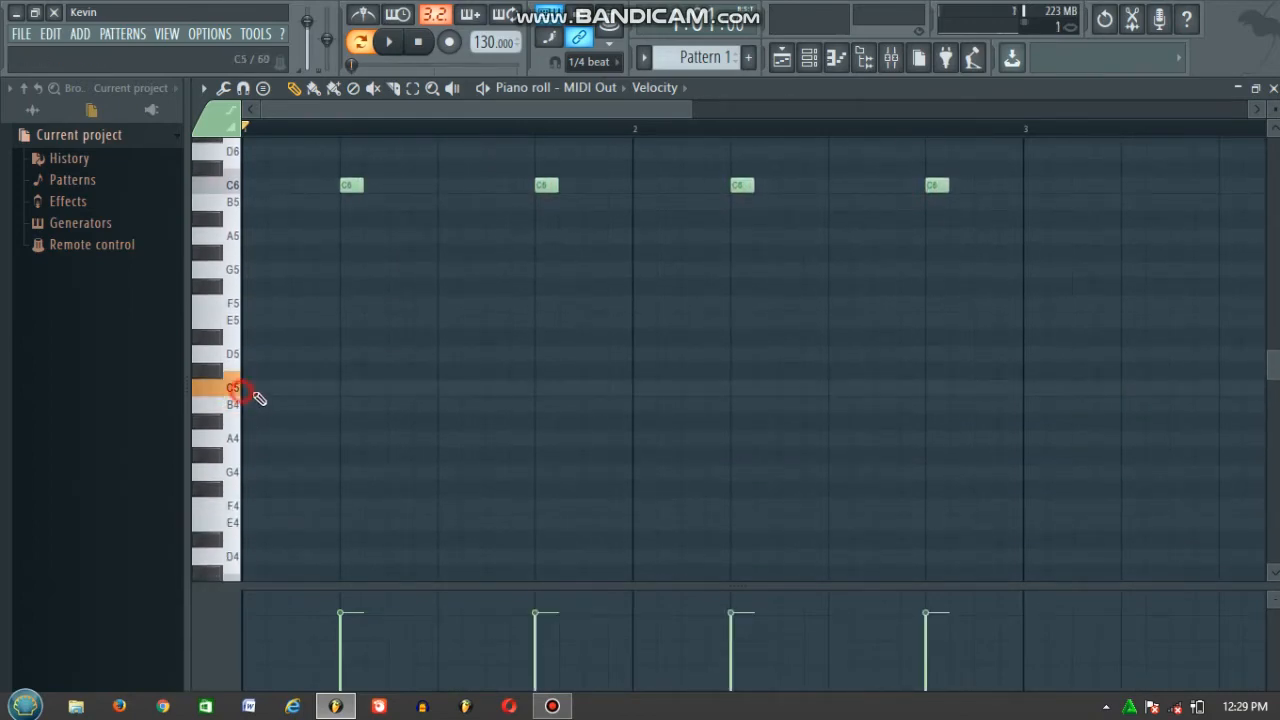
key("space")
key("space")
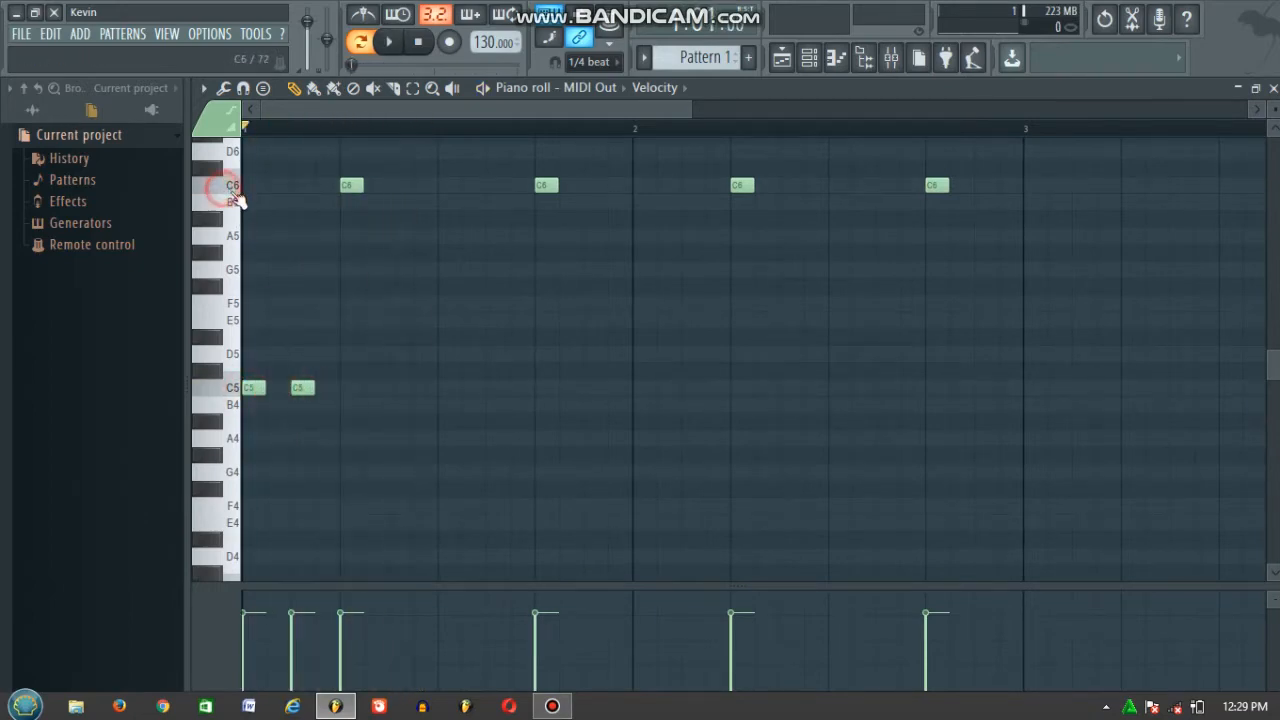
Audition piano roll keys, add A5 notes on every beat of bars 1 and 2, and play the pattern
left_click(232, 187)
scroll(240, 205, "up", 2)
left_click(236, 228)
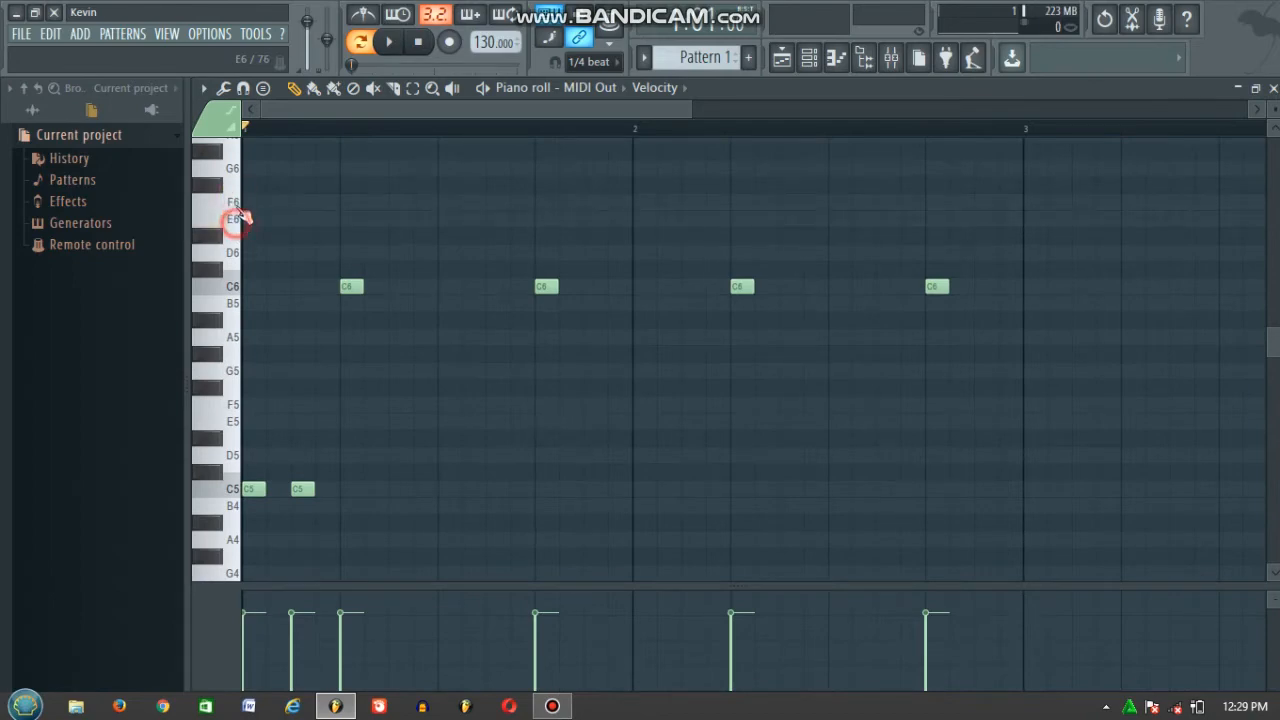
left_click(236, 252)
left_click(229, 287)
left_click(244, 338)
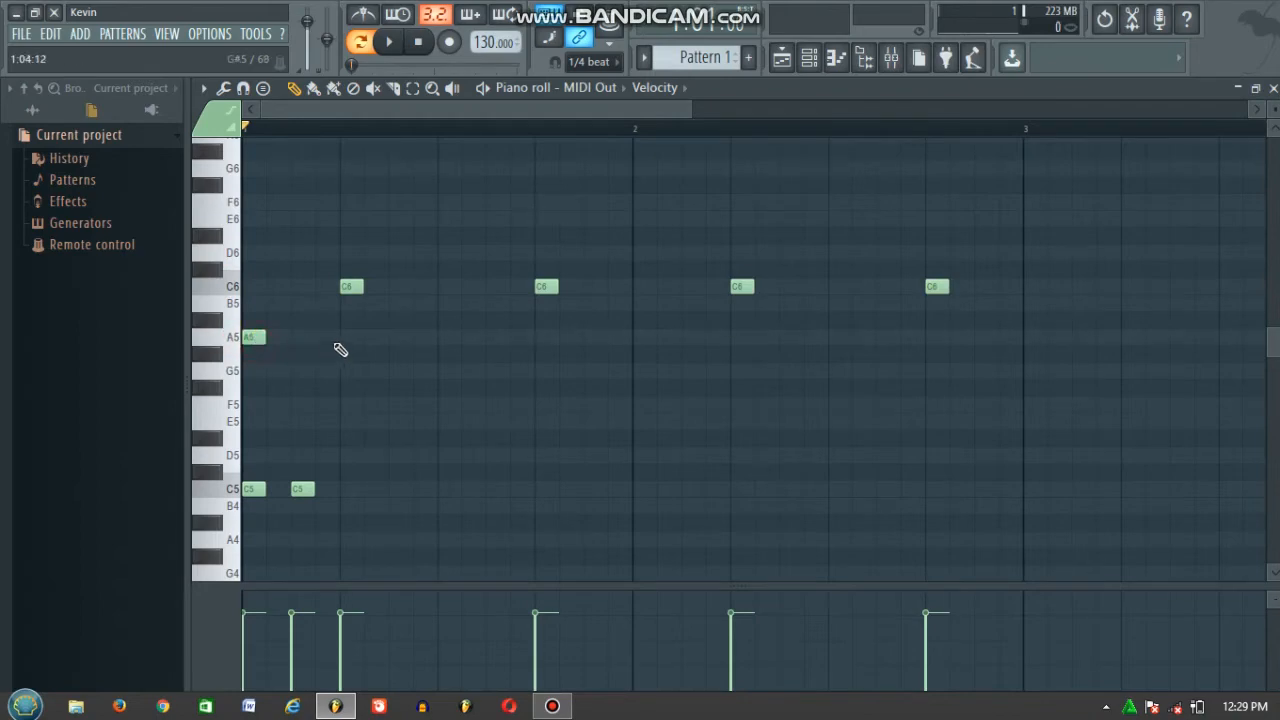
left_click(545, 337)
left_click(638, 338)
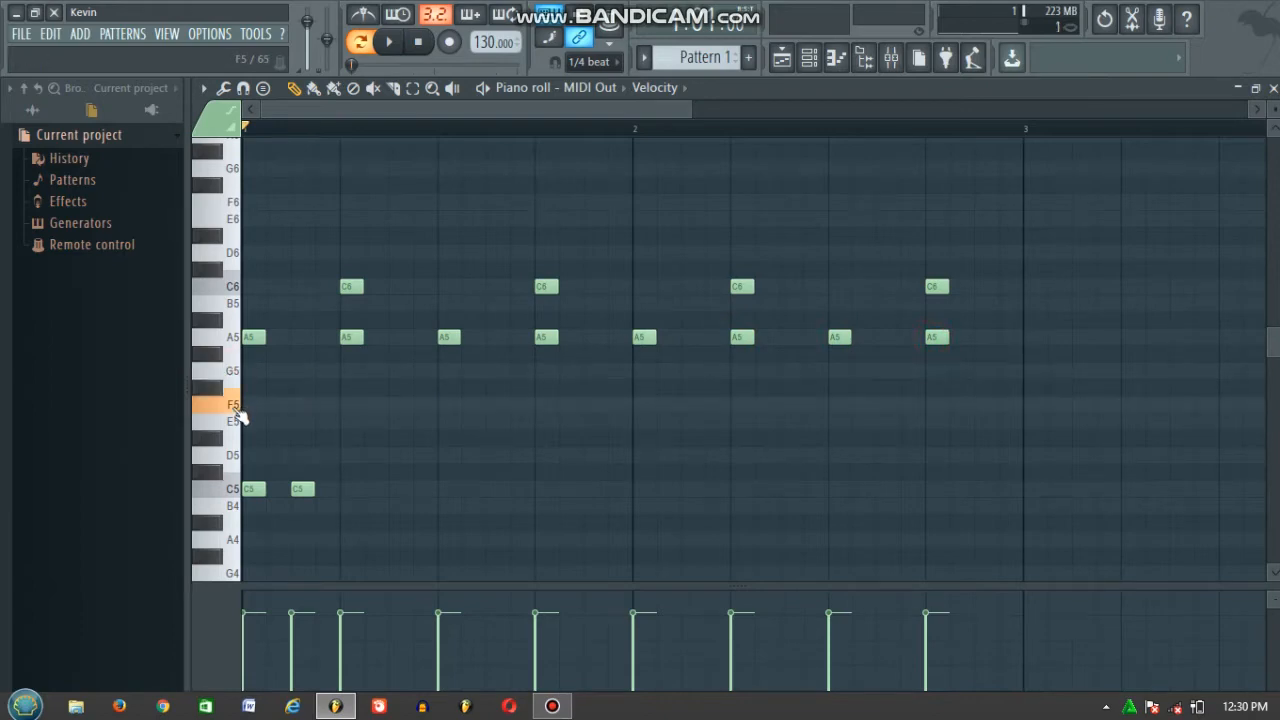
left_click(211, 440)
left_click(213, 472)
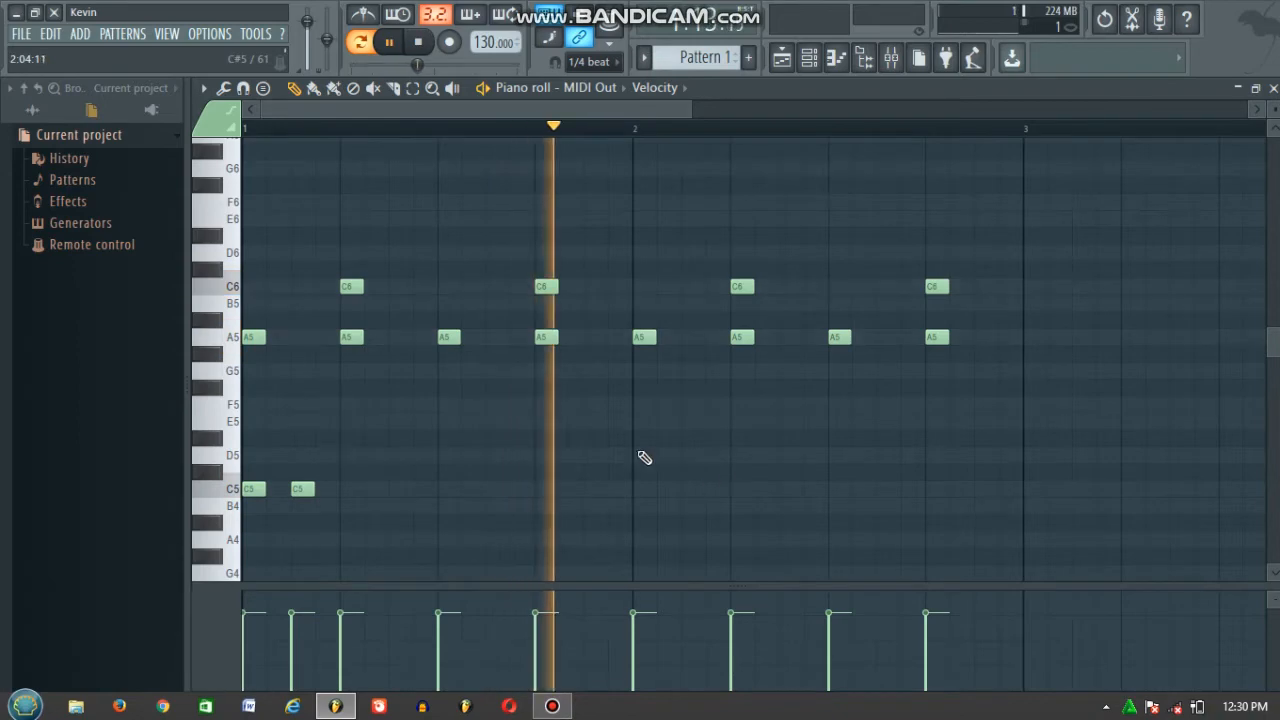
key("space")
Audition the keys from B5 upward, add an E6 note on step 3 of bar 1, and play the pattern
left_click(231, 305)
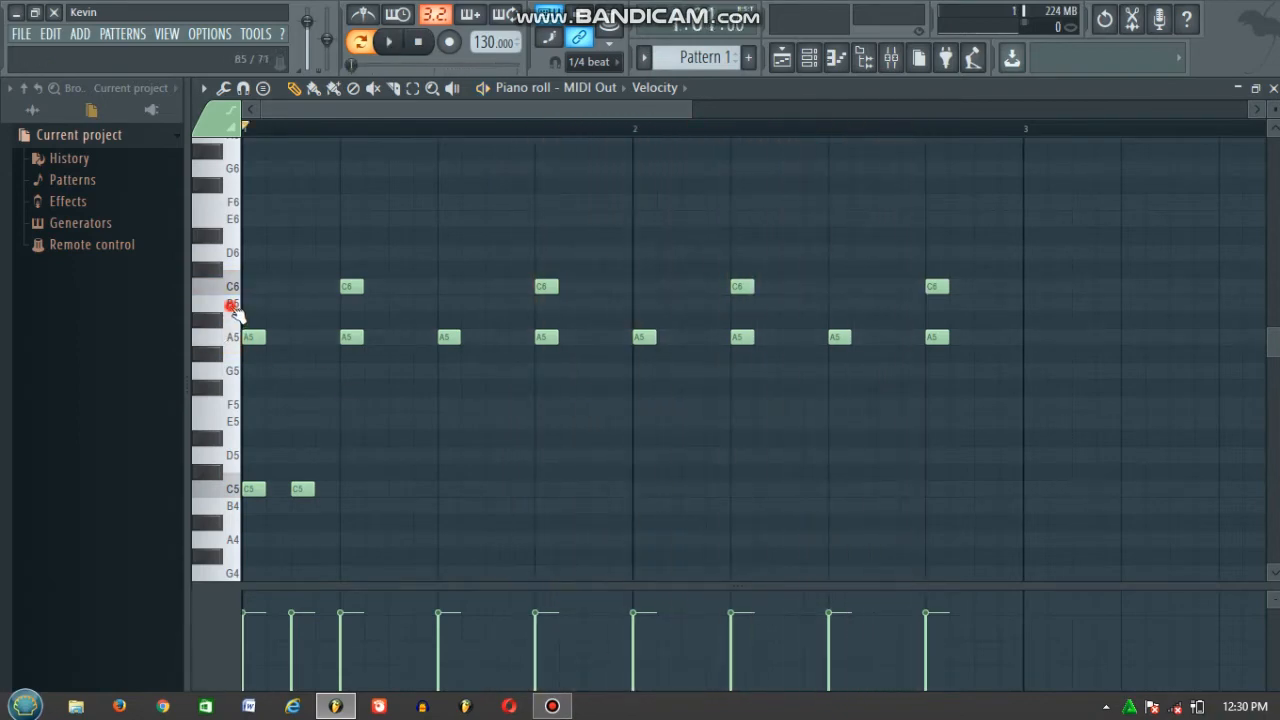
left_click(239, 226)
left_click(239, 194)
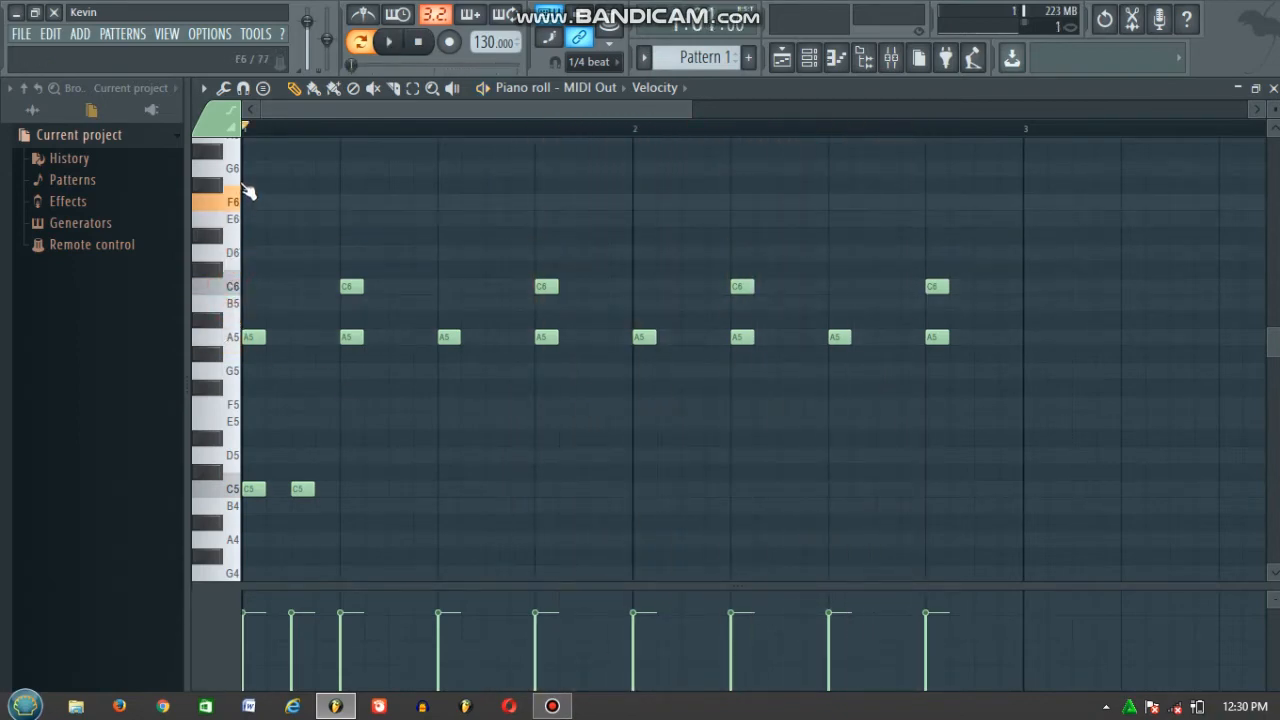
left_click(239, 171)
left_click(239, 147)
left_click(239, 172)
left_click(239, 226)
left_click(300, 220)
key("space")
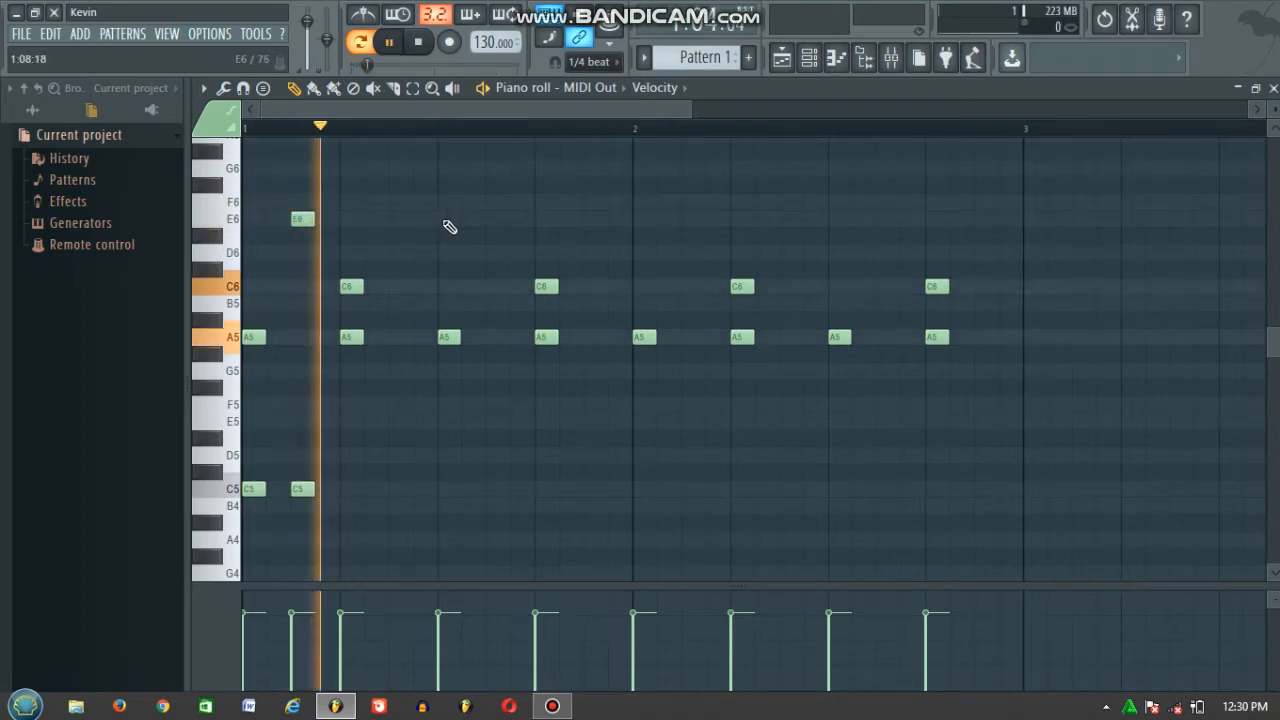
key("space")
Replace the Hat channel with MIDI Out and set it to channel 11 with the Violin patch
left_click(812, 60)
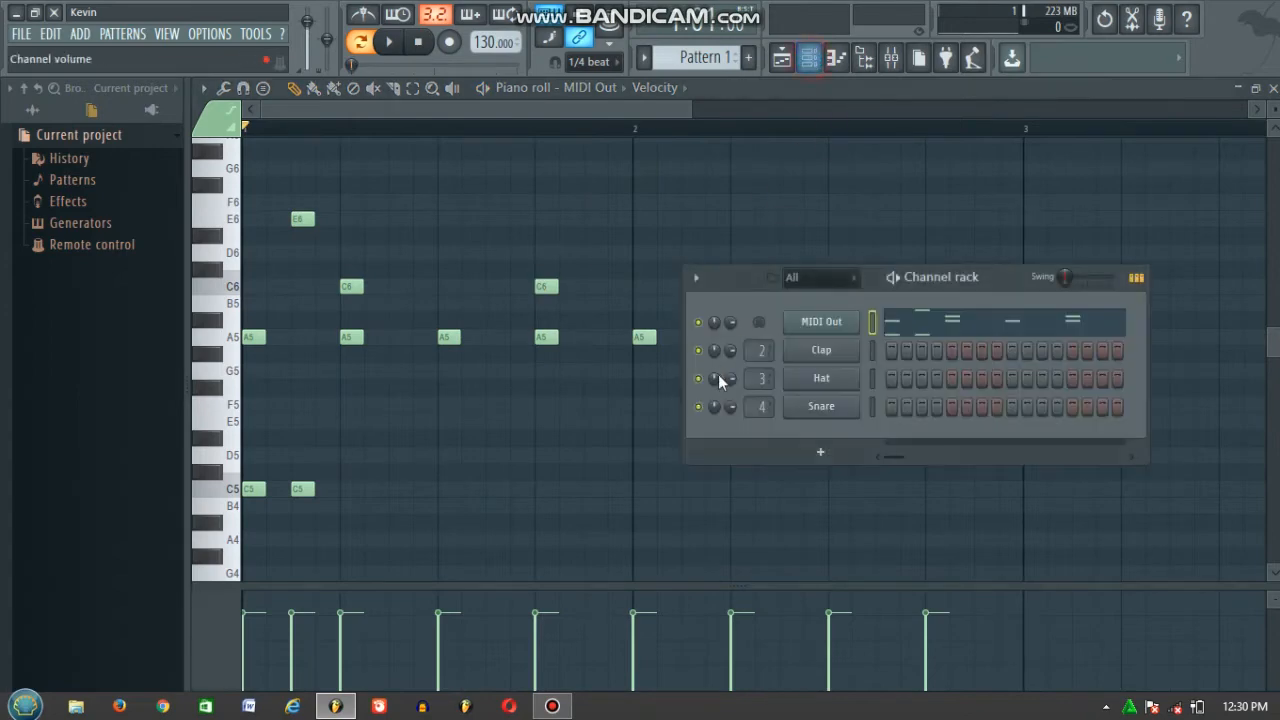
right_click(826, 380)
mouse_move(946, 487)
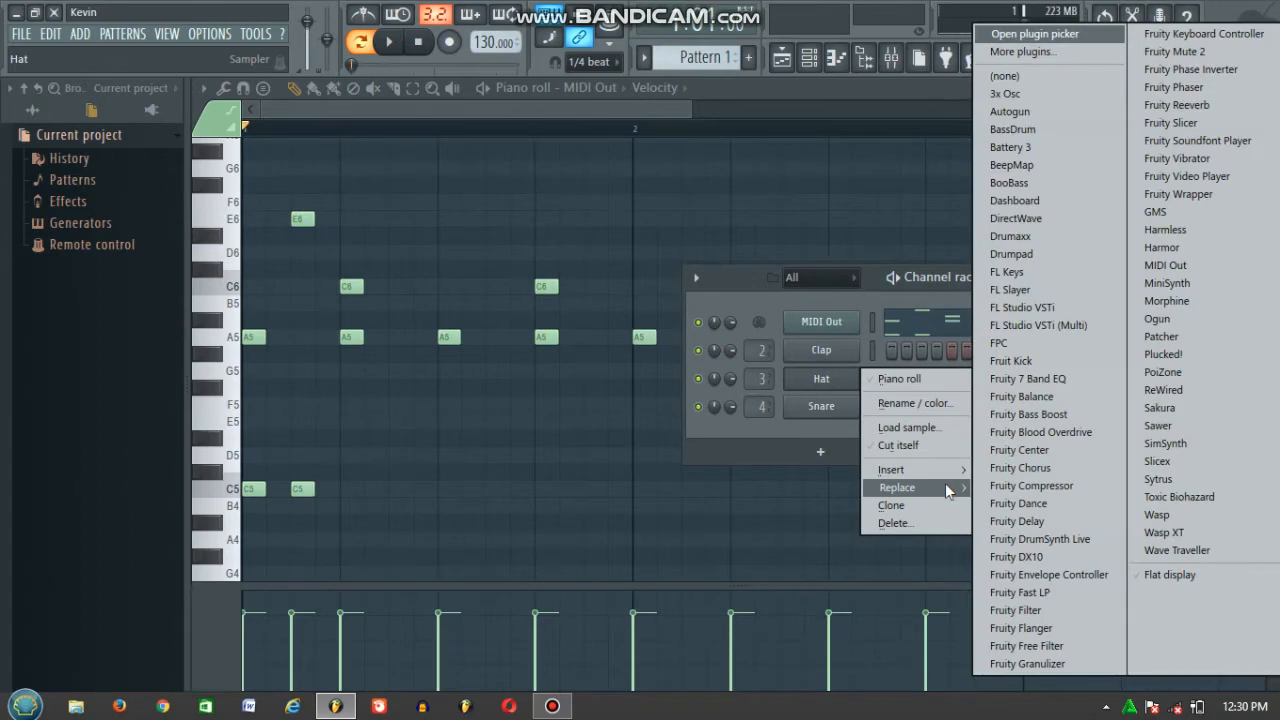
left_click(1195, 265)
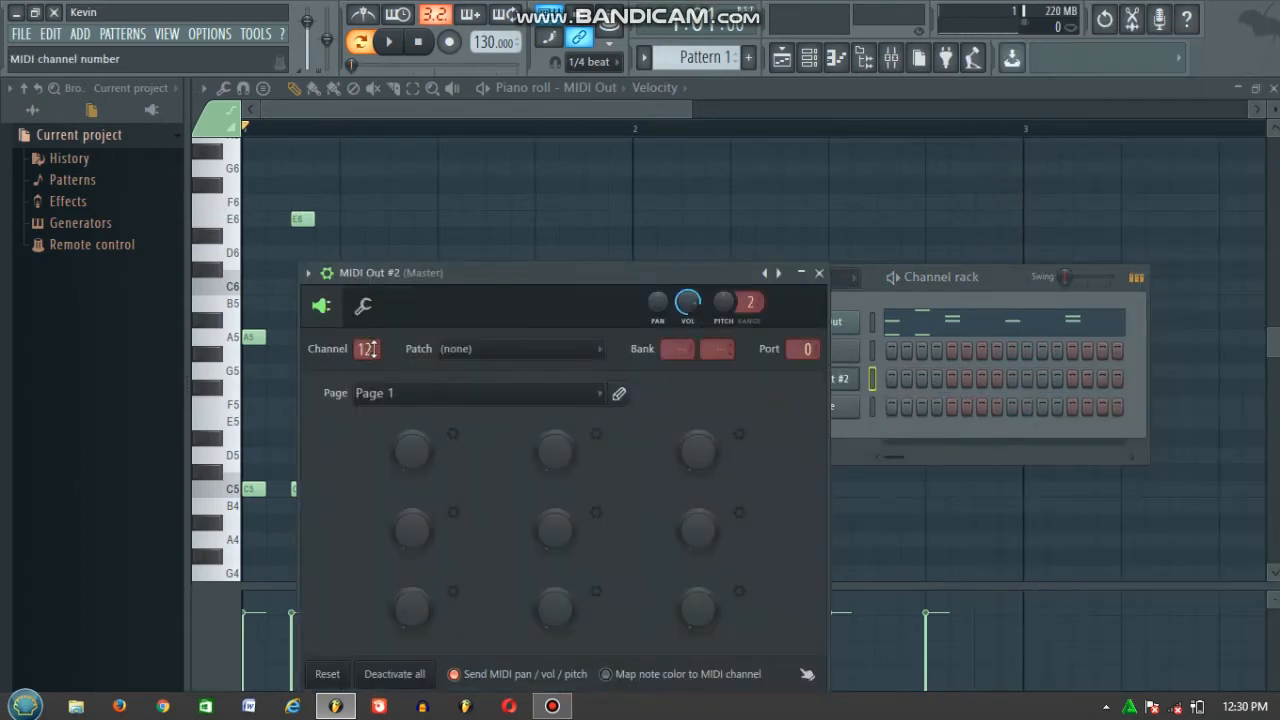
left_click(476, 355)
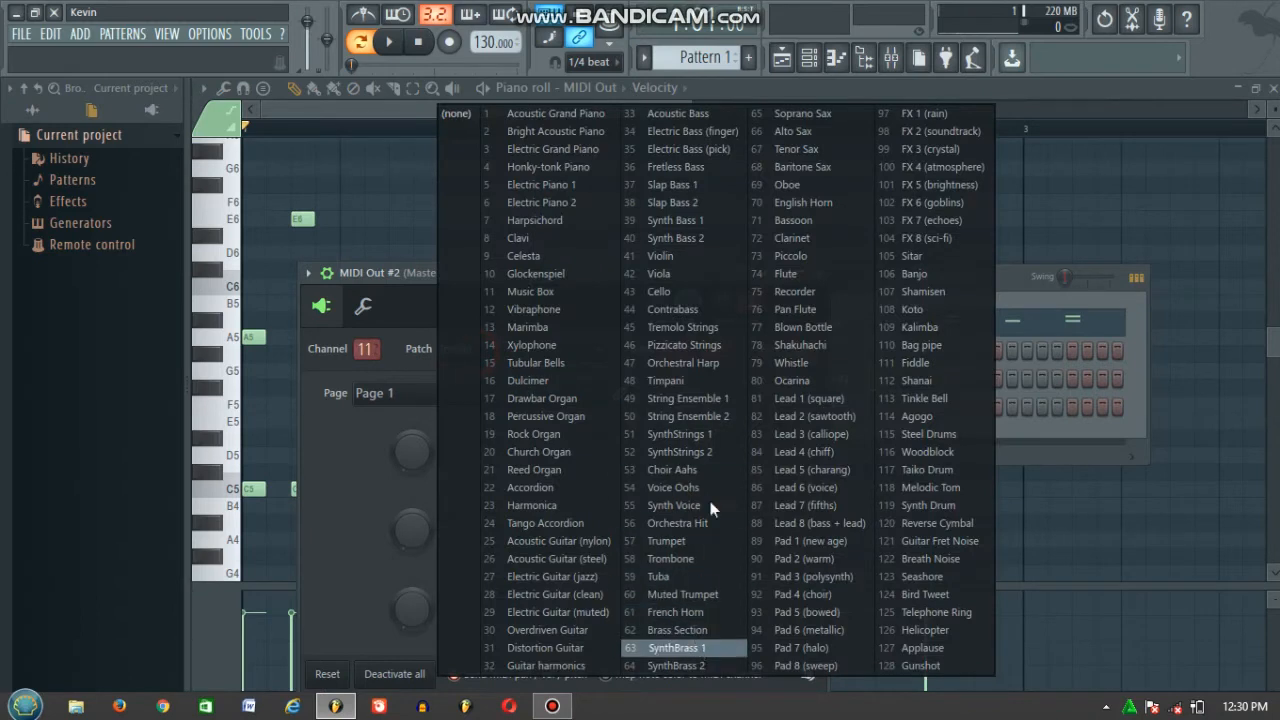
left_click(692, 258)
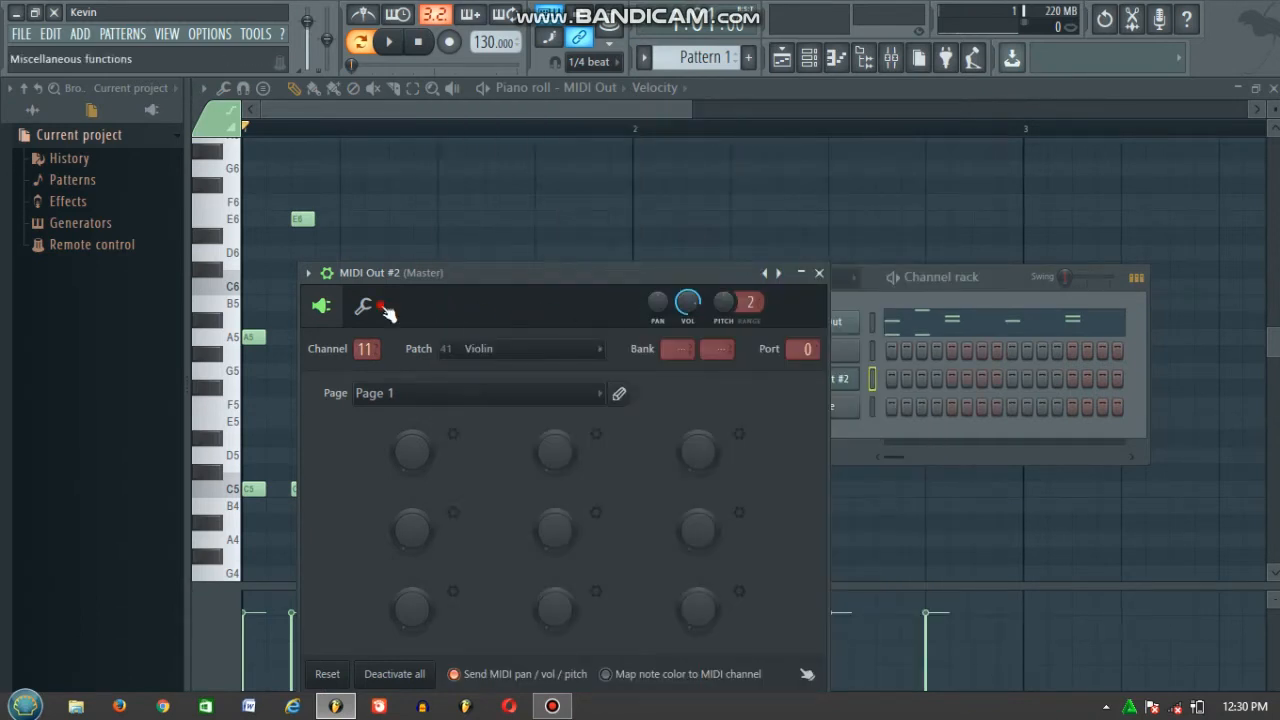
left_click(385, 310)
left_click(397, 667)
left_click(819, 273)
In the MIDI Out #2 piano roll, place two-step A3 notes on steps 1, 4, 7, 10 and 13 of bar 1, and G3 on step 15
right_click(860, 372)
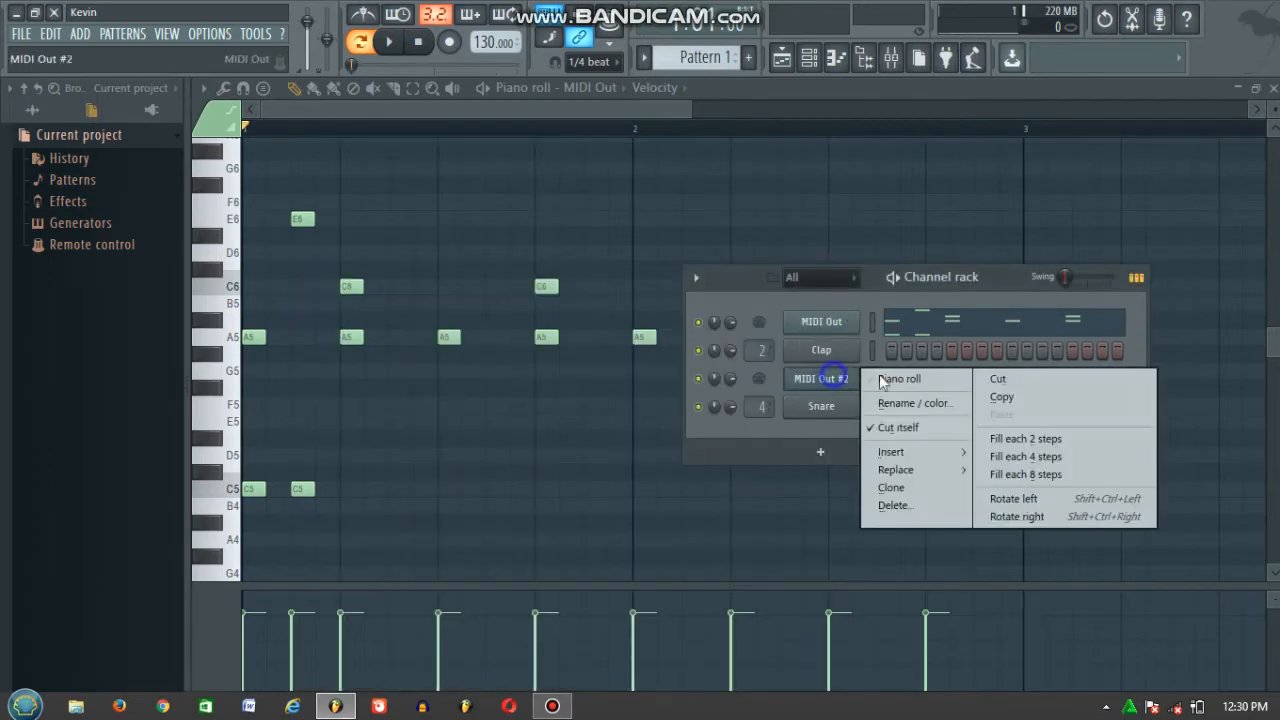
left_click(886, 377)
left_click(236, 350)
scroll(230, 463, "down", 5)
left_click(223, 461)
left_click(226, 377)
left_click(225, 299)
scroll(236, 472, "down", 1)
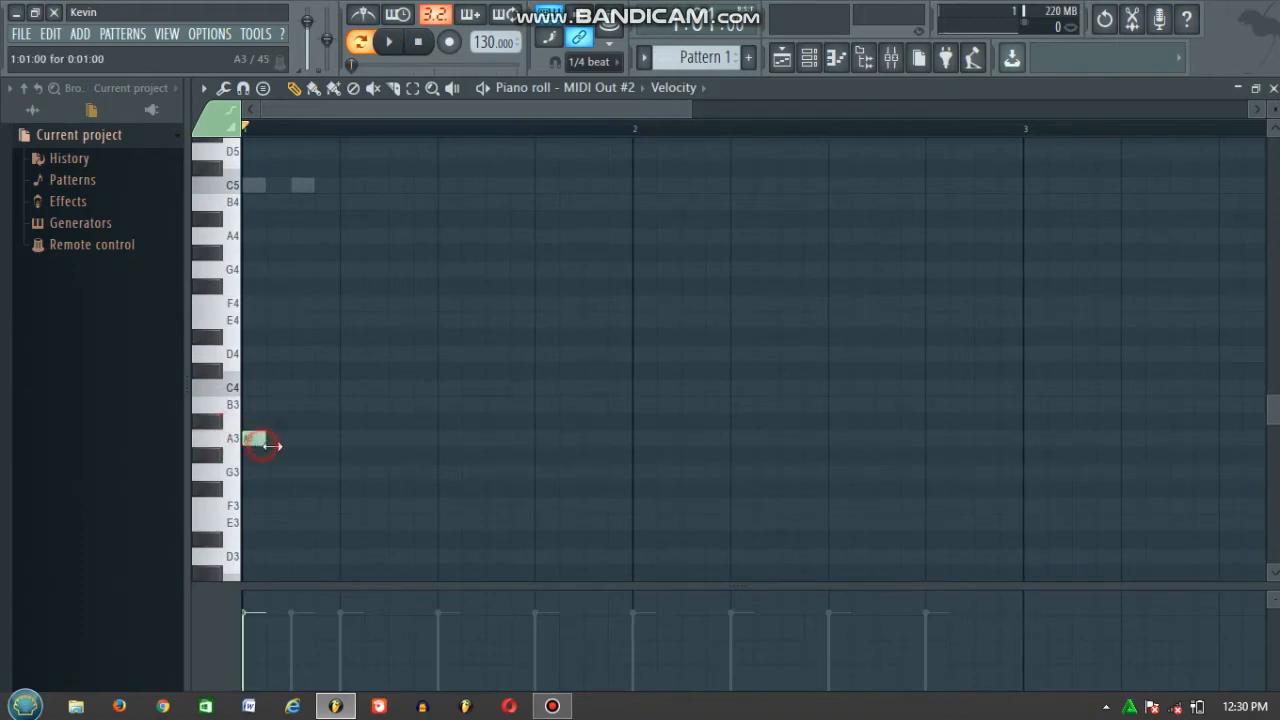
left_click(326, 440)
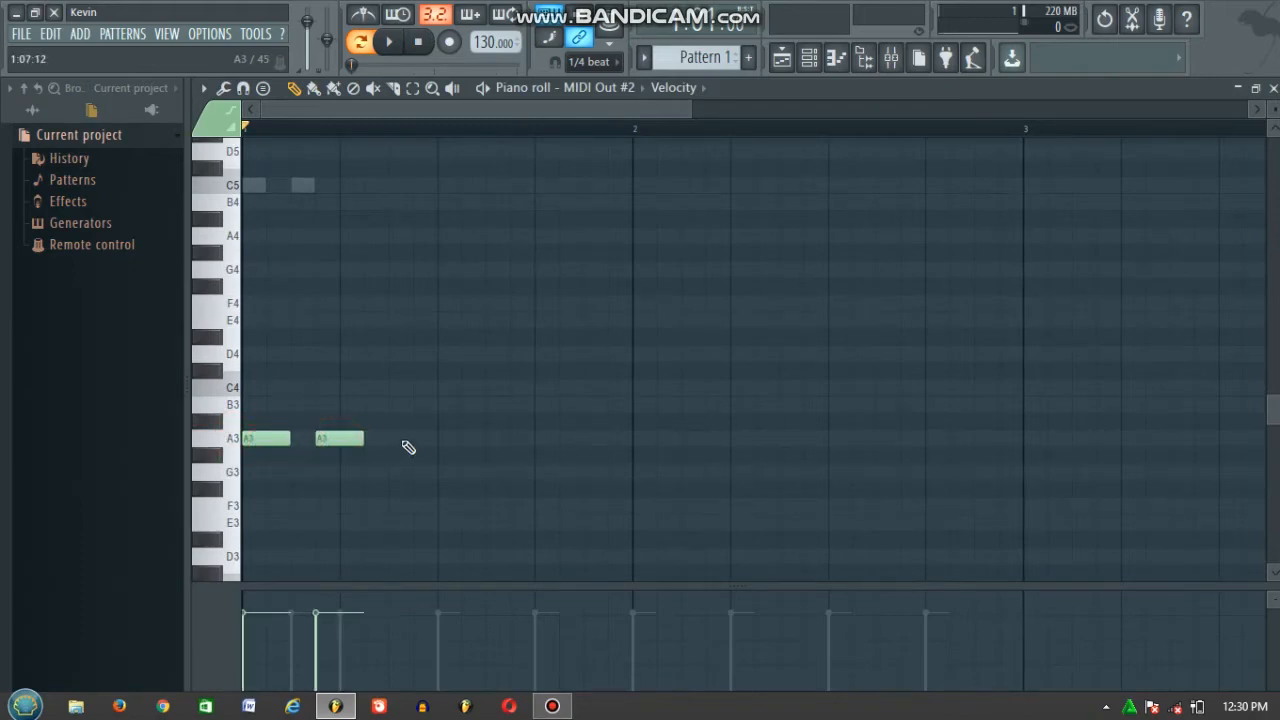
left_click(467, 440)
left_click(538, 439)
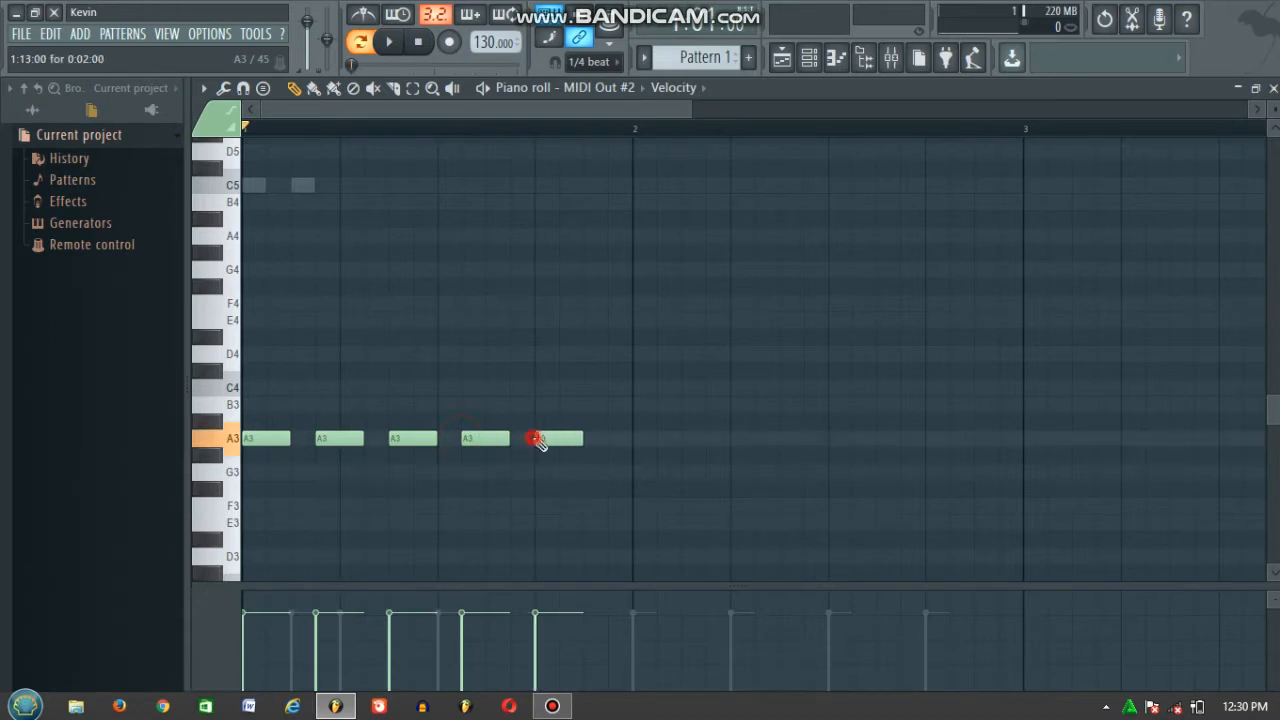
left_click(591, 471)
Repeat the A3 and G3 note sequence in bar 2 and play the pattern
left_click(637, 439)
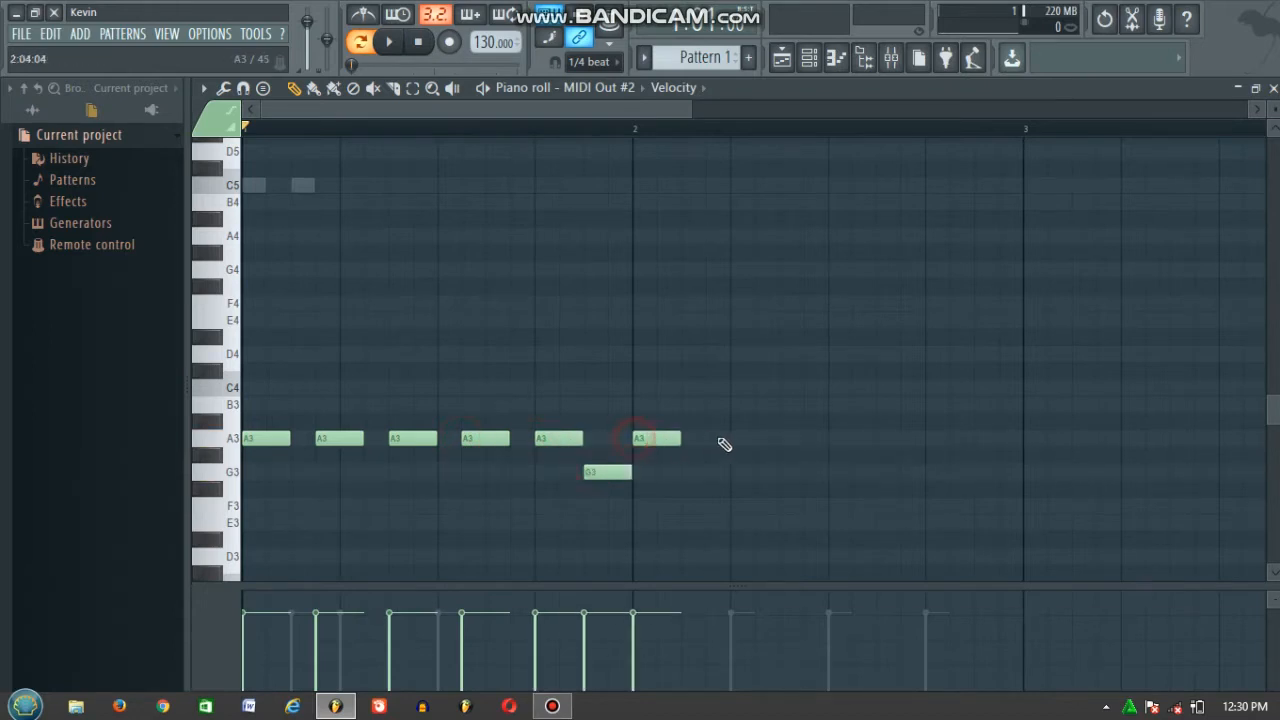
left_click(710, 440)
left_click(784, 440)
left_click(856, 441)
left_click(926, 440)
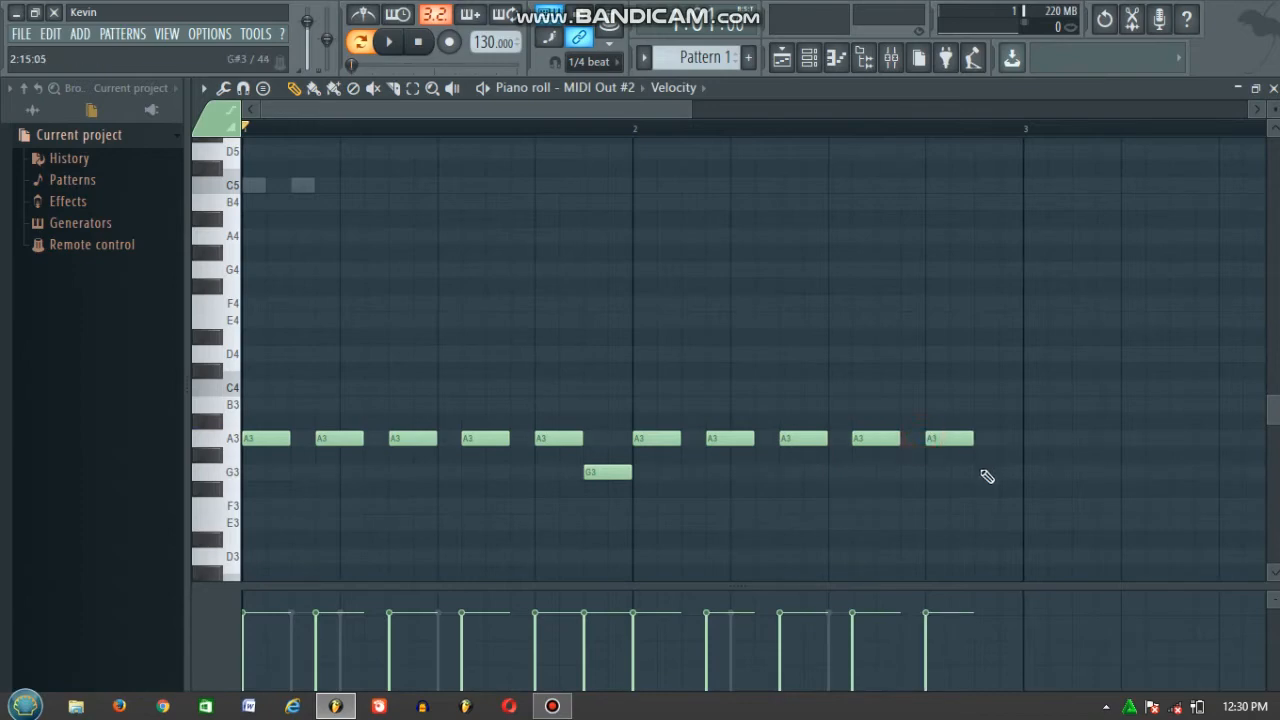
key("space")
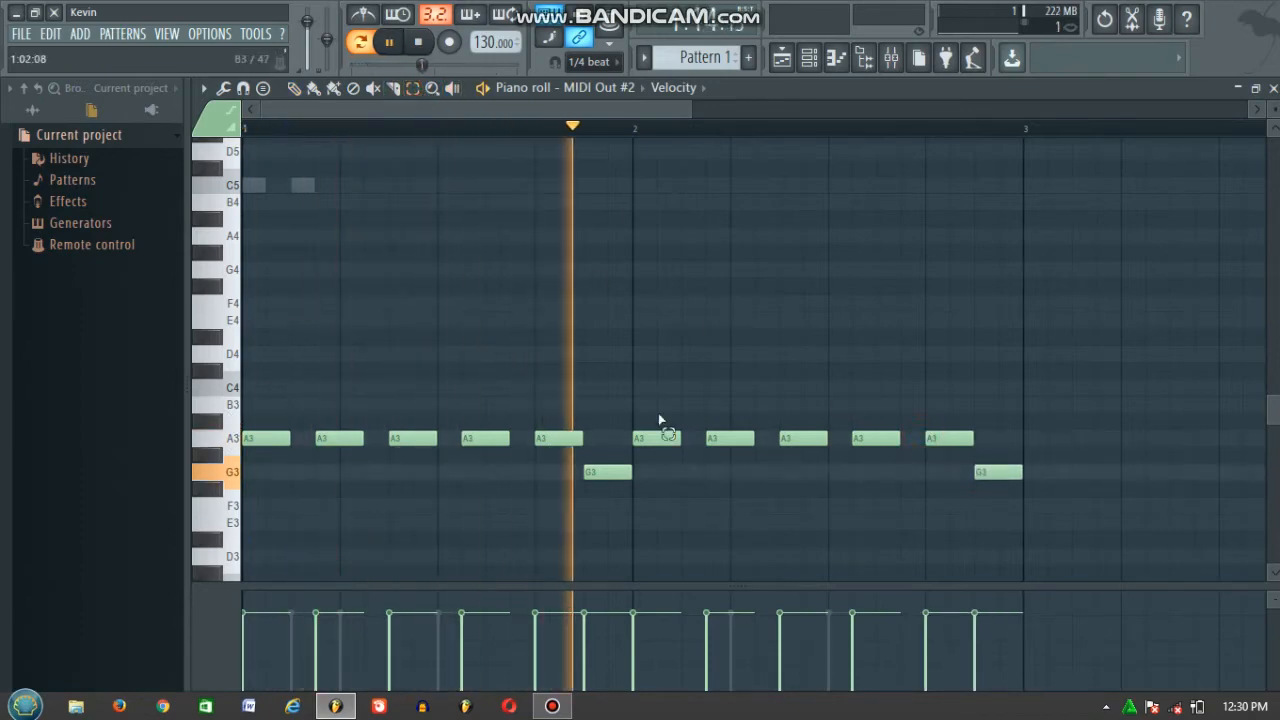
Select all the MIDI Out #2 notes and raise their velocity to 100%, enlarging the velocity lane only for the edit
left_click_drag(1100, 391, 131, 514)
mouse_move(323, 587)
left_mouse_down()
mouse_move(343, 451)
mouse_move(271, 408)
mouse_move(786, 394)
mouse_move(1073, 369)
left_mouse_up()
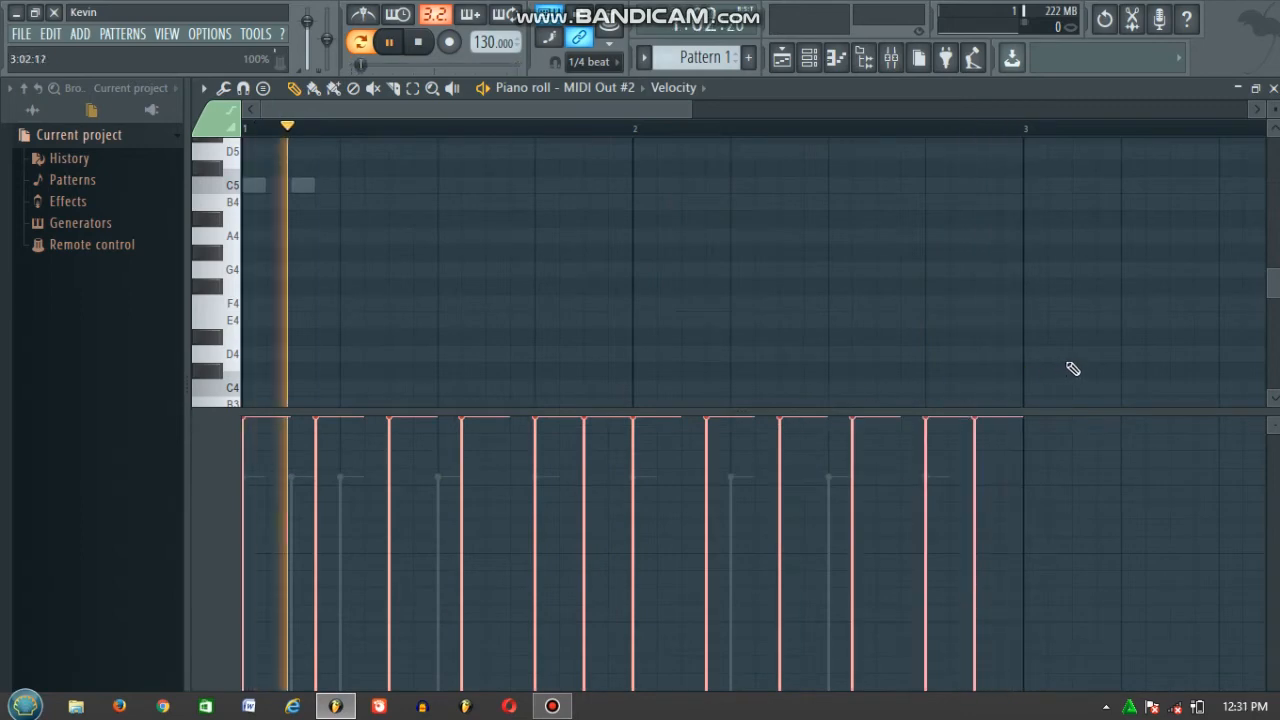
key("space")
left_click_drag(600, 411, 606, 580)
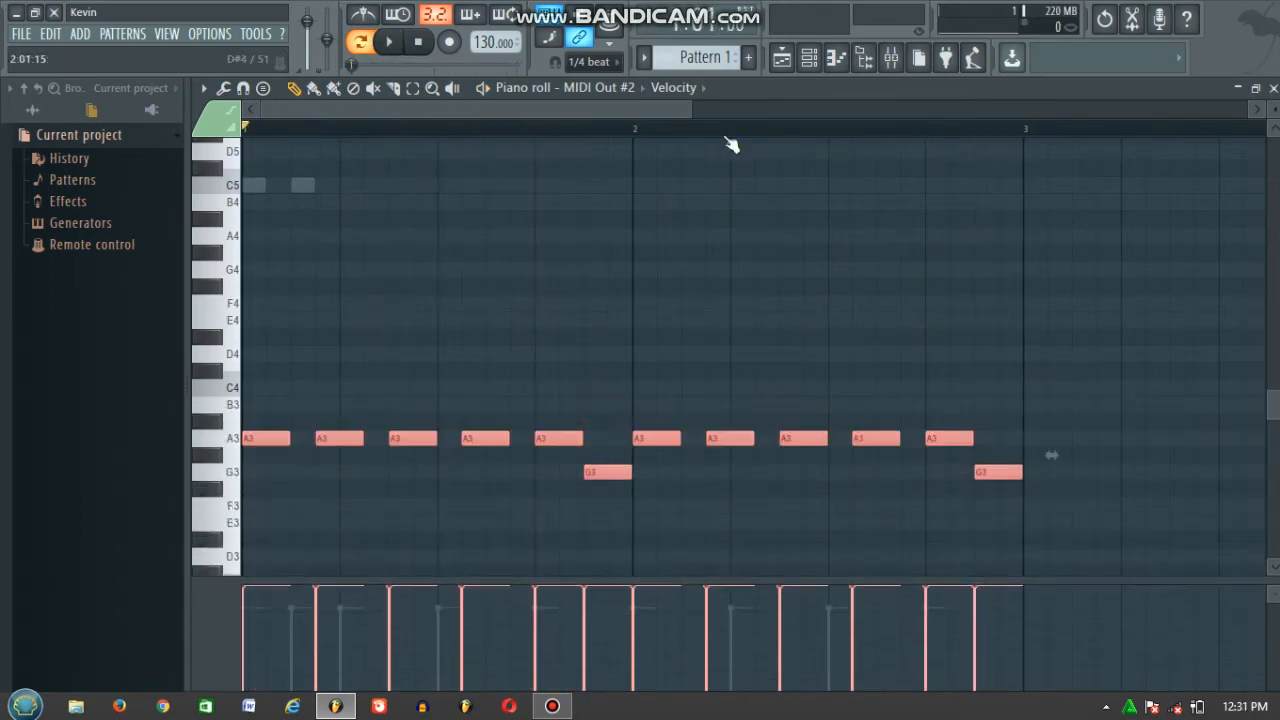
Replace the Snare channel with MIDI Out and set it to channel 12 with the FX 2 (soundtrack) patch
left_click(810, 62)
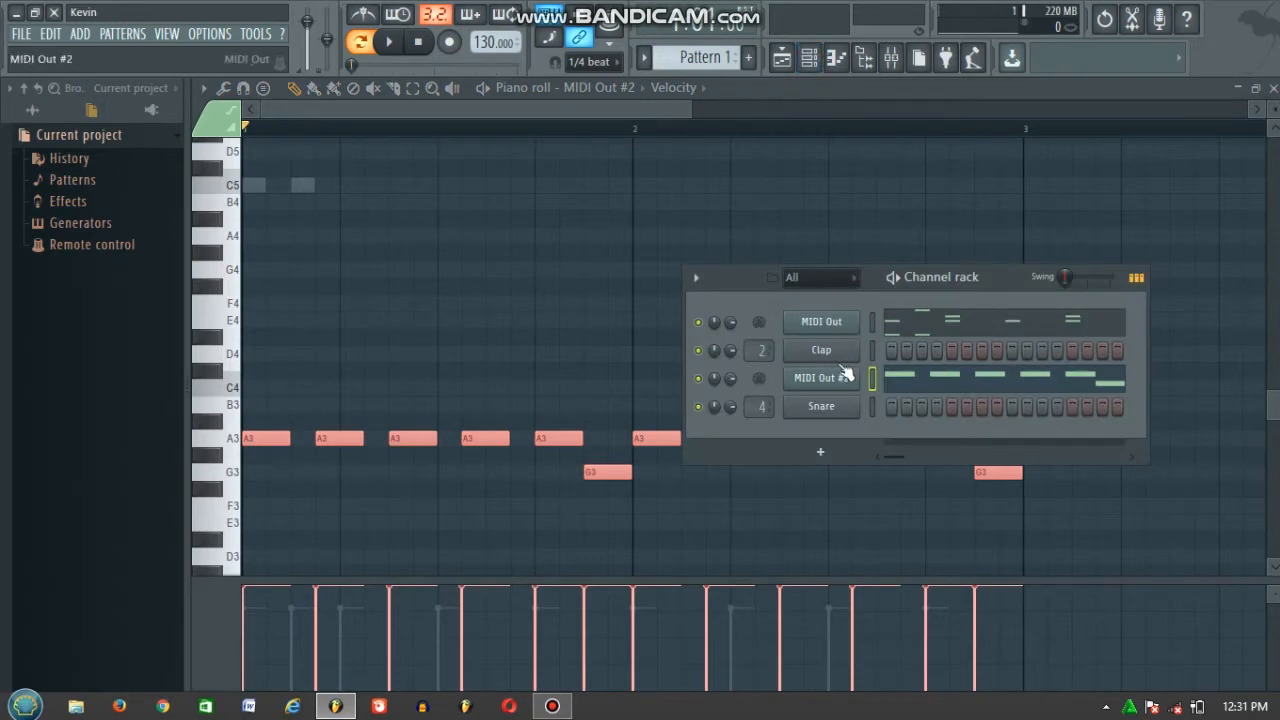
right_click(834, 416)
mouse_move(915, 515)
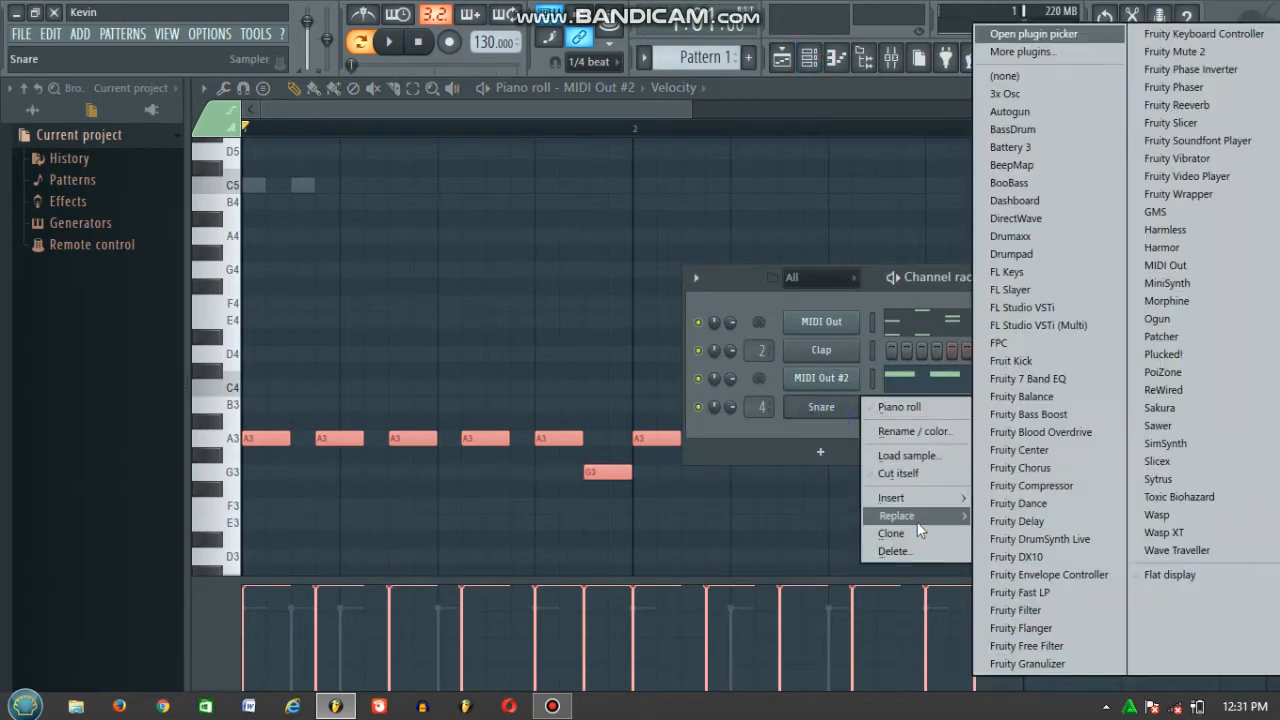
left_click(1166, 265)
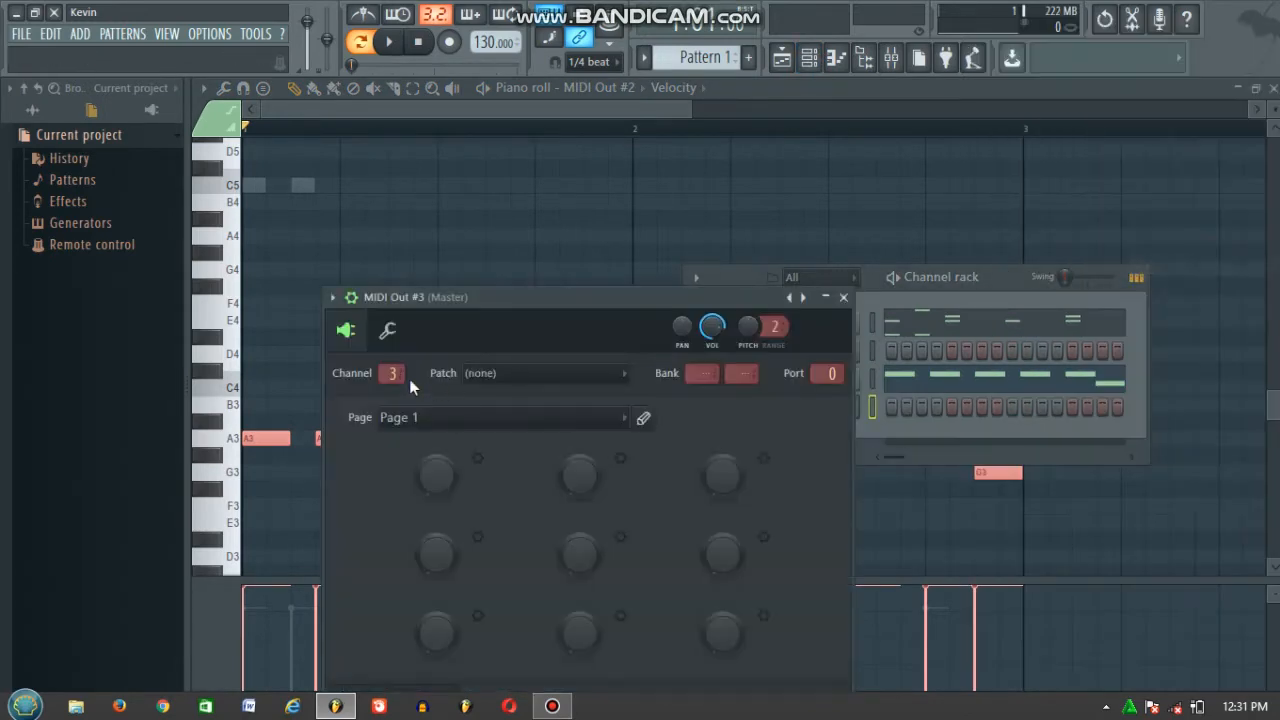
left_click(505, 391)
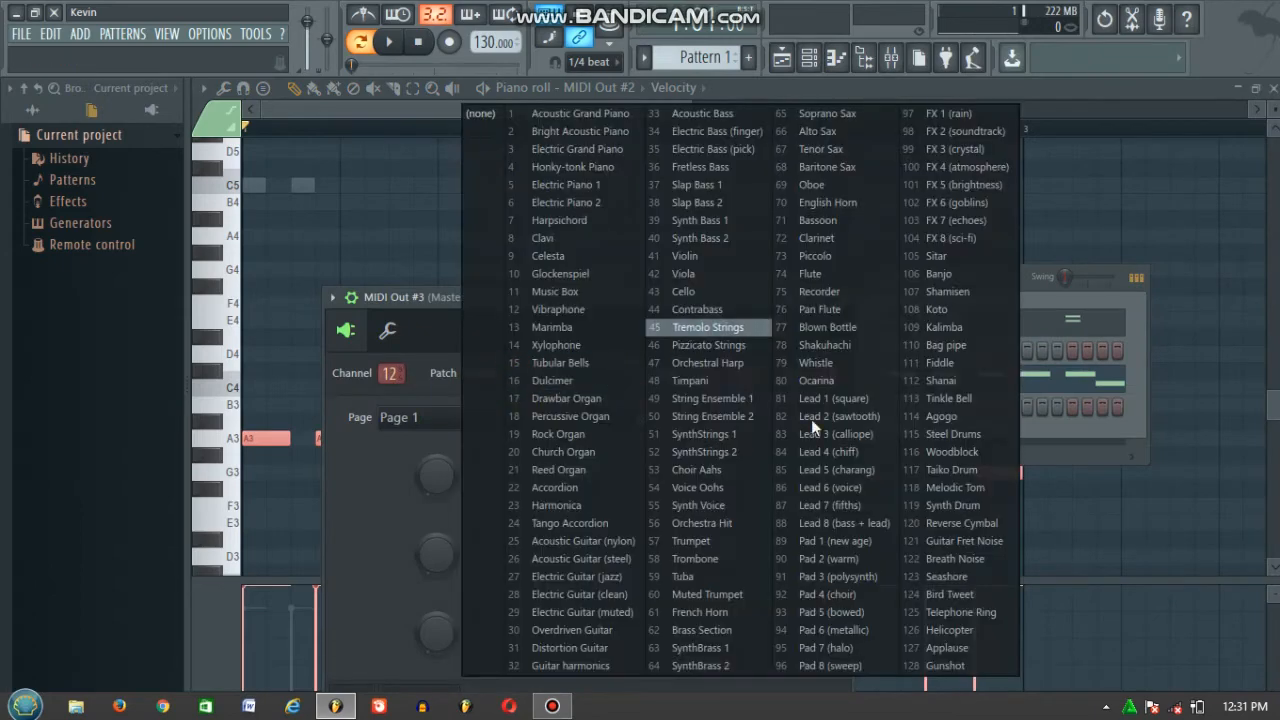
left_click(963, 132)
left_click(388, 330)
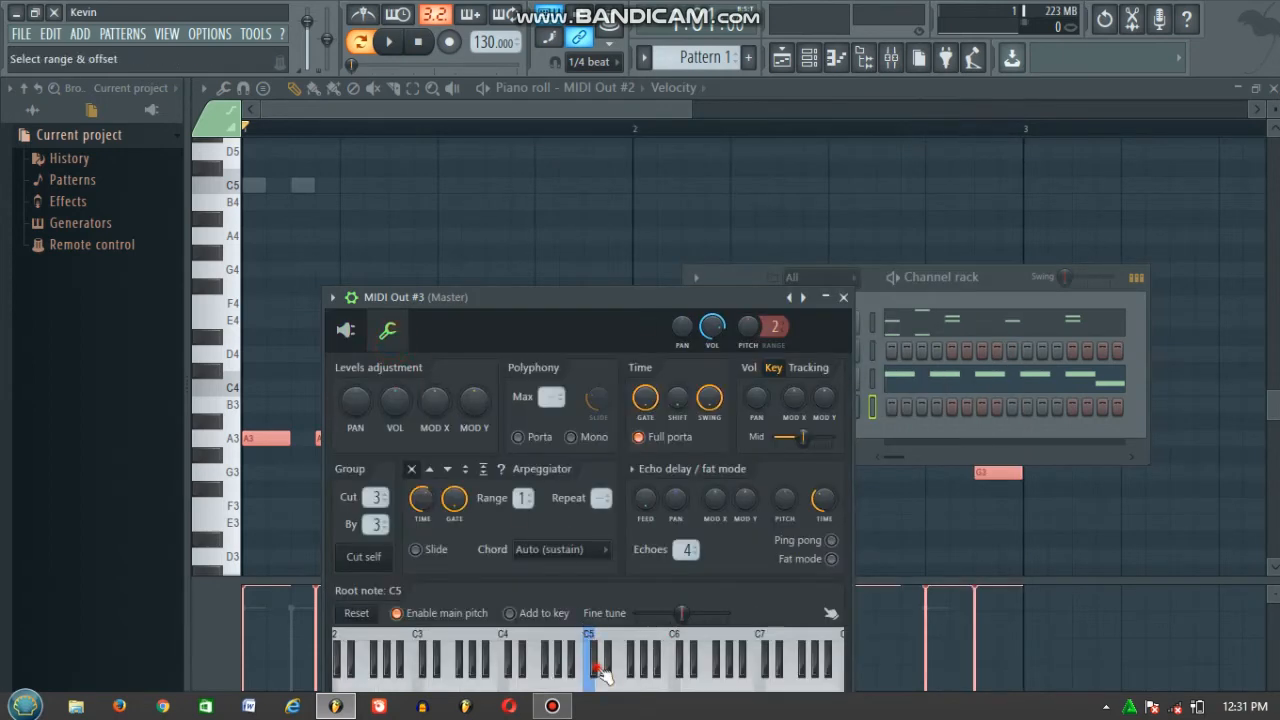
left_click(845, 297)
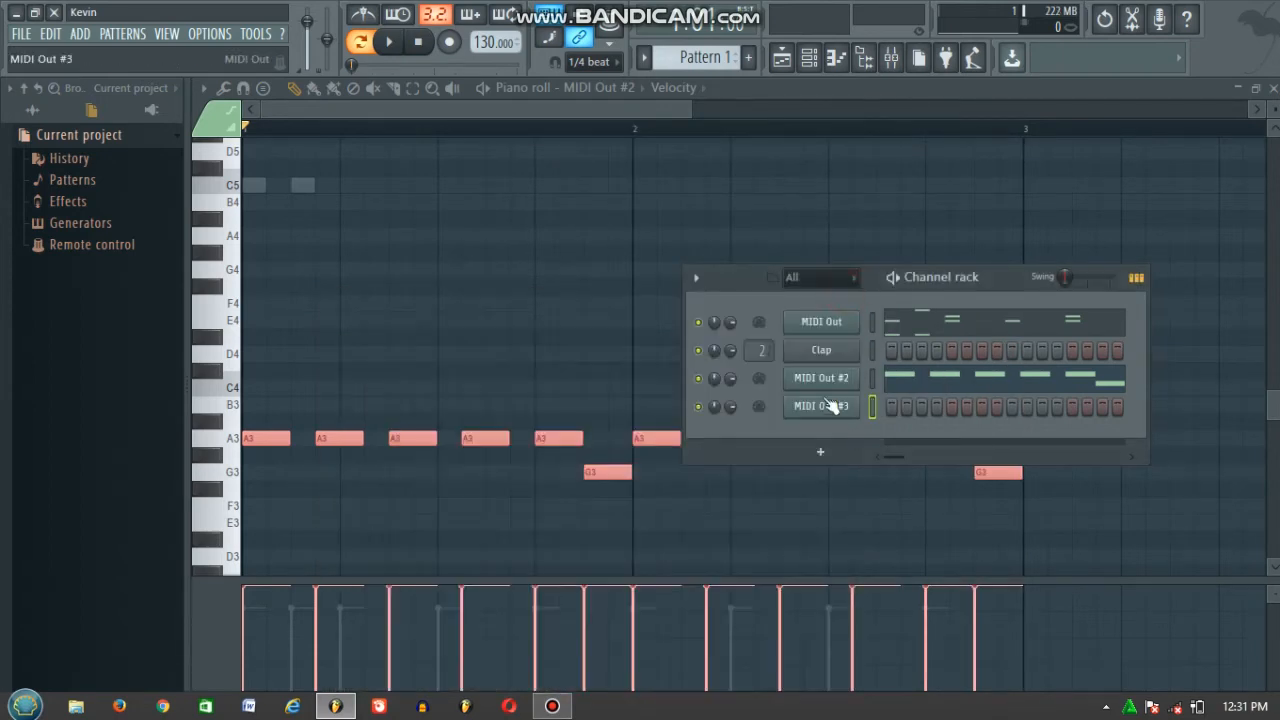
Open the MIDI Out #3 piano roll and place a two-step A4 note on step 1 of bar 1
right_click(826, 380)
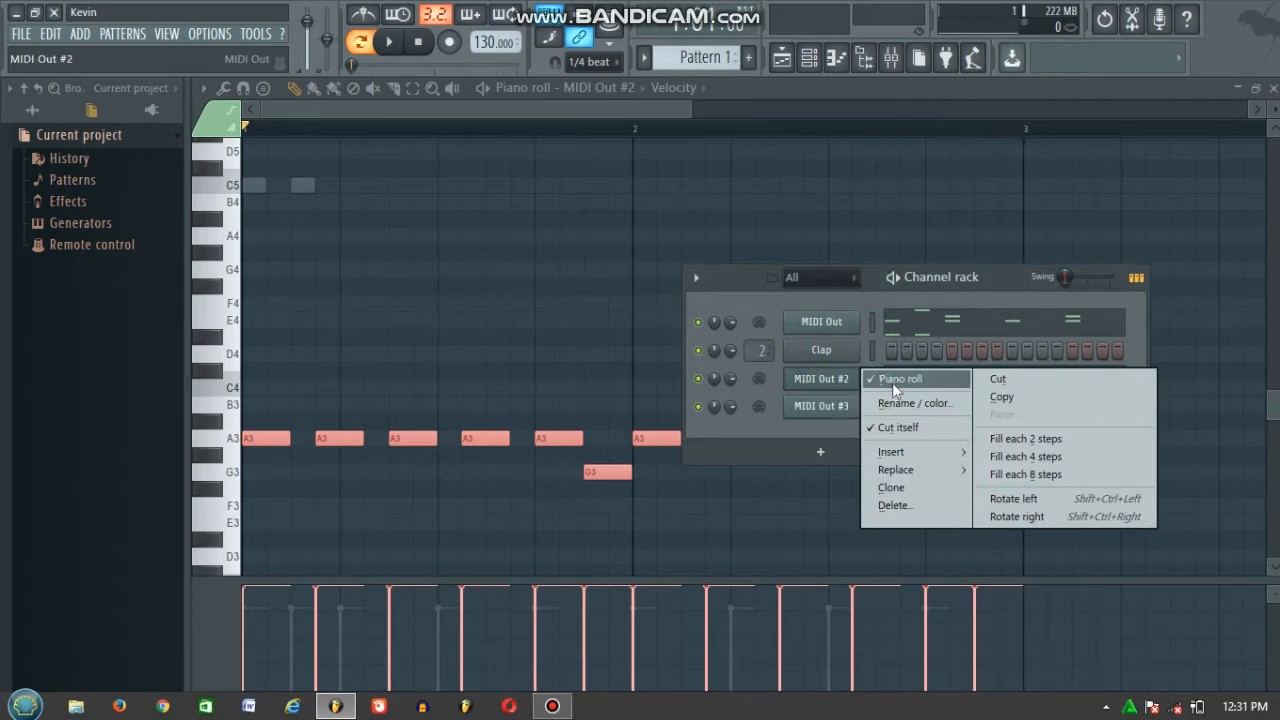
right_click(828, 408)
left_click(890, 406)
left_click(226, 438)
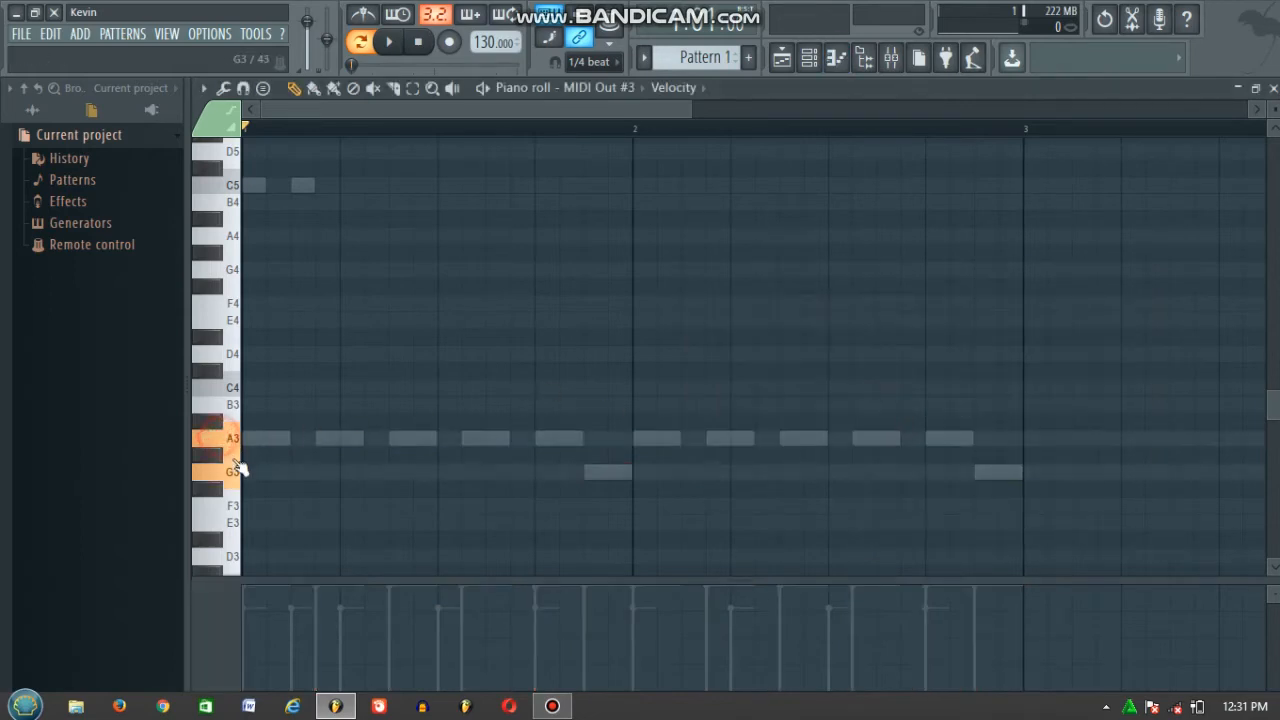
left_click(247, 235)
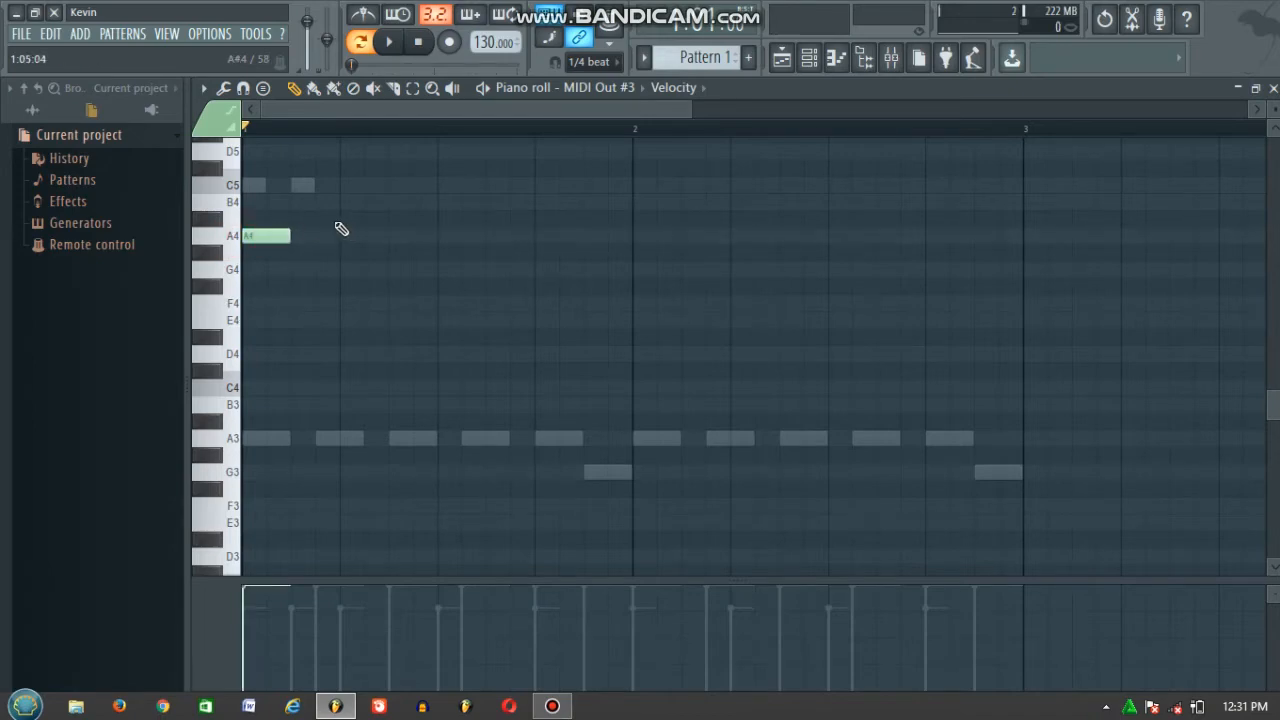
Place two-step notes B4, C5 and B4 on steps 5, 9 and 13 of bar 1, and A4 on step 1 of bar 2
scroll(417, 177, "up", 4)
left_click(230, 390)
left_click(236, 410)
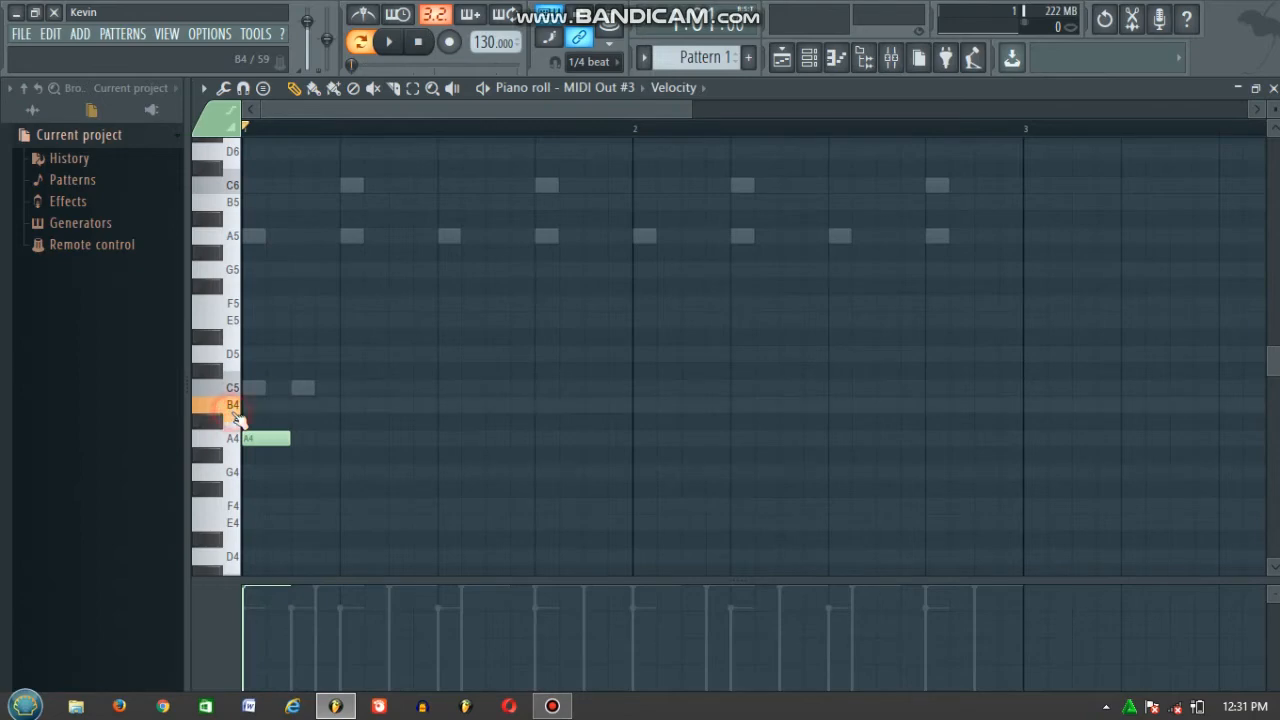
left_click(340, 405)
mouse_move(398, 372)
left_mouse_down()
mouse_move(411, 398)
mouse_move(457, 397)
left_mouse_up()
mouse_move(538, 372)
left_mouse_down()
mouse_move(542, 423)
mouse_move(600, 466)
mouse_move(620, 431)
left_mouse_up()
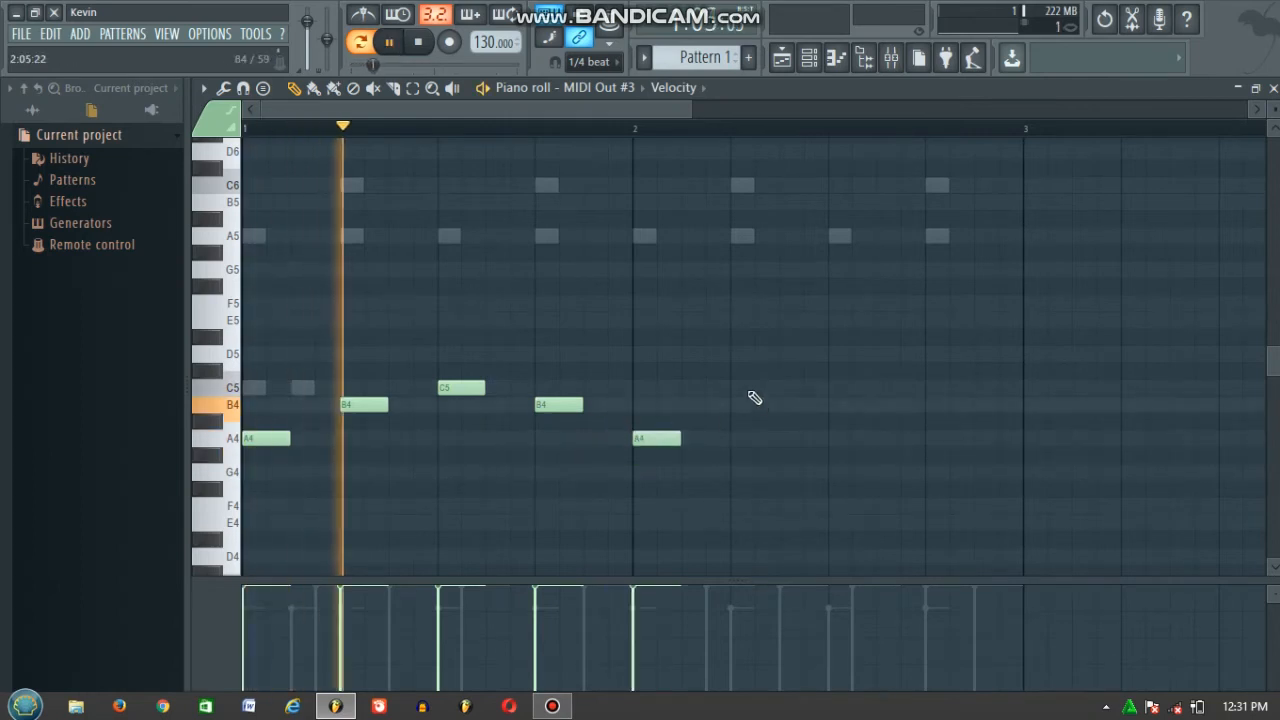
Add B4 on step 5 and D5 on step 9 of bar 2, and play the pattern
key("space")
mouse_move(703, 409)
left_mouse_down()
mouse_move(755, 419)
mouse_move(736, 417)
left_mouse_up()
left_click_drag(817, 391, 845, 345)
key("space")
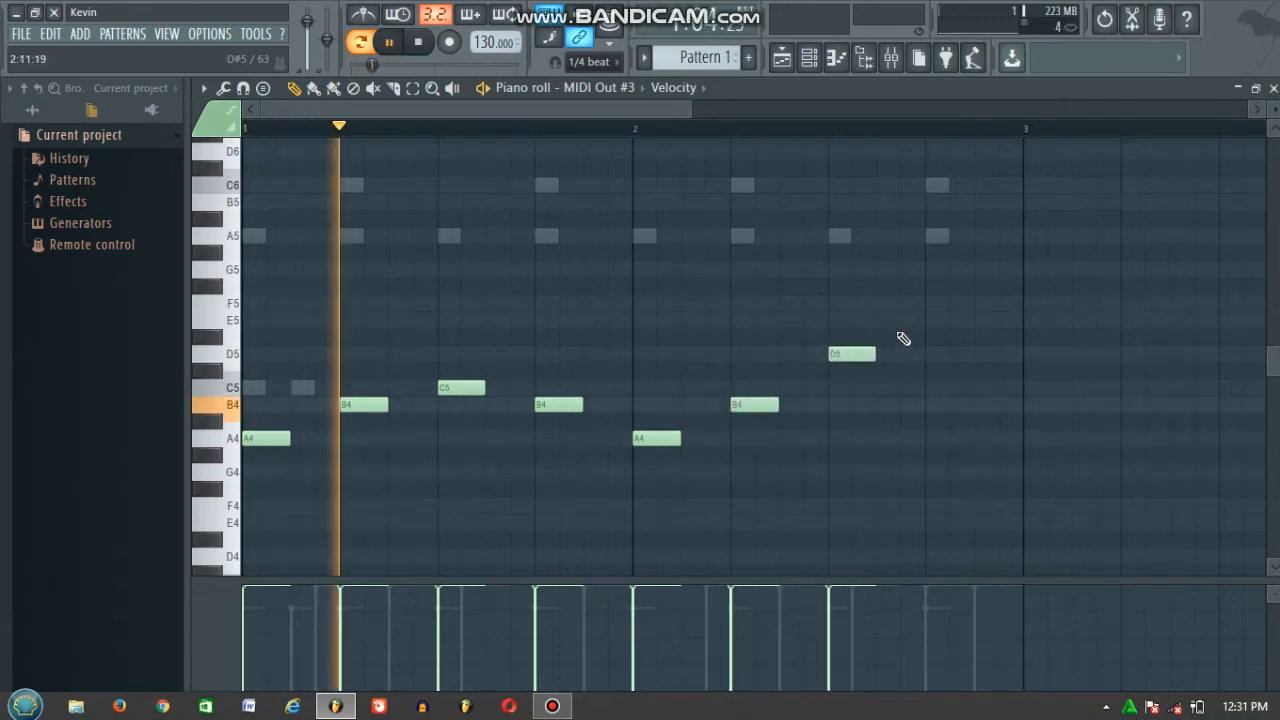
key("space")
Move bar 2's B4 note to step 3 and play the melody from the start of bar 2
left_click(645, 133)
key("space")
key("space")
mouse_move(740, 404)
left_mouse_down()
mouse_move(749, 420)
mouse_move(717, 422)
mouse_move(719, 399)
left_mouse_up()
key("space")
key("space")
key("space")
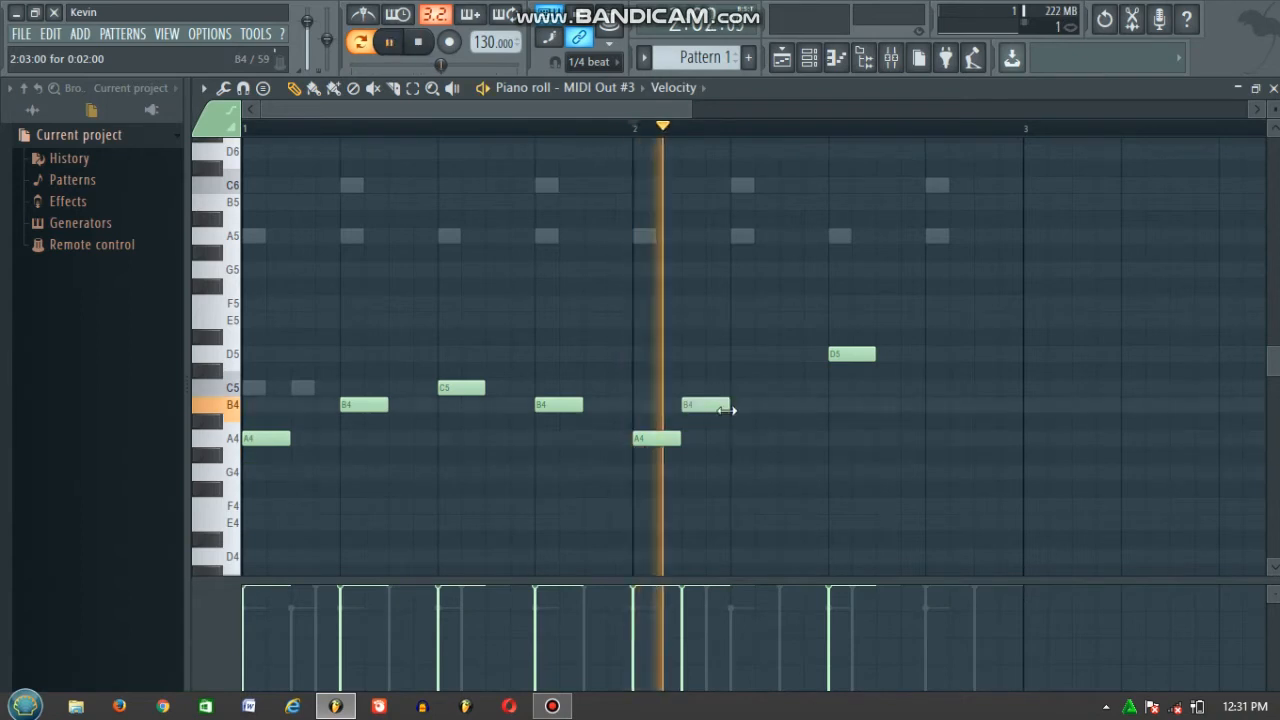
Add a C5 note on step 5 of bar 2 and play it back
key("space")
left_click(736, 387)
key("space")
key("space")
Move bar 2's D5 note to F5 on step 7, add E5 on step 9, and play the result
left_click_drag(838, 349, 787, 297)
left_click(832, 320)
key("space")
key("space")
key("space")
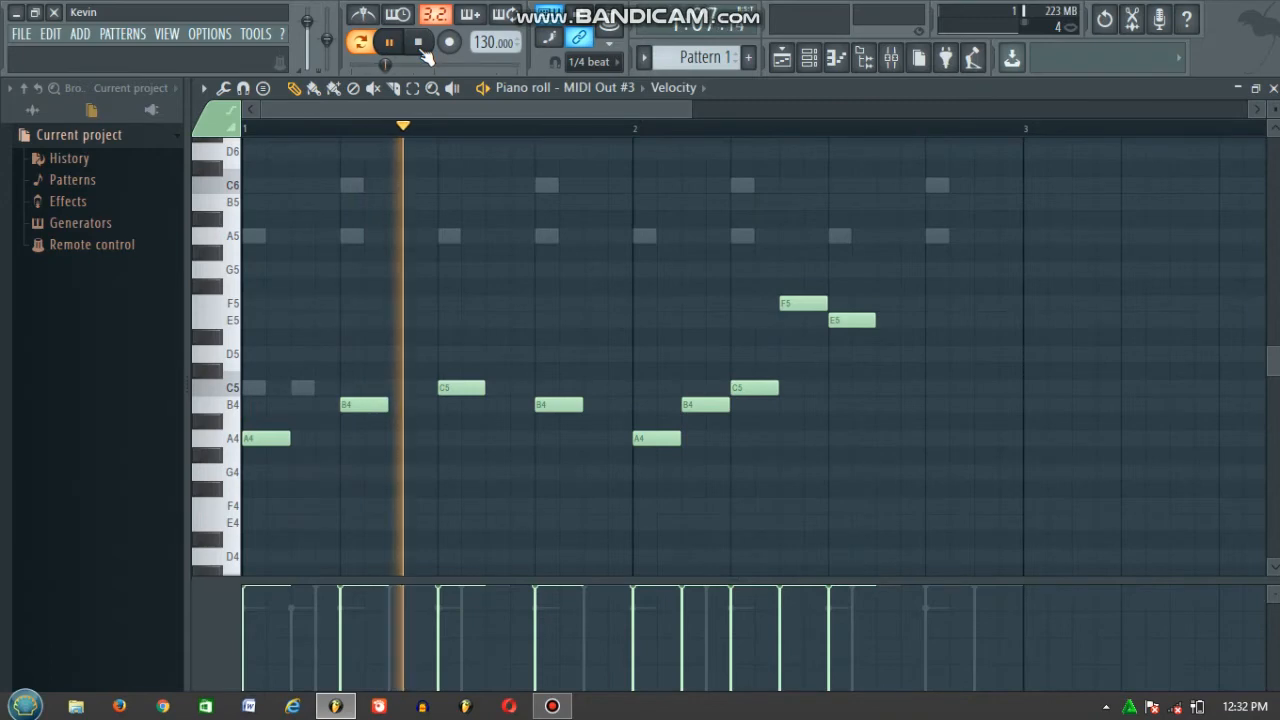
key("space")
Add another E5 note near the end of bar 2, shift it to step 15, and play from bar 2
scroll(876, 130, "down", 1)
left_click(849, 320)
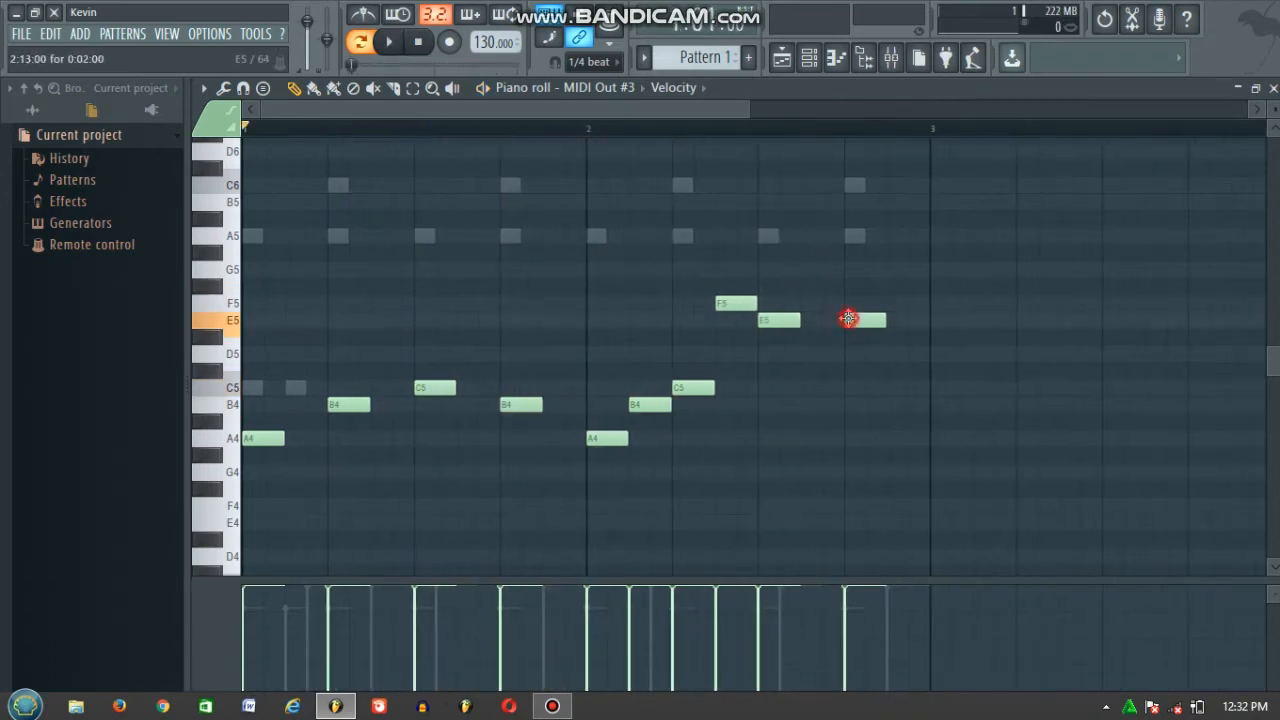
left_click(587, 127)
key("space")
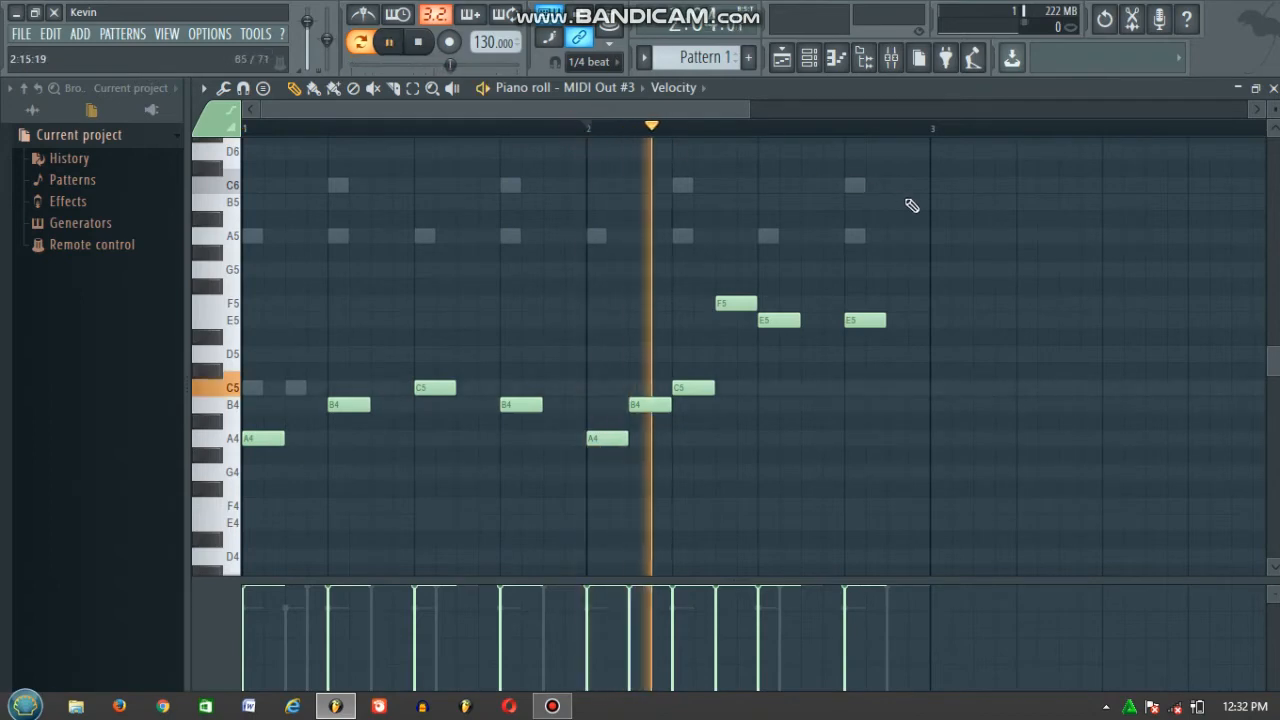
key("space")
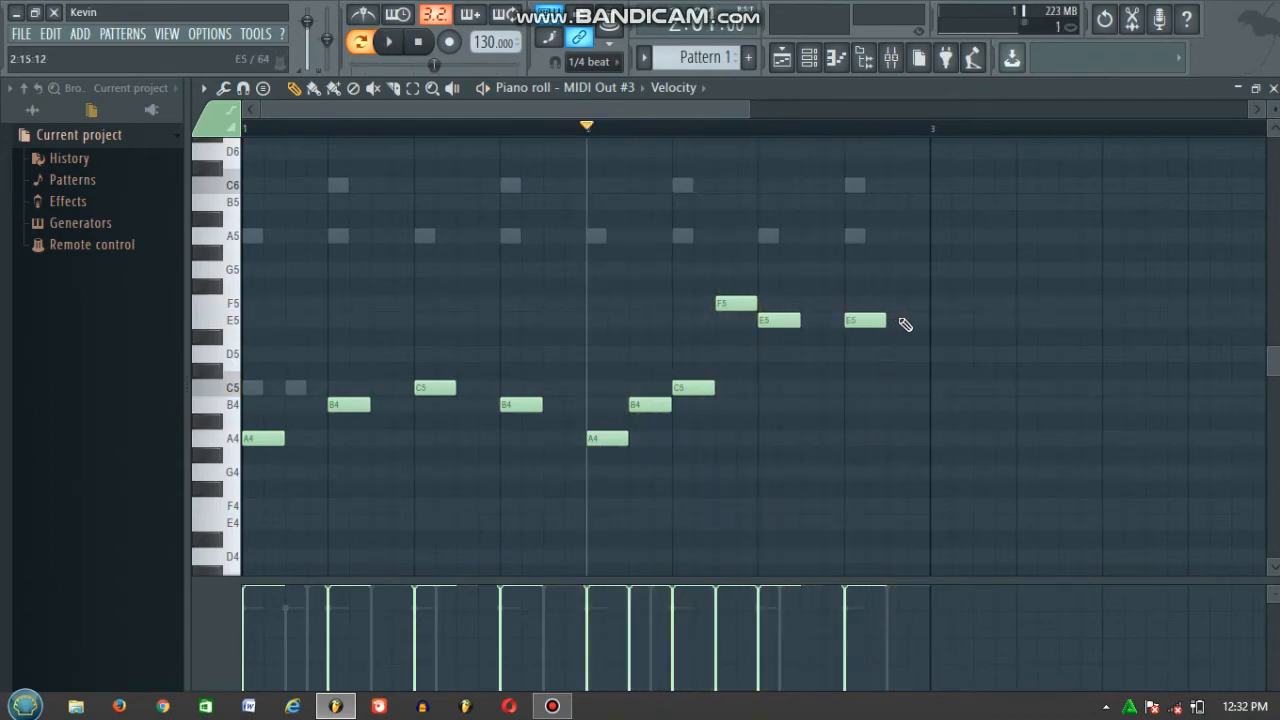
left_click_drag(871, 318, 912, 318)
key("space")
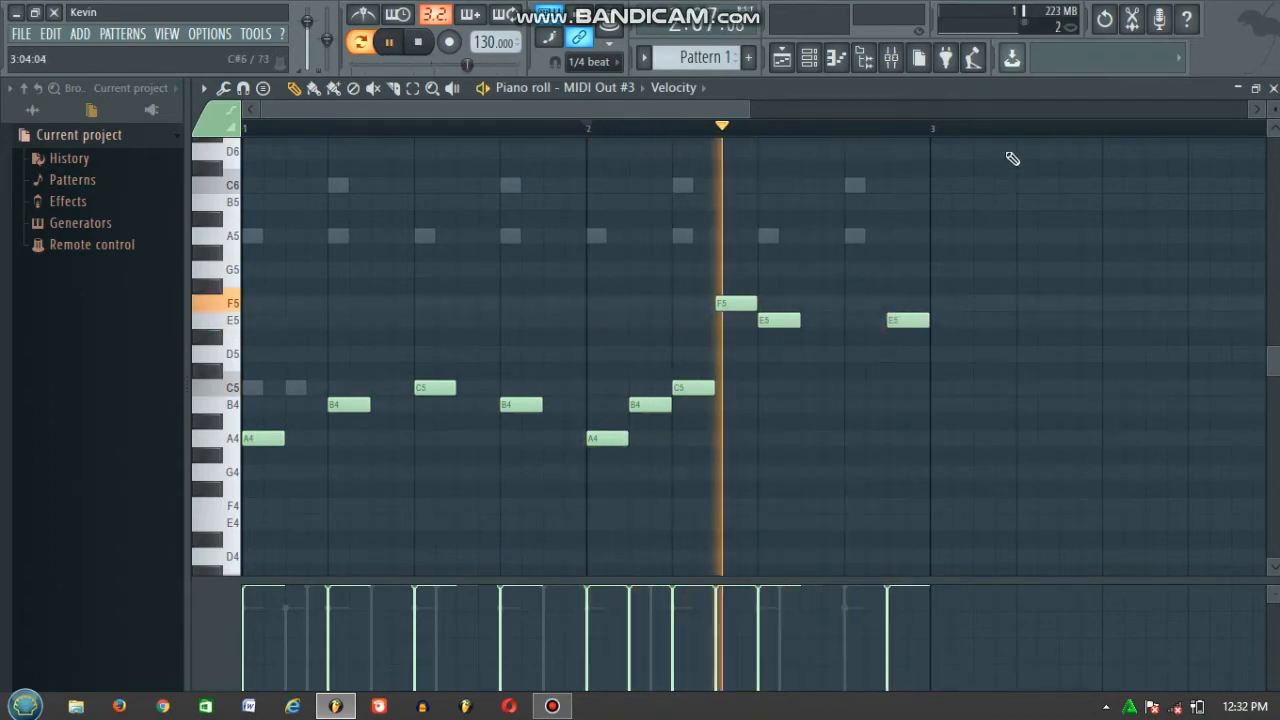
Place an F5 note on step 1 of bar 3 and play from the start of that bar
key("space")
left_click(942, 304)
key("space")
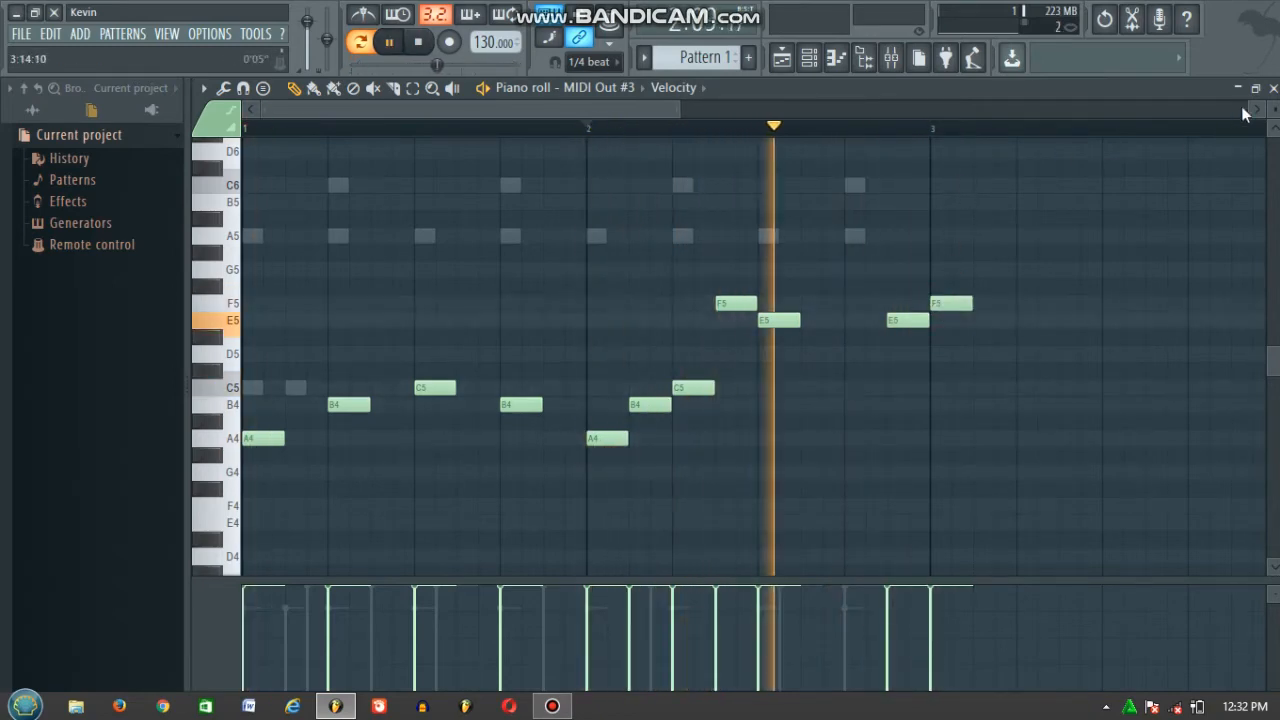
key("space")
left_click(629, 128)
key("space")
key("space")
Place D5 on step 5, F5 on step 7 and E5 on step 9 of bar 3, playing back between placements
left_click(683, 321)
mouse_move(683, 321)
left_mouse_down()
mouse_move(677, 365)
mouse_move(742, 357)
left_mouse_up()
key("space")
key("space")
left_click(720, 357)
key("space")
key("space")
left_click_drag(815, 320, 785, 300)
key("space")
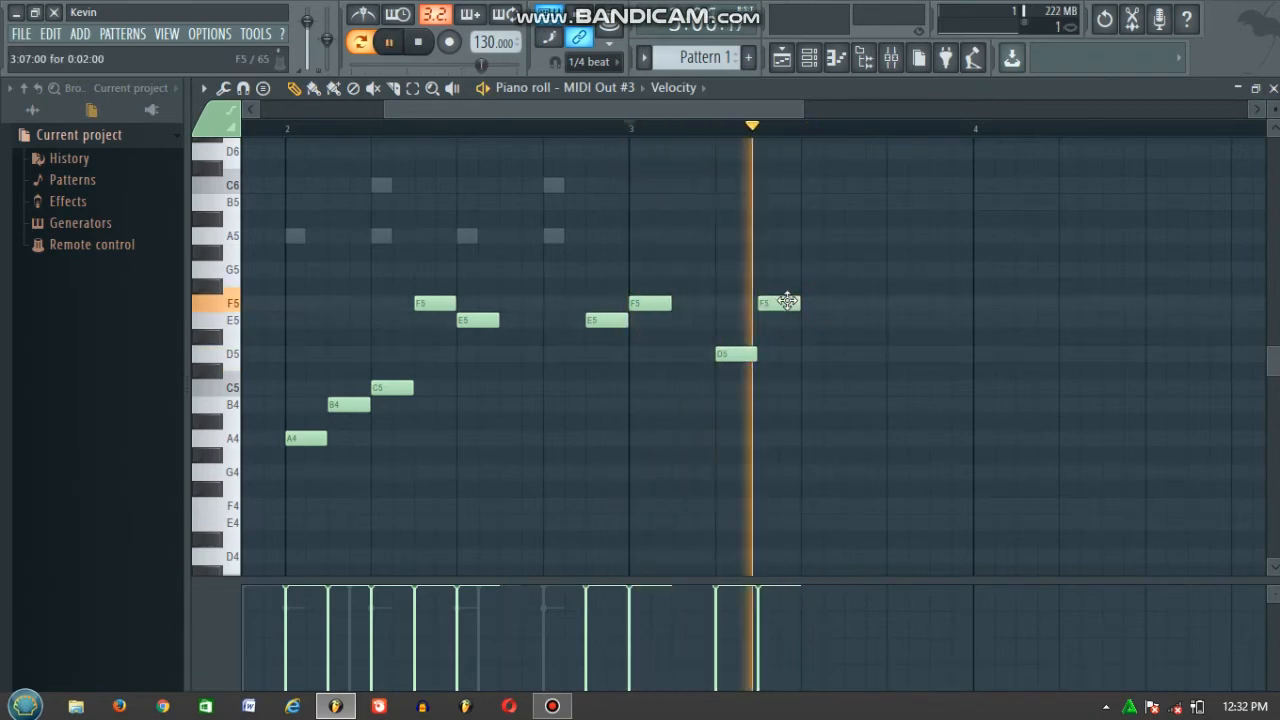
left_click(808, 322)
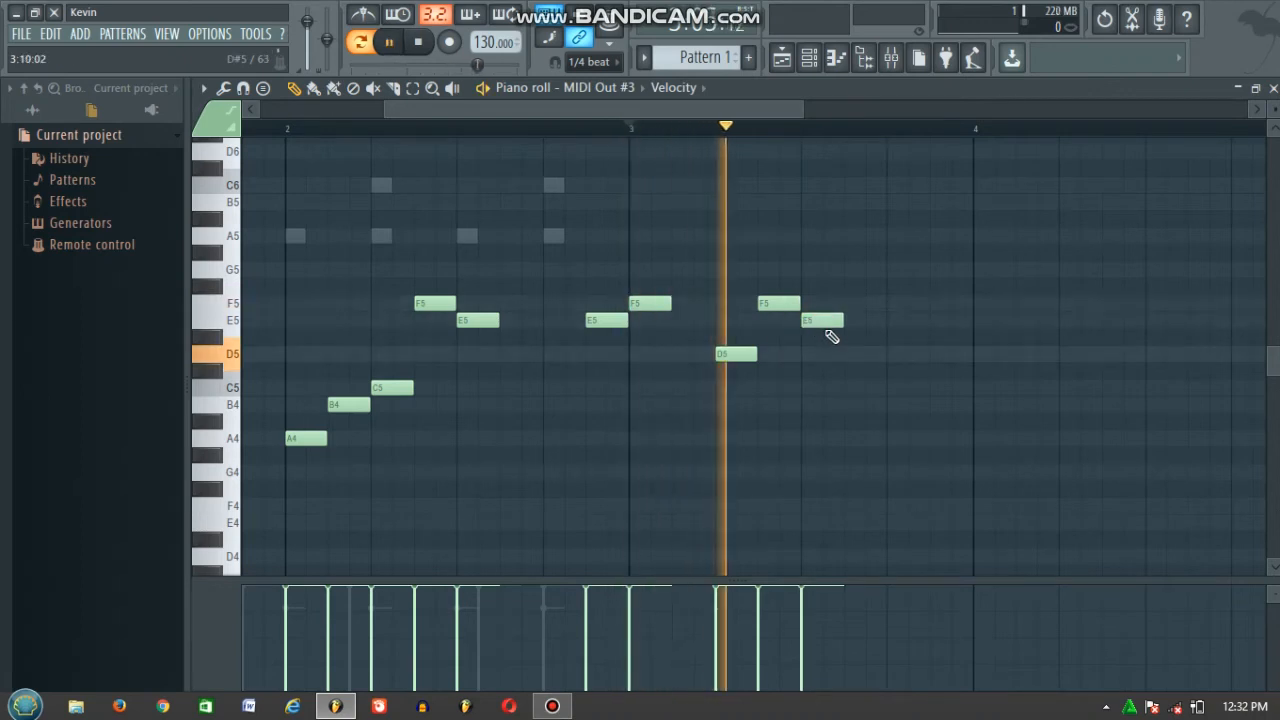
Add a C5 note after bar 3's last E5 and shift it to step 13, checking the timing by playback
key("space")
left_click_drag(852, 357, 849, 389)
key("space")
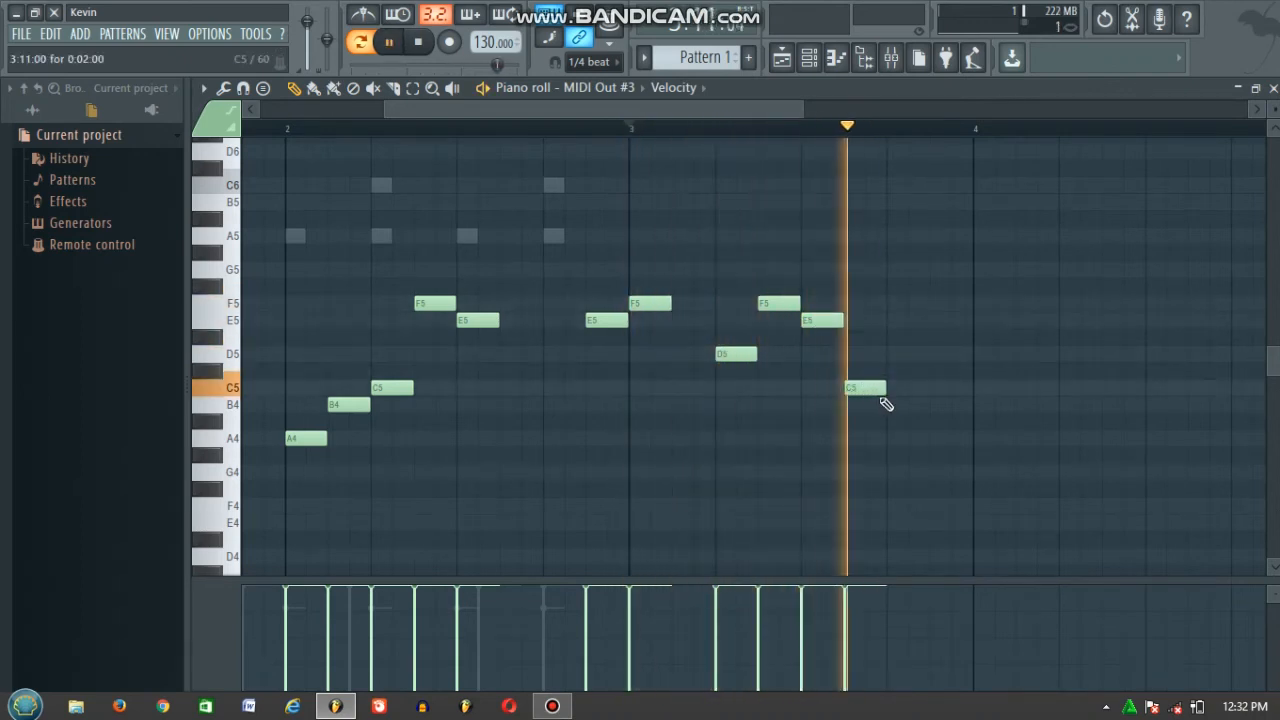
key("space")
key("space")
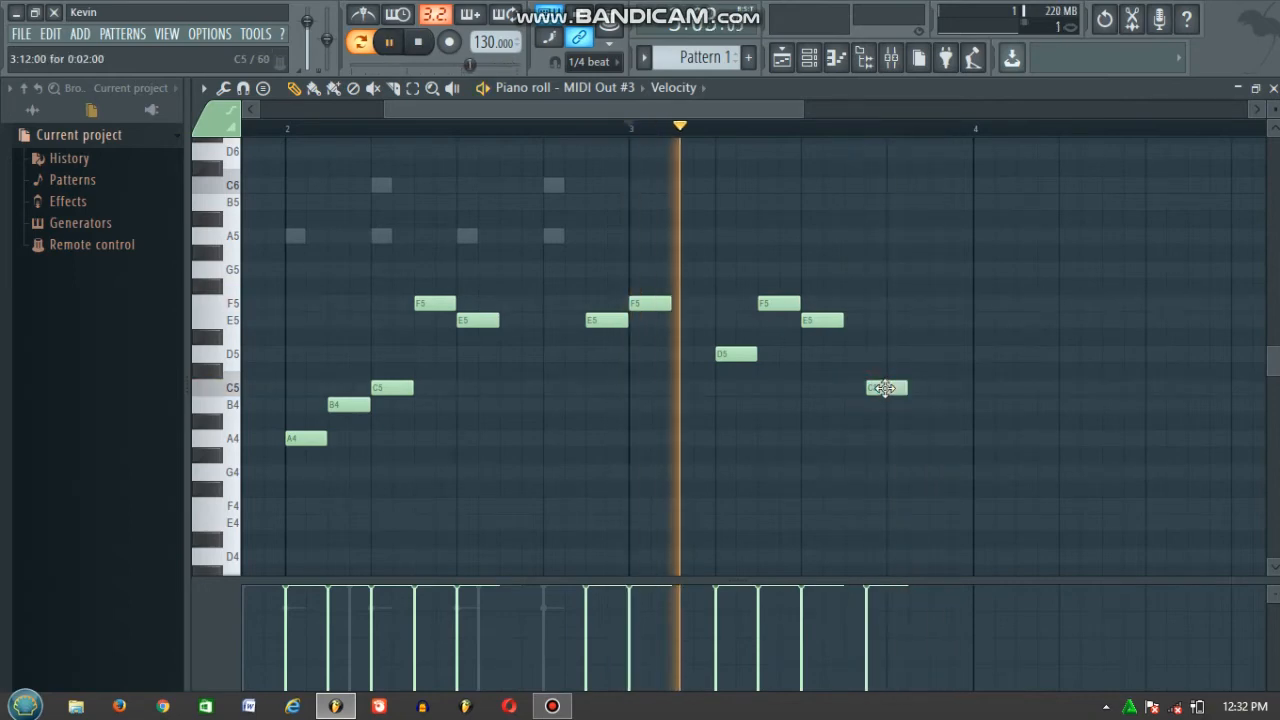
key("space")
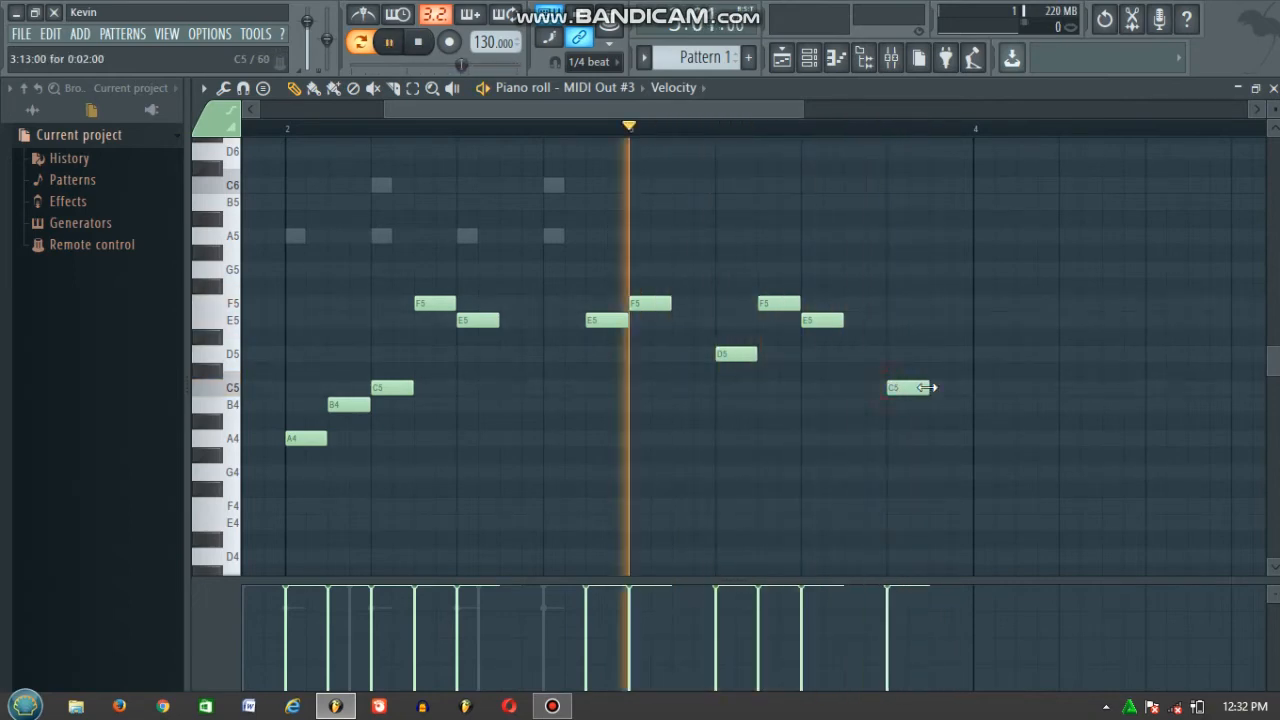
Add C5 on step 15 of bar 3, and D5, D5, C5, B4 and A4 on steps 1, 3, 5, 7 and 9 of bar 4
key("space")
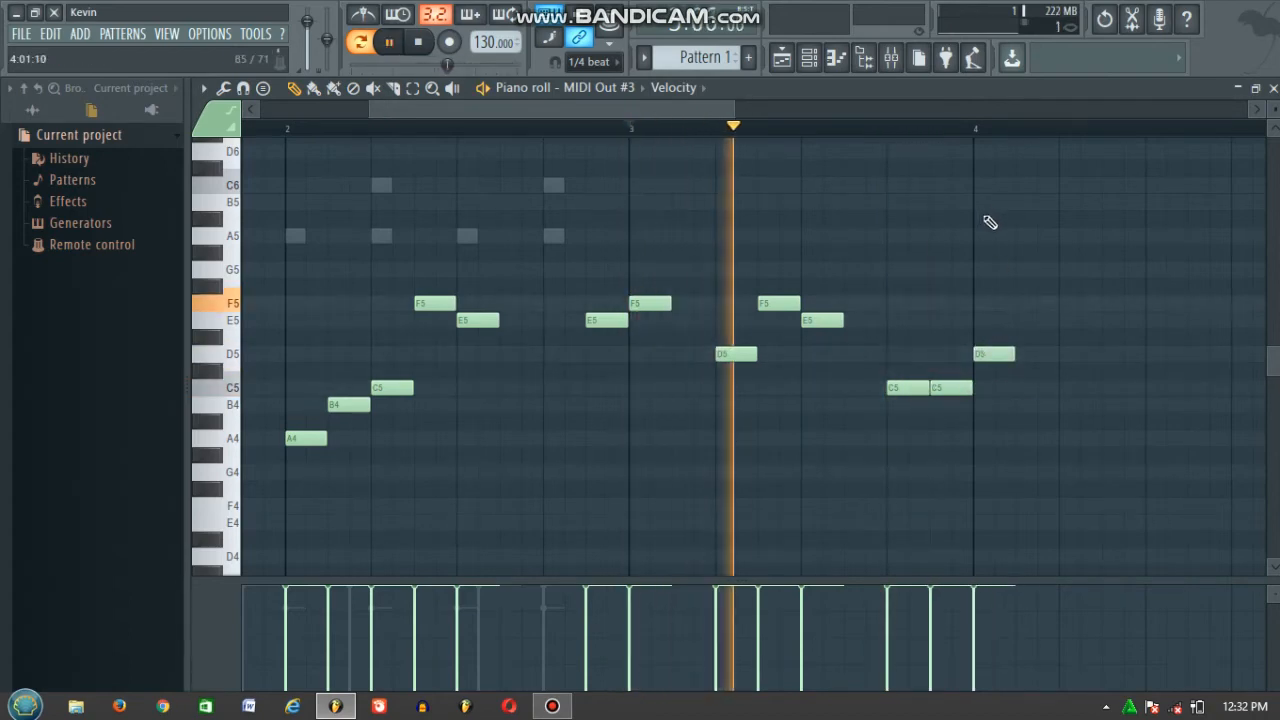
left_click(974, 130)
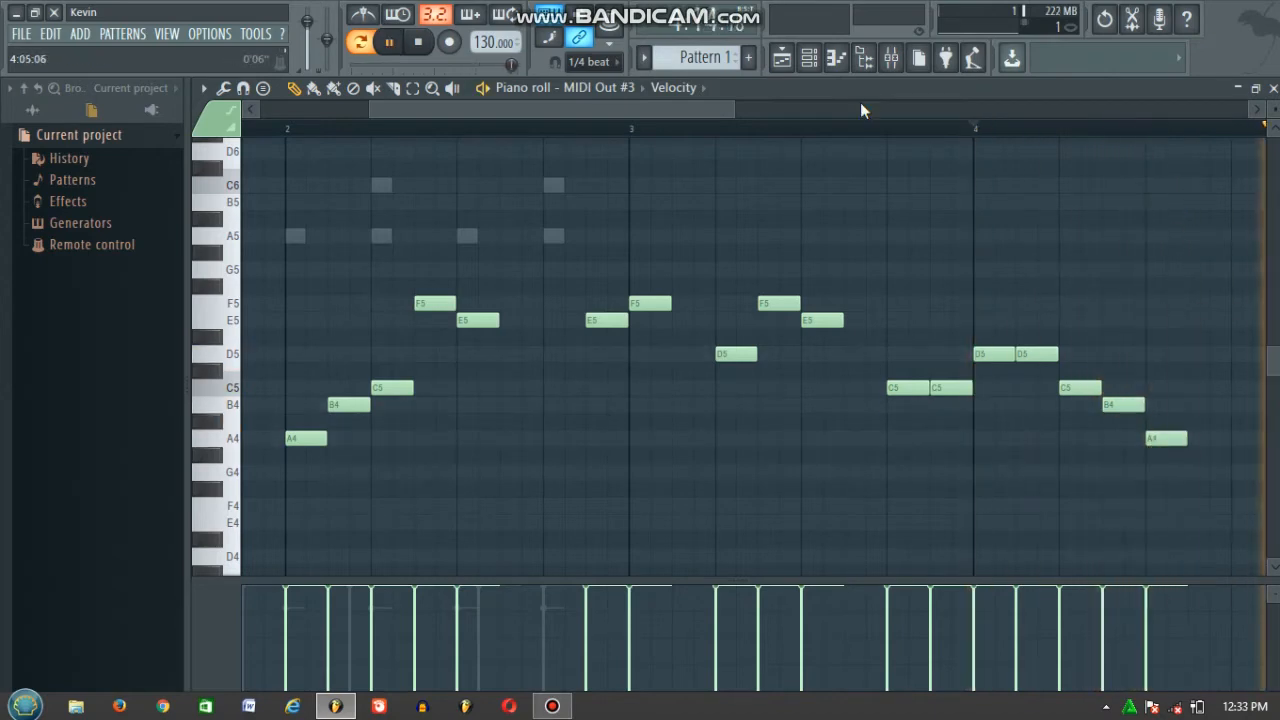
In the MIDI Out #2 piano roll, copy the whole two-bar A3 and G3 sequence so the copy starts at bar 3
left_click(810, 60)
right_click(835, 388)
left_click(892, 380)
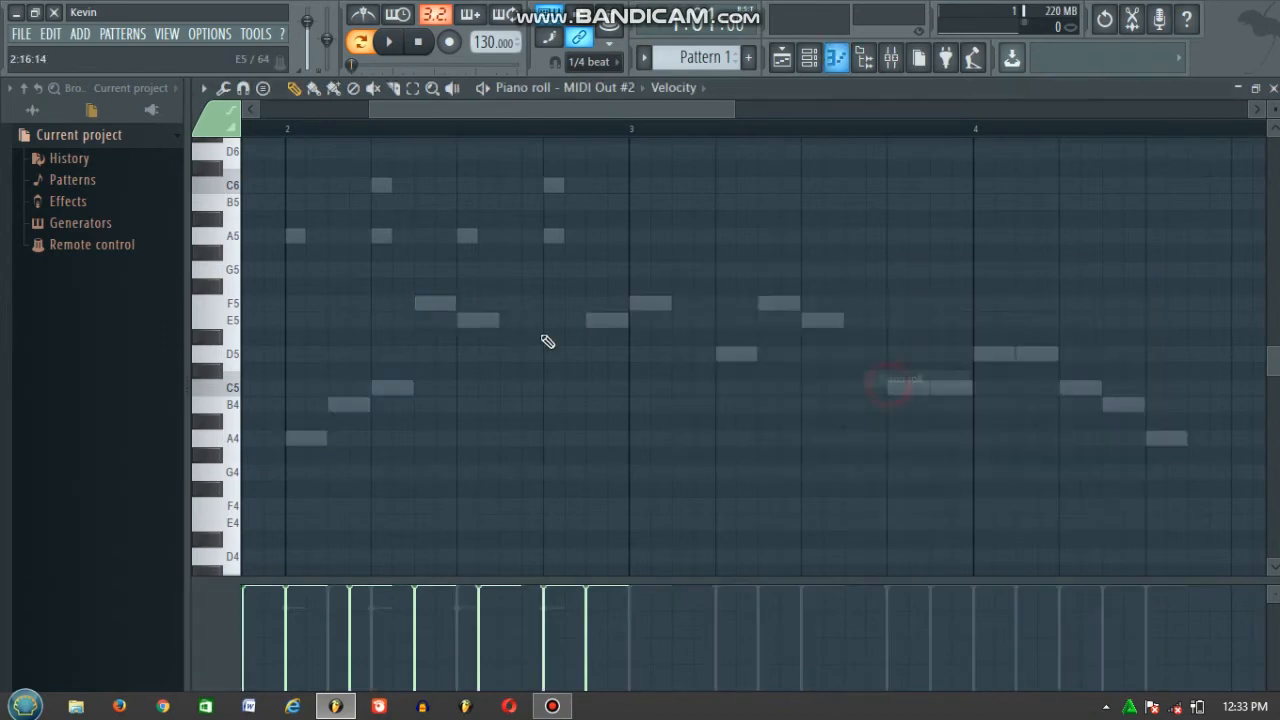
scroll(602, 180, "up", 3)
scroll(611, 202, "down", 6)
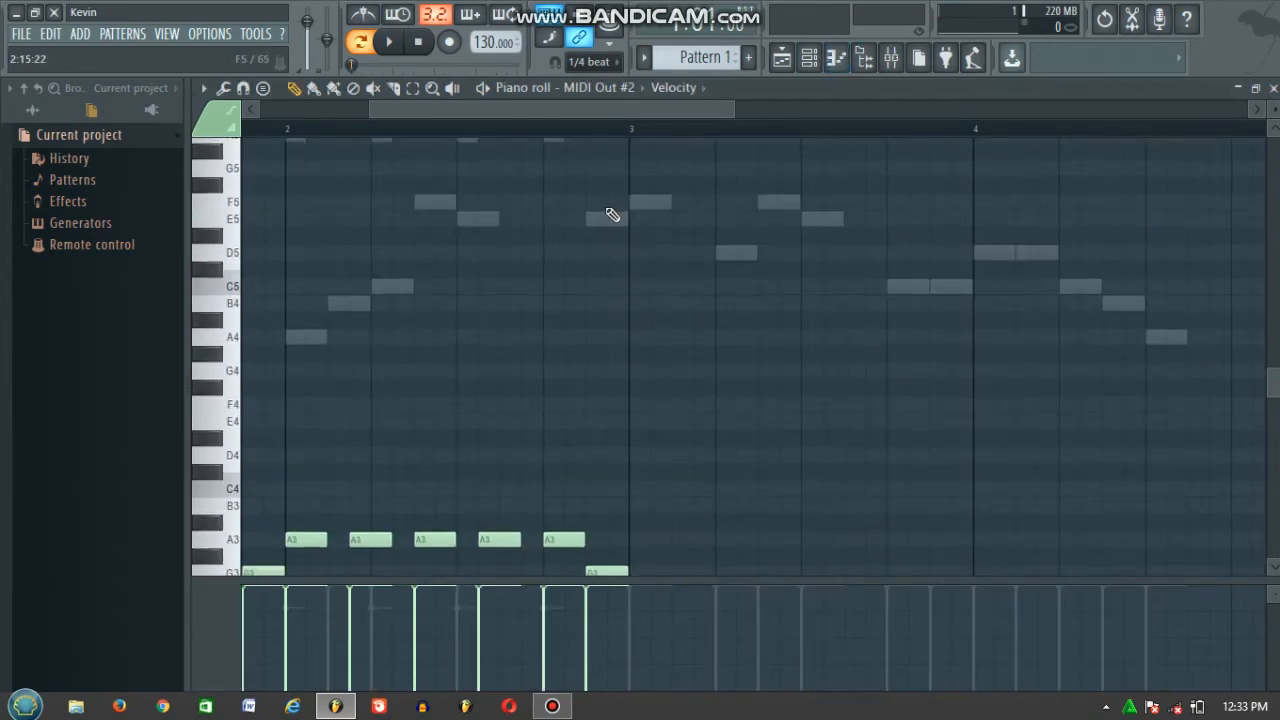
key("ctrl+a")
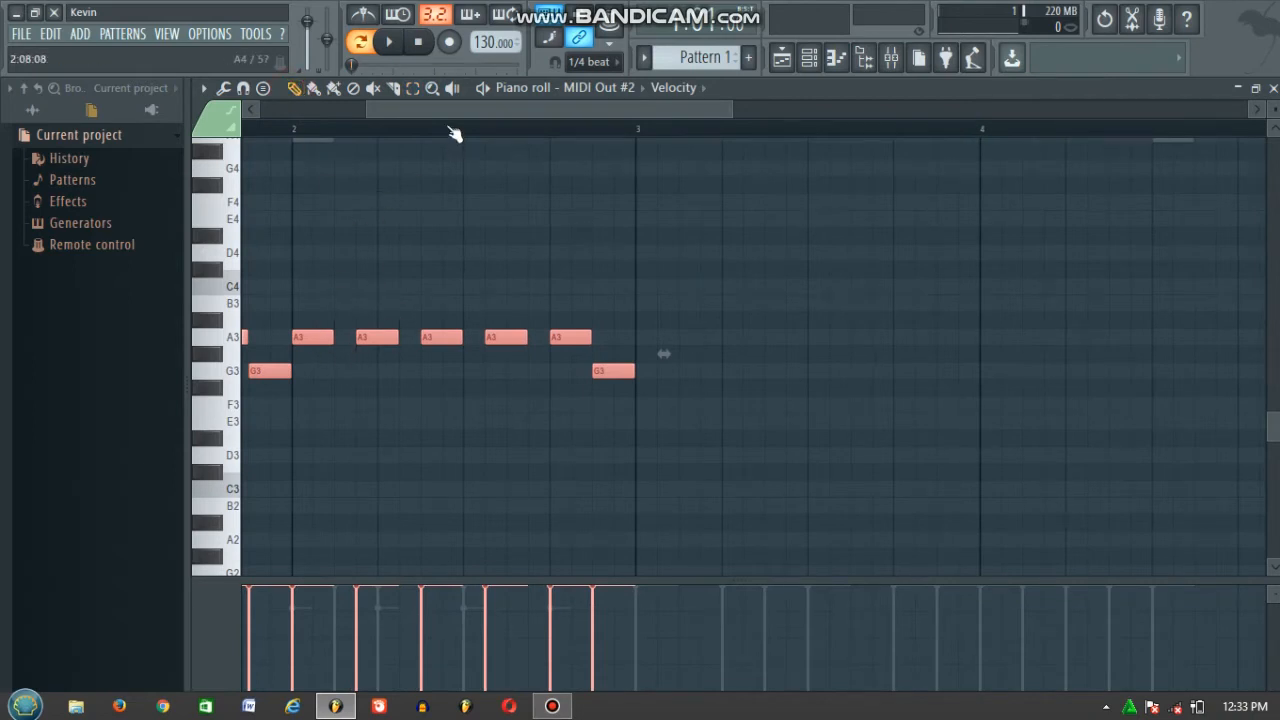
left_click_drag(449, 128, 292, 128)
left_click_drag(1073, 328, 170, 440)
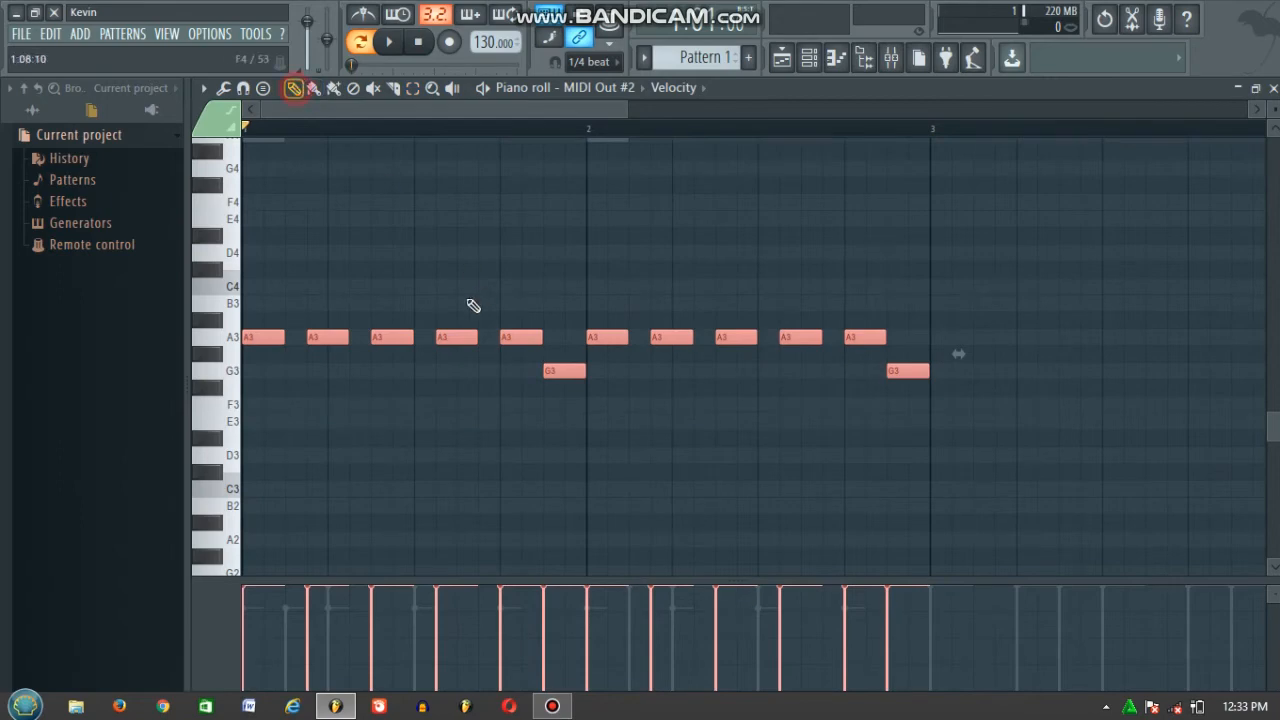
left_click_drag(295, 335, 1022, 298)
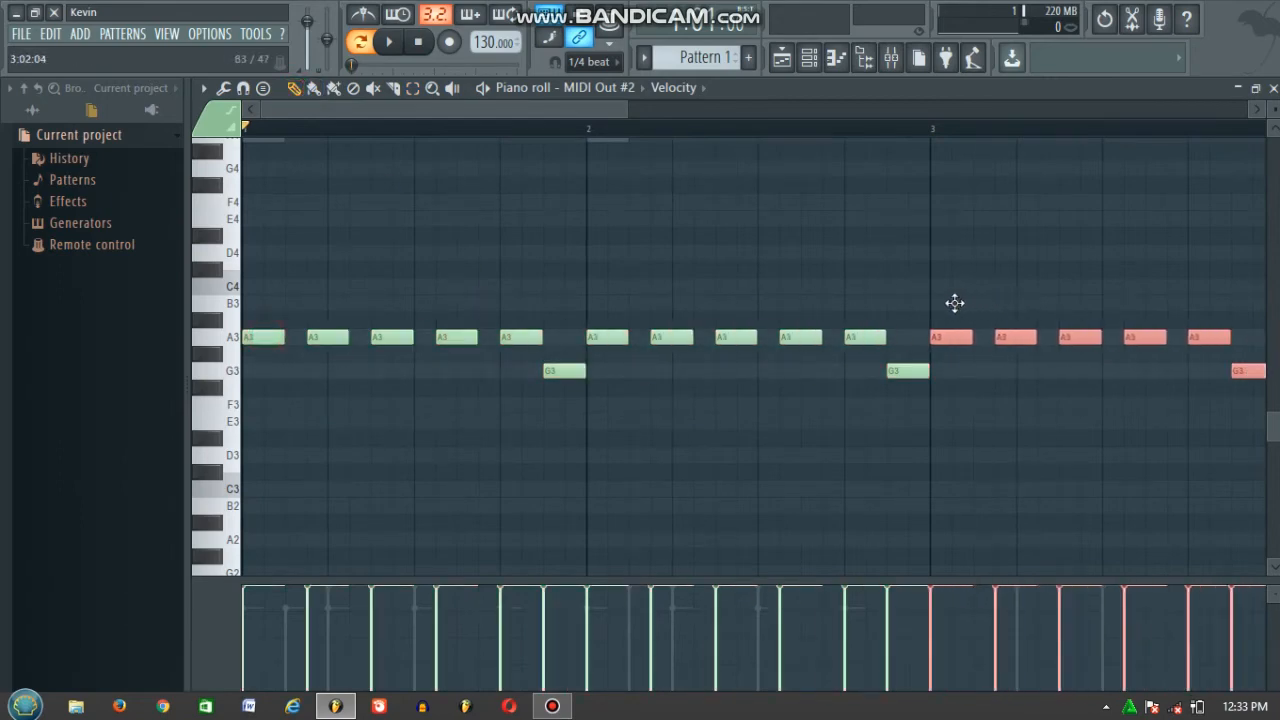
Play the pattern and reopen the MIDI Out #3 piano roll to review its four-bar melody
left_click(836, 57)
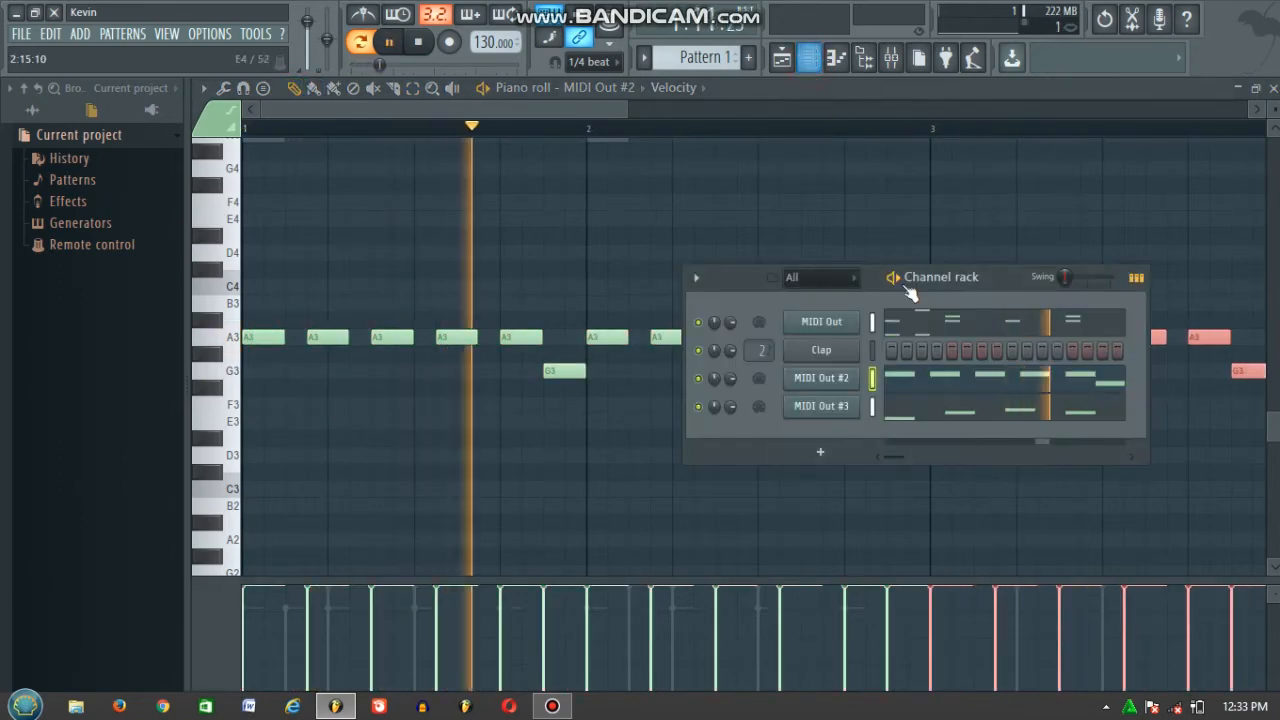
right_click(853, 412)
left_click(894, 404)
left_click(896, 404)
right_click(910, 404)
left_click(812, 58)
right_click(868, 405)
left_click(876, 406)
right_click(824, 406)
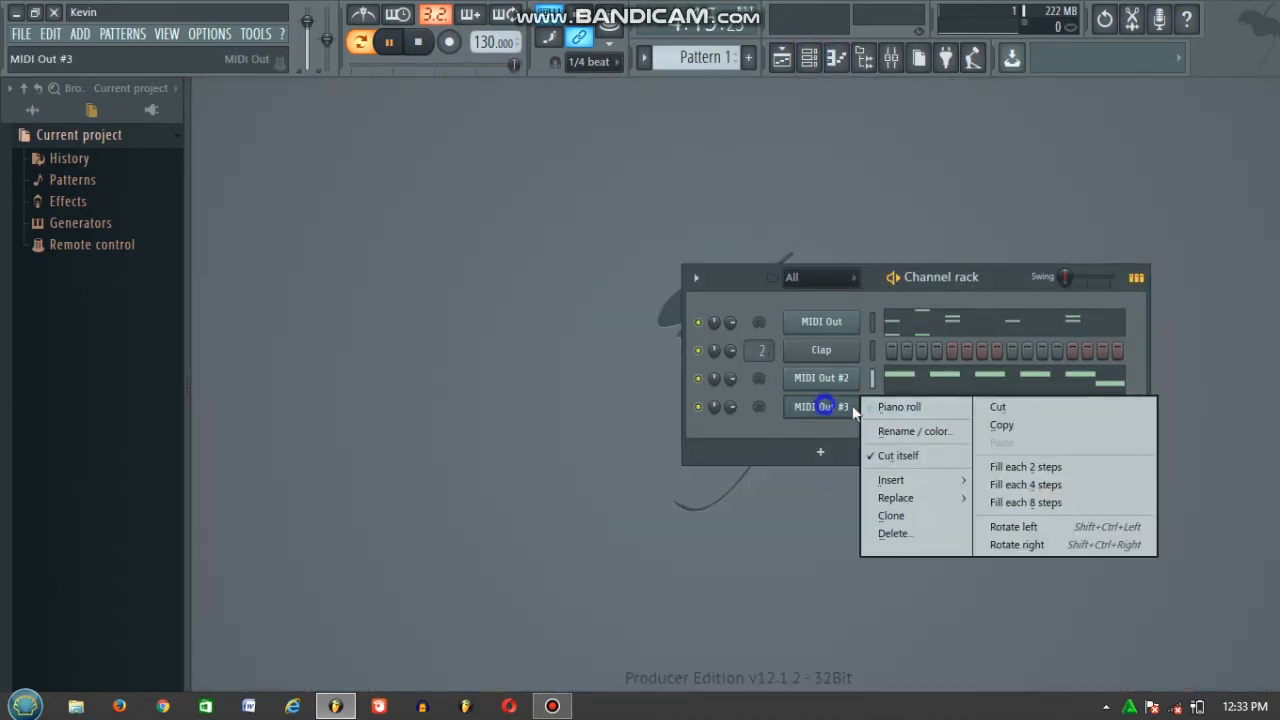
left_click(880, 407)
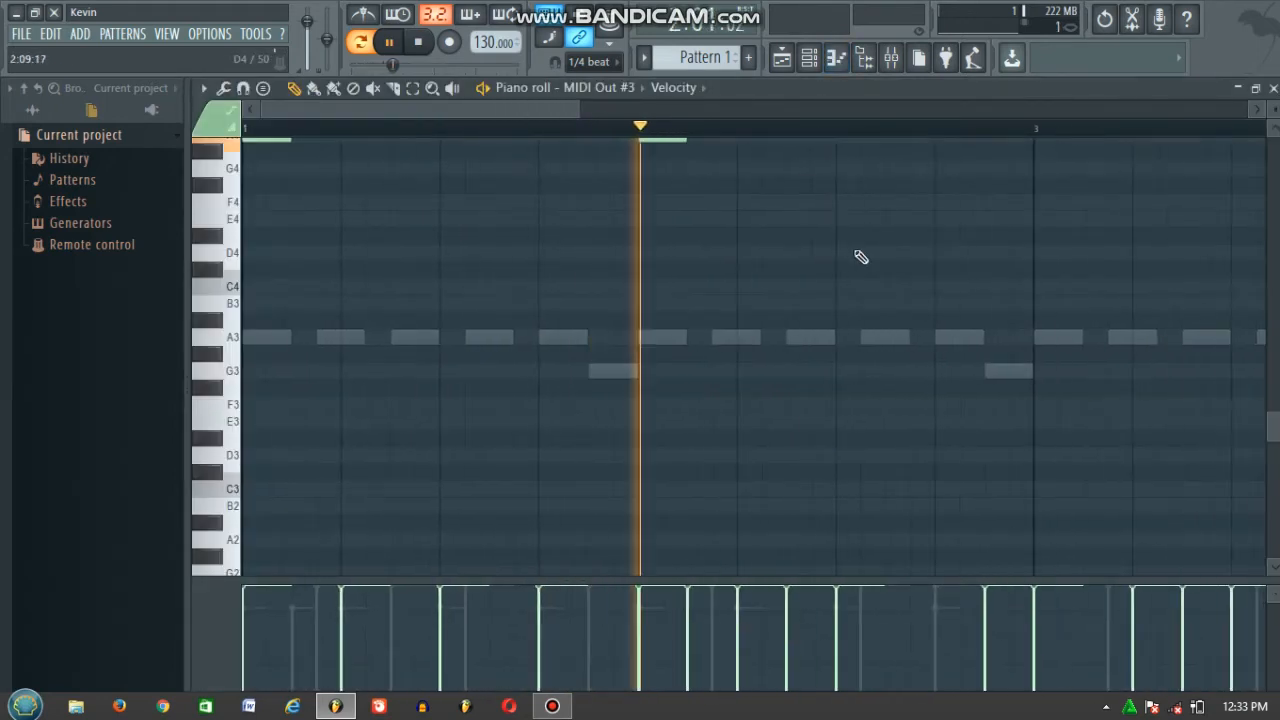
scroll(886, 134, "down", 2)
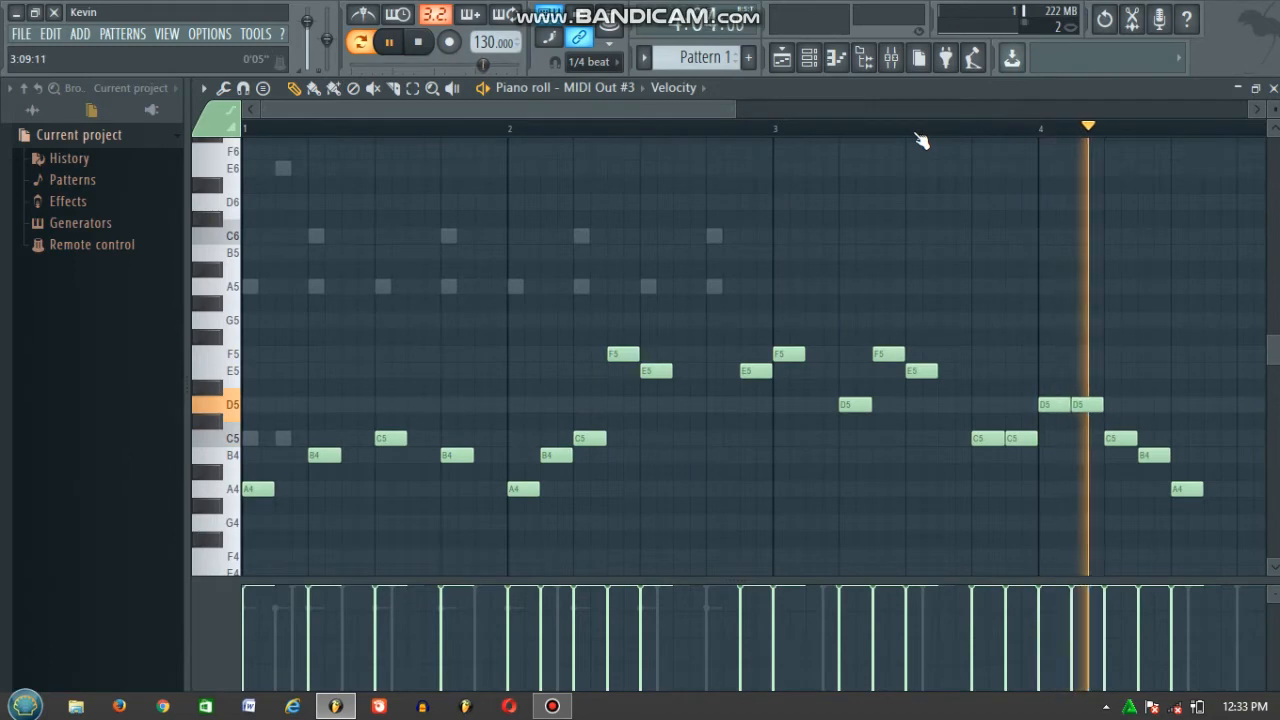
Reopen the MIDI Out #2 piano roll from the channel rack, stop playback and bring up its A3 and G3 bass notes
scroll(920, 137, "down", 2)
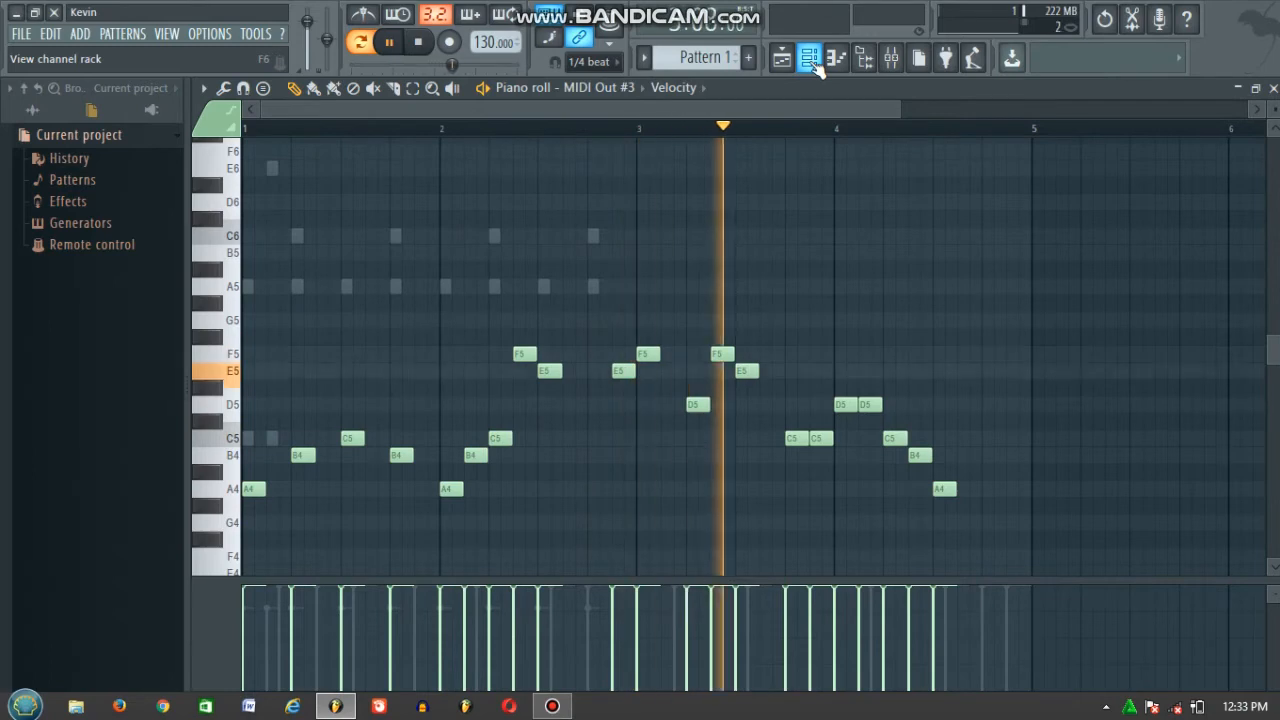
left_click(810, 58)
right_click(825, 378)
left_click(870, 379)
key("space")
scroll(460, 280, "up", 6)
scroll(463, 294, "down", 12)
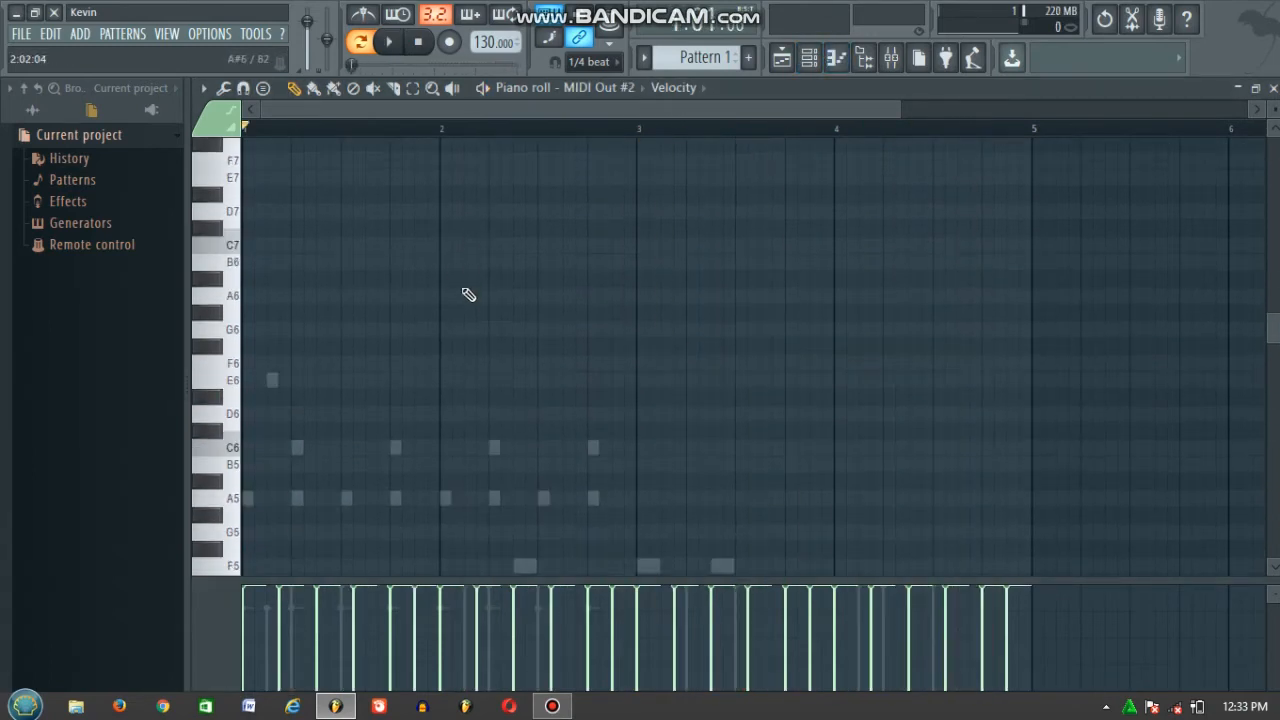
scroll(443, 322, "down", 2)
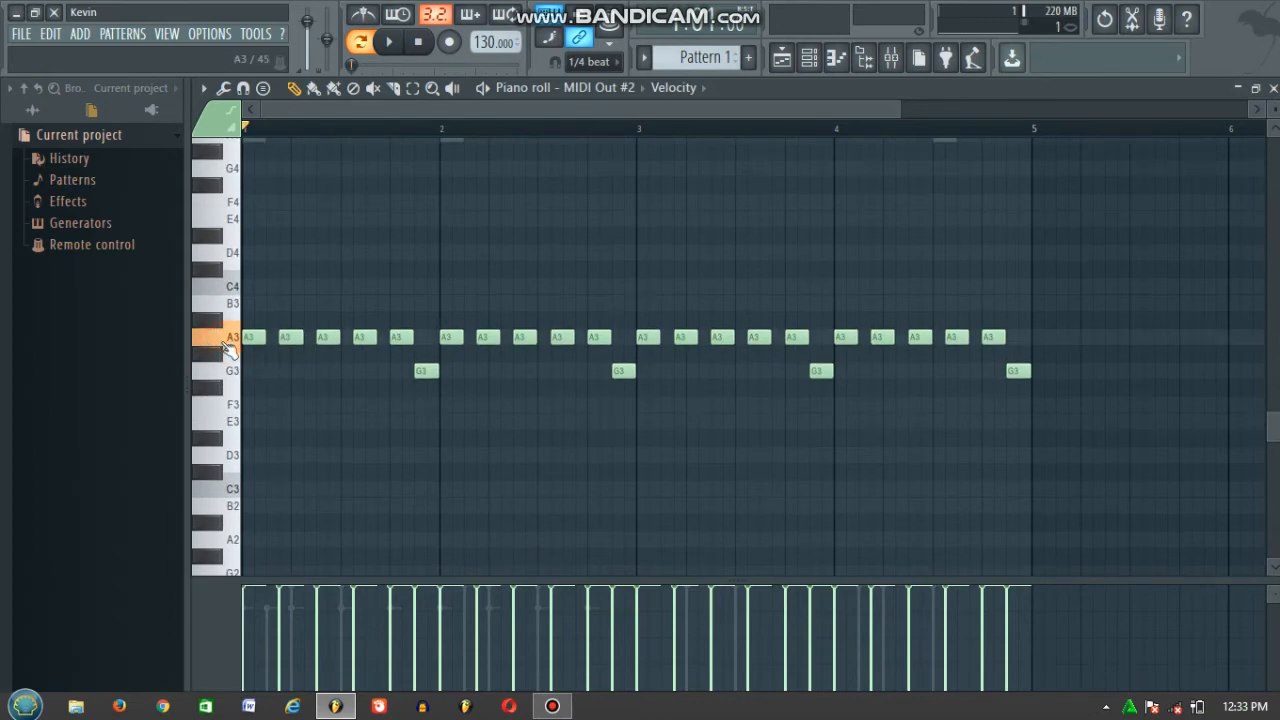
scroll(281, 227, "up", 4)
Play the four-bar A3 and G3 bass line against the melody, leaving its notes deselected
left_click_drag(1087, 301, 149, 495)
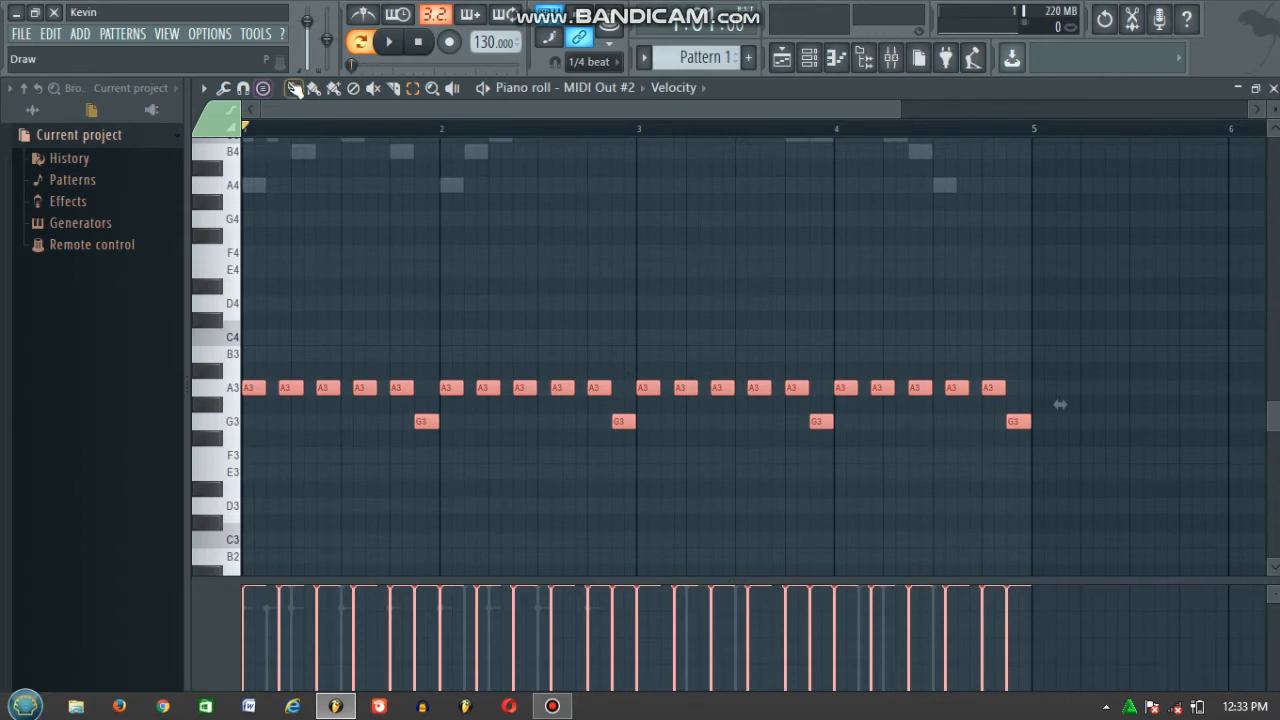
left_click(306, 266)
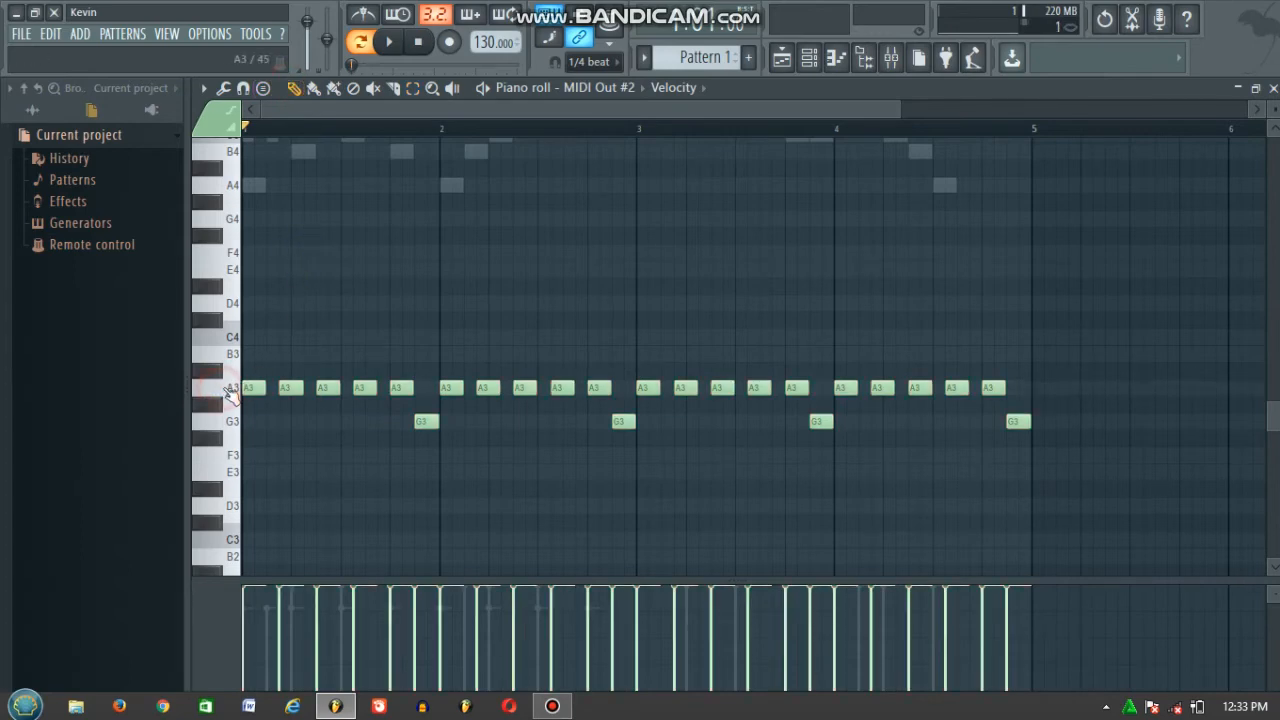
key("space")
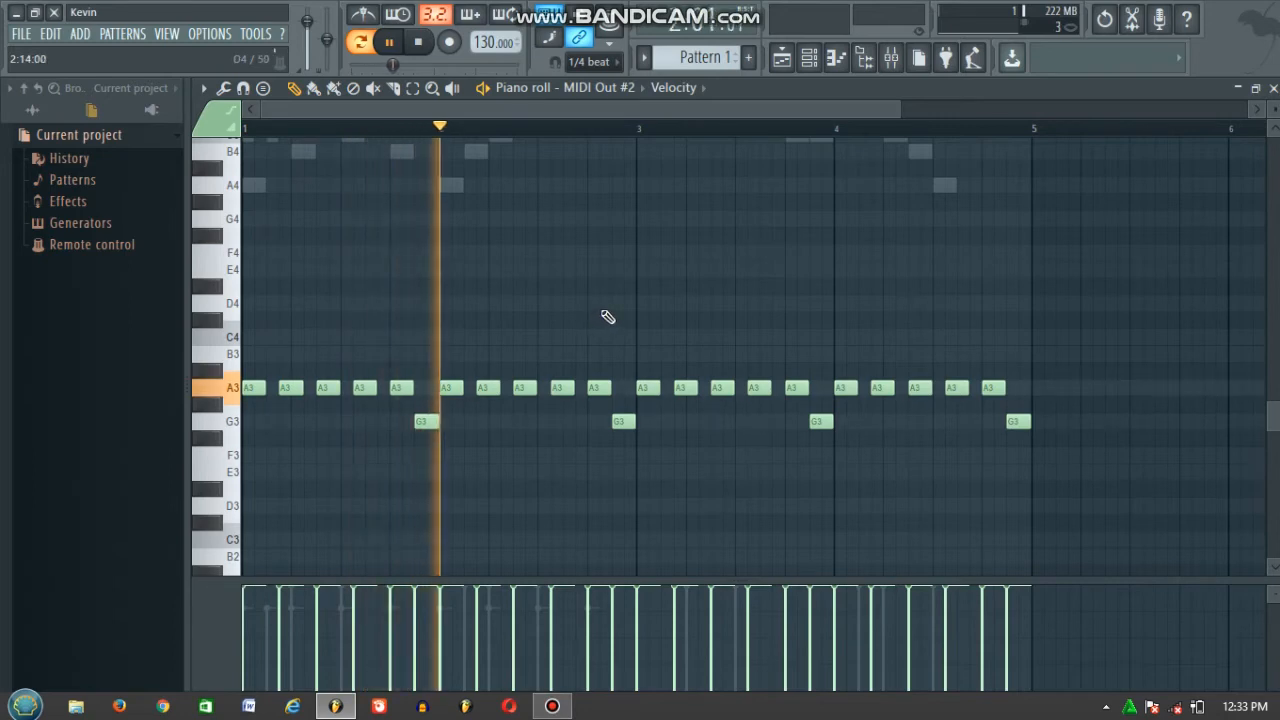
key("space")
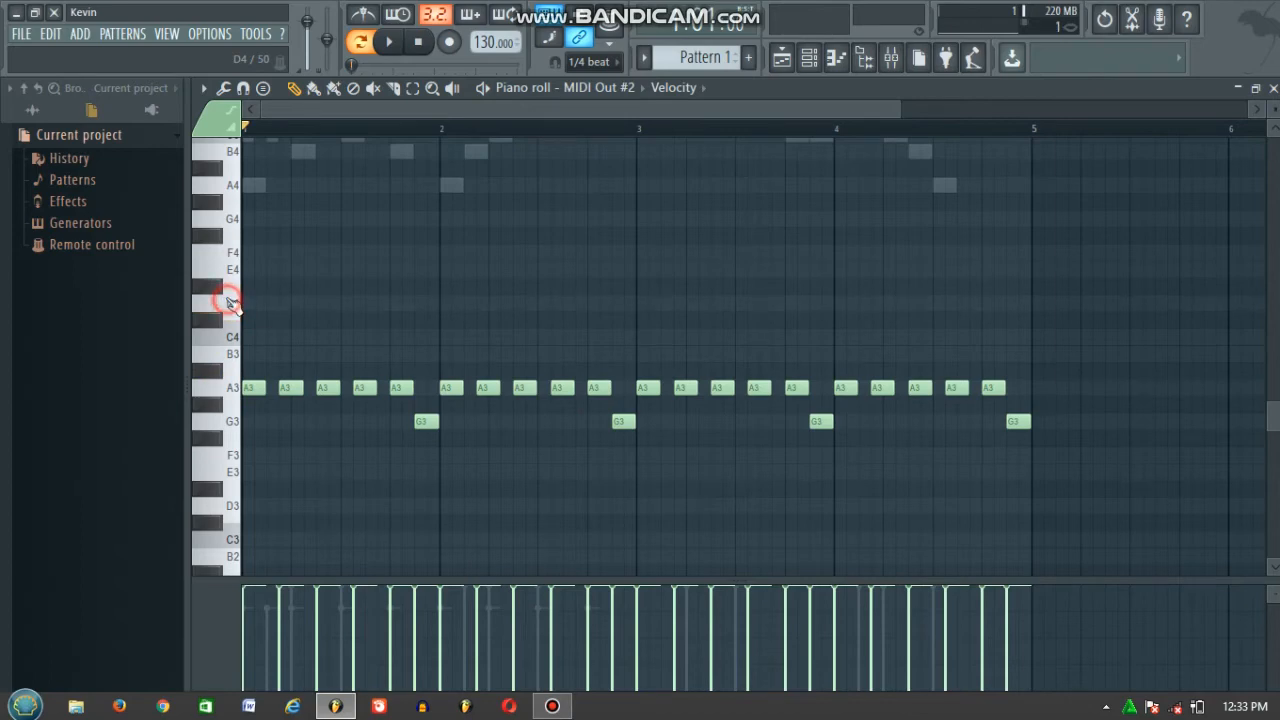
Transpose the bass notes in bar 3 up to D4 and C4, and those in bar 4 up to E4 and D4
left_click_drag(830, 323, 659, 486)
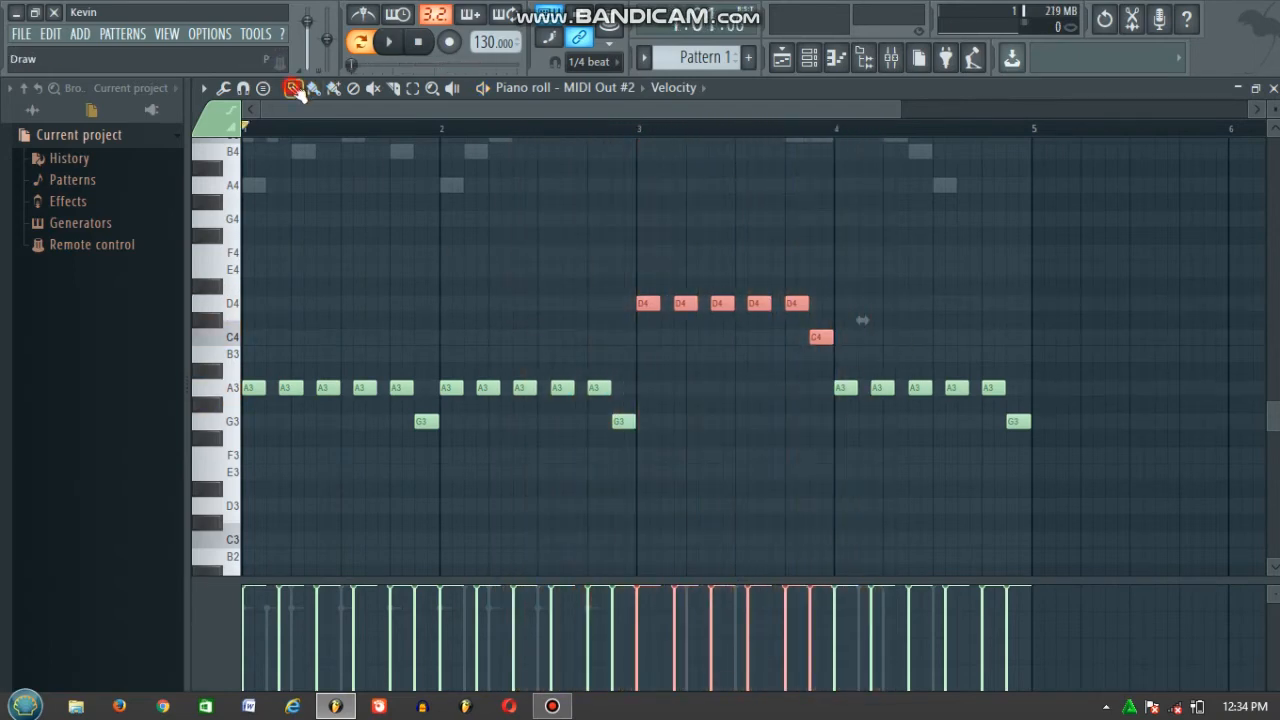
left_click_drag(1088, 296, 808, 494)
left_click_drag(1081, 285, 847, 464)
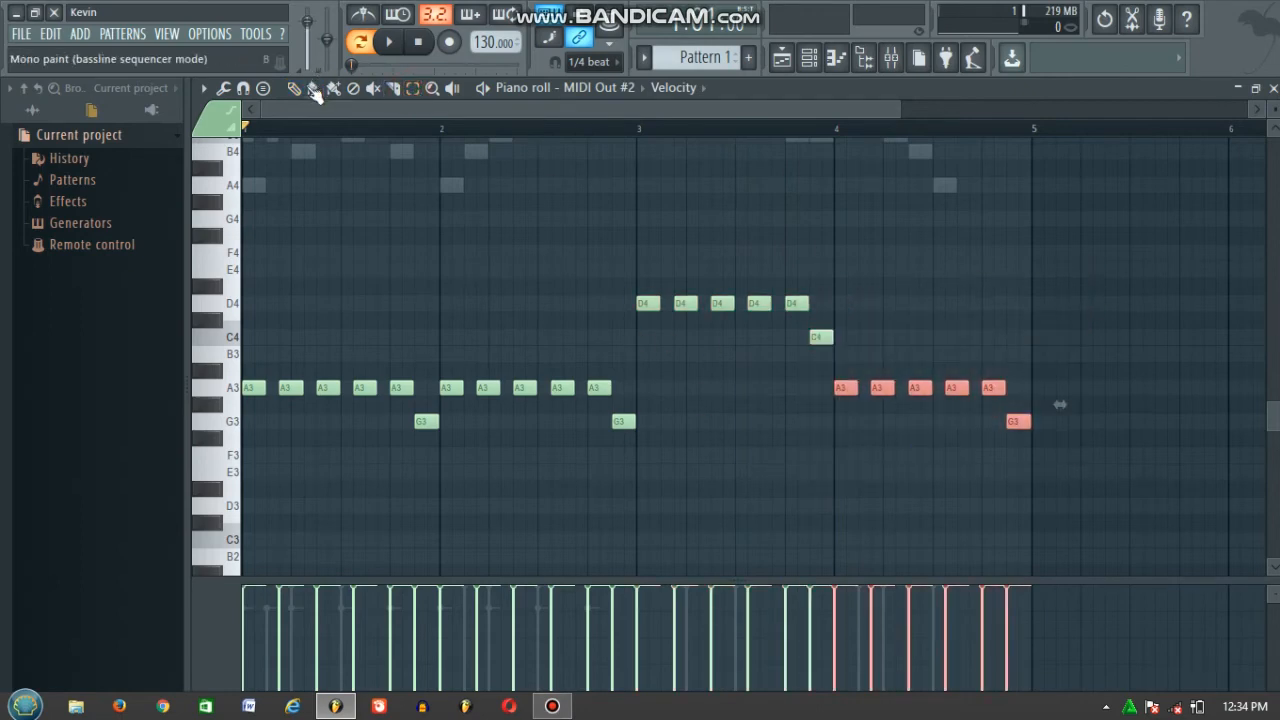
left_click_drag(846, 388, 848, 268)
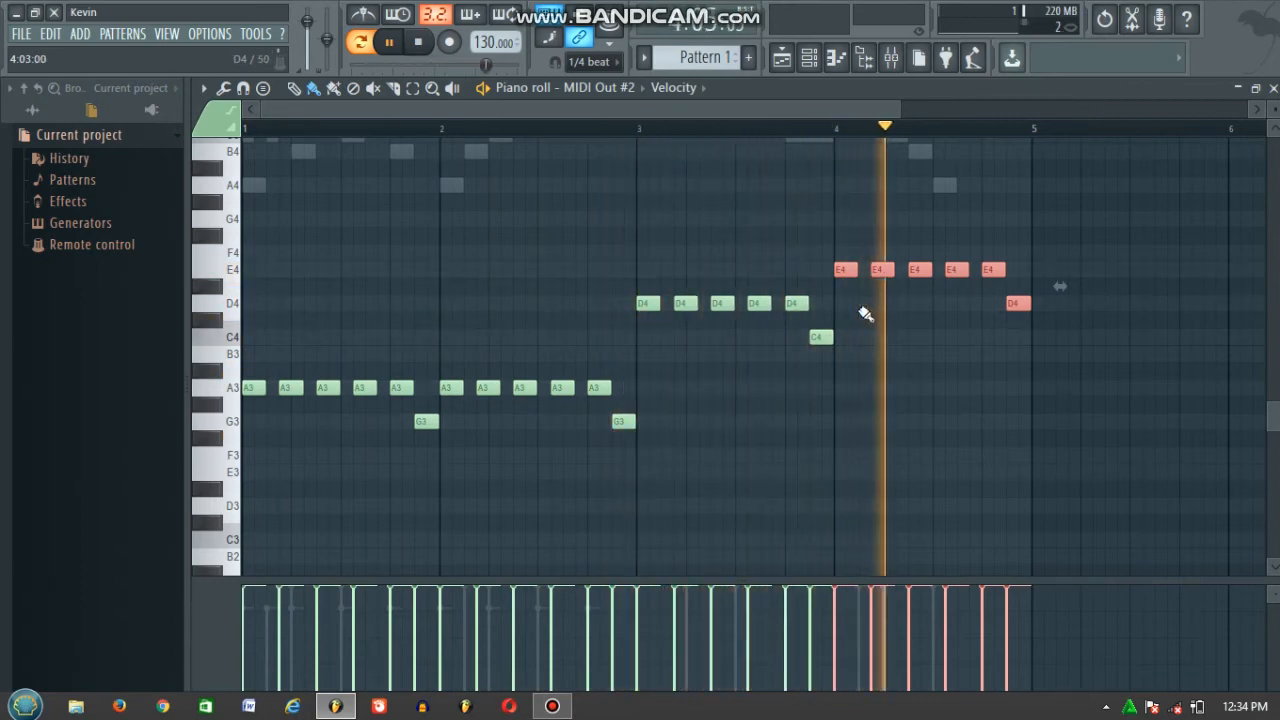
Play the pattern from the start and again from bar 3 to check the transposed bass notes
left_click(293, 87)
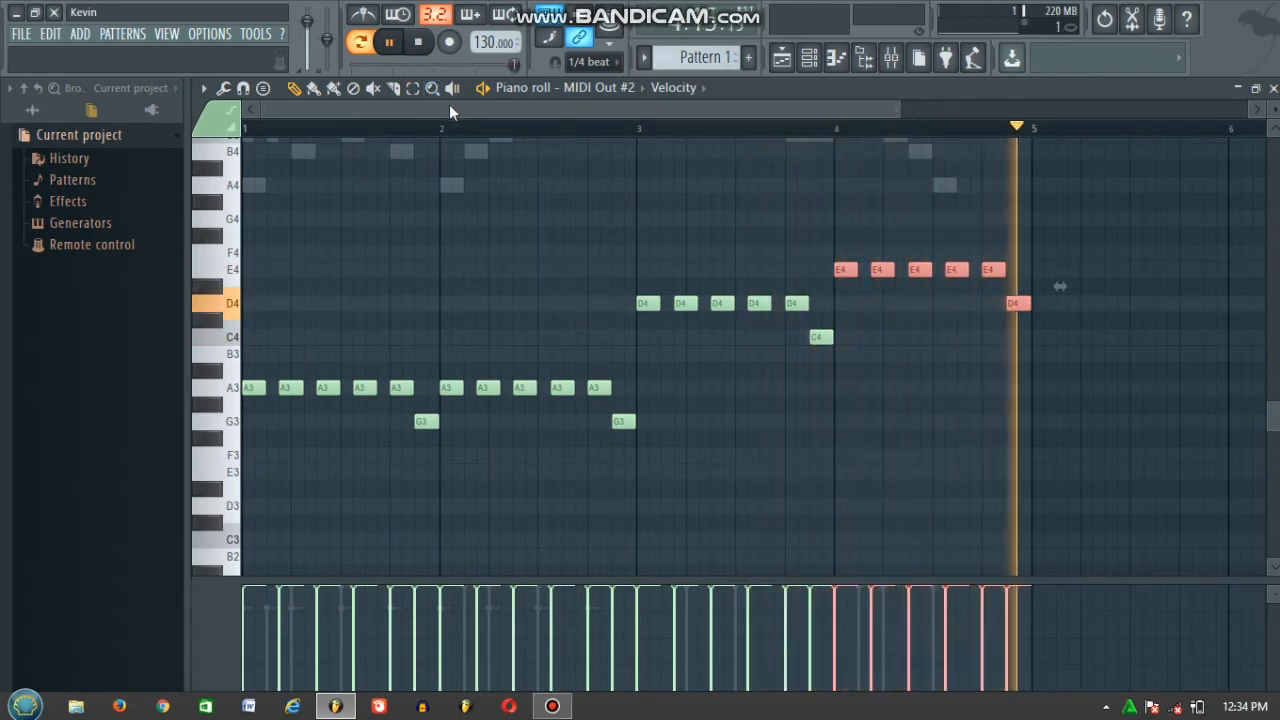
key("space")
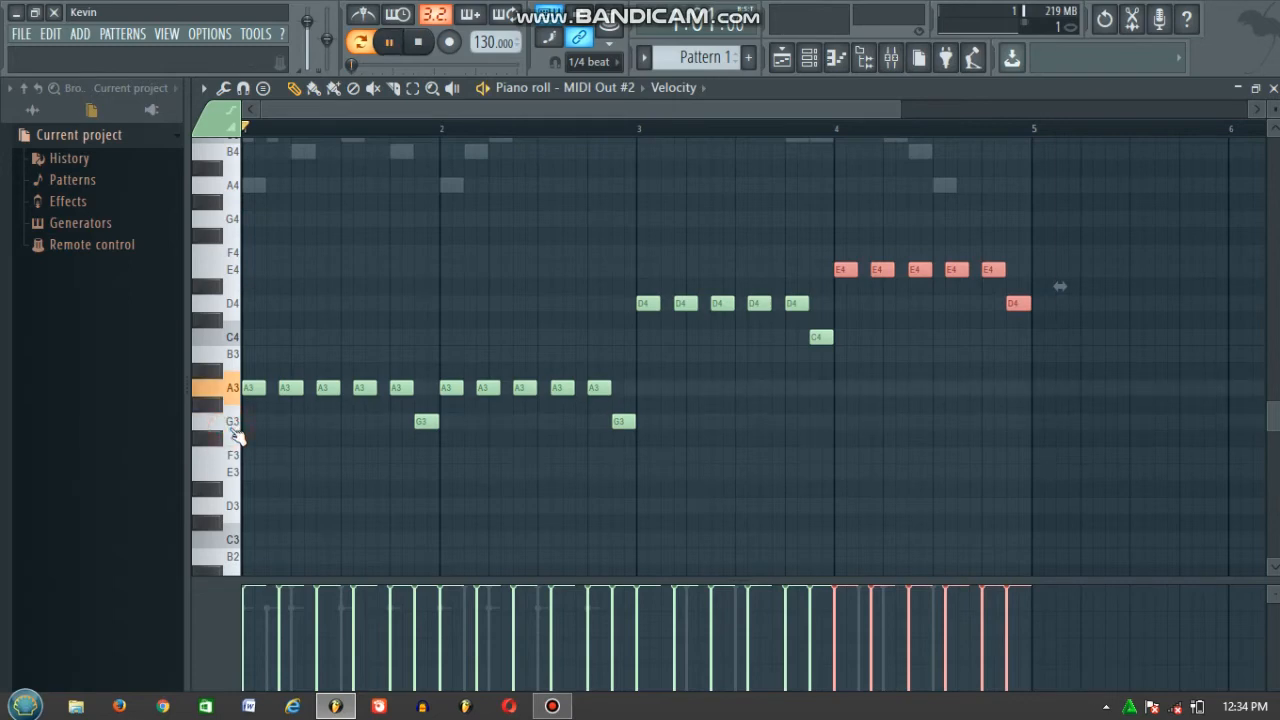
left_click(638, 130)
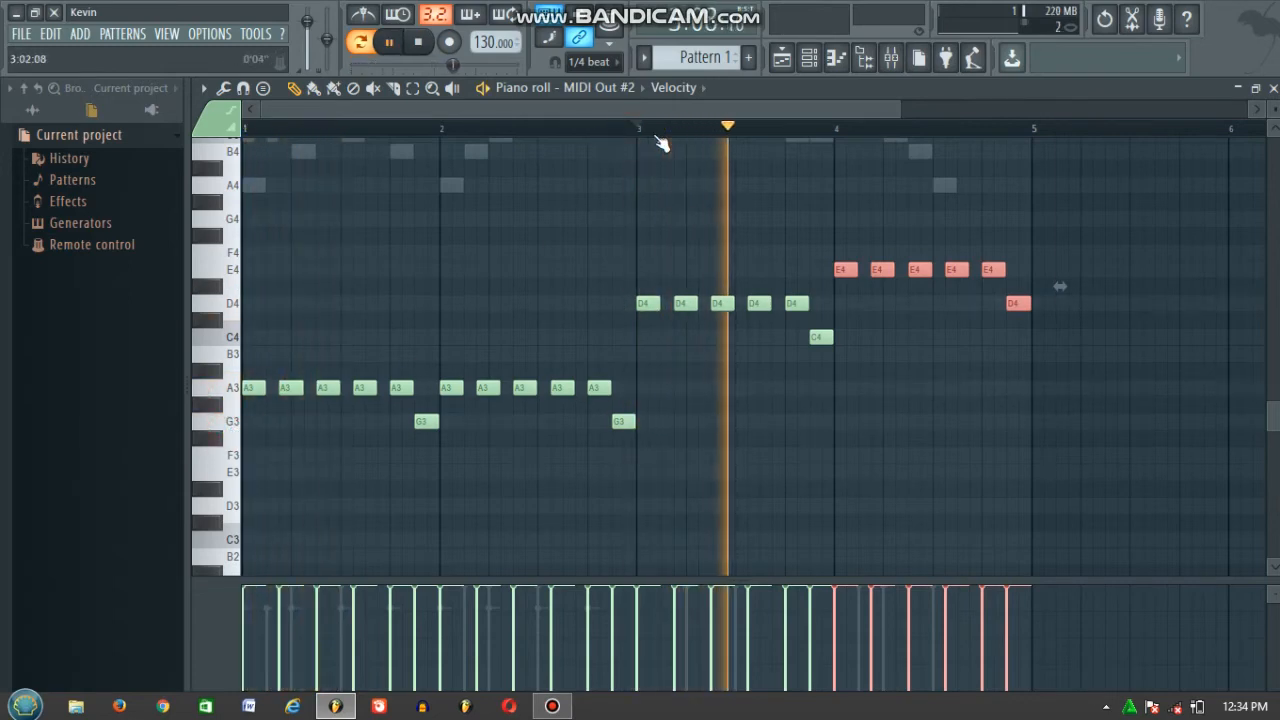
key("space")
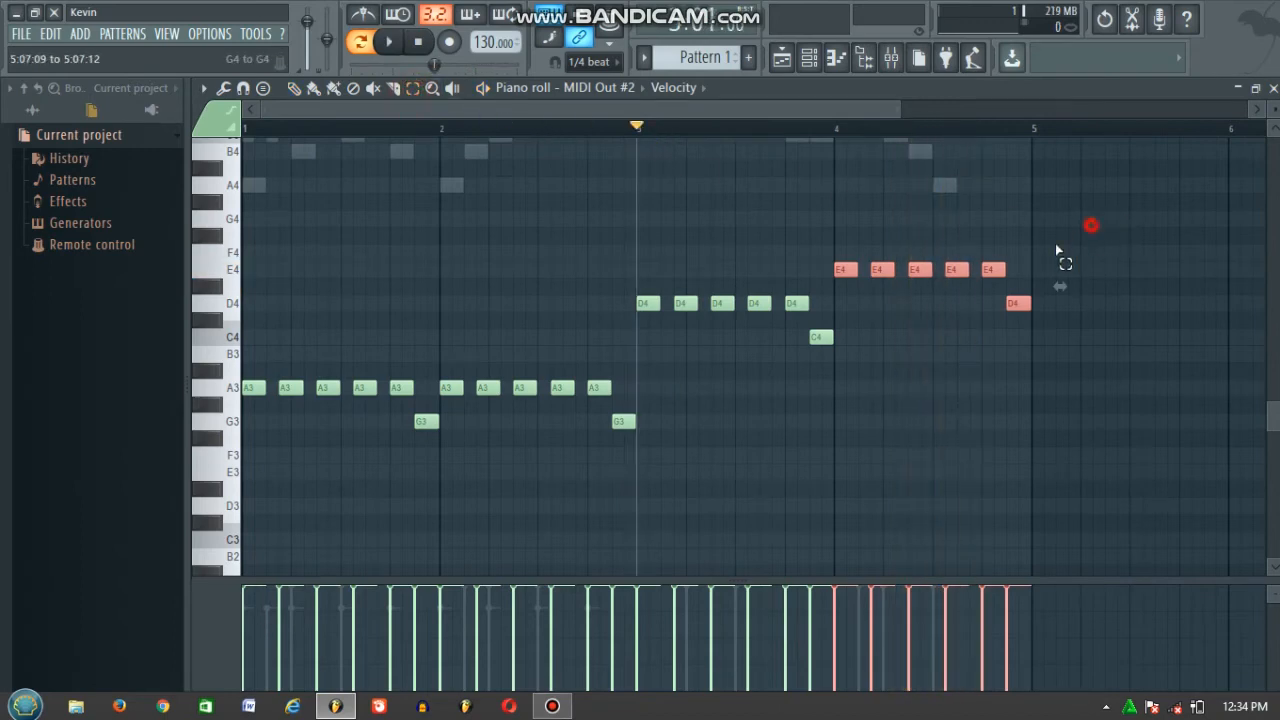
Lower bar 4's last three bass notes to G3, G3 and F3, and replace its third E4 with G3
left_click_drag(1073, 240, 955, 325)
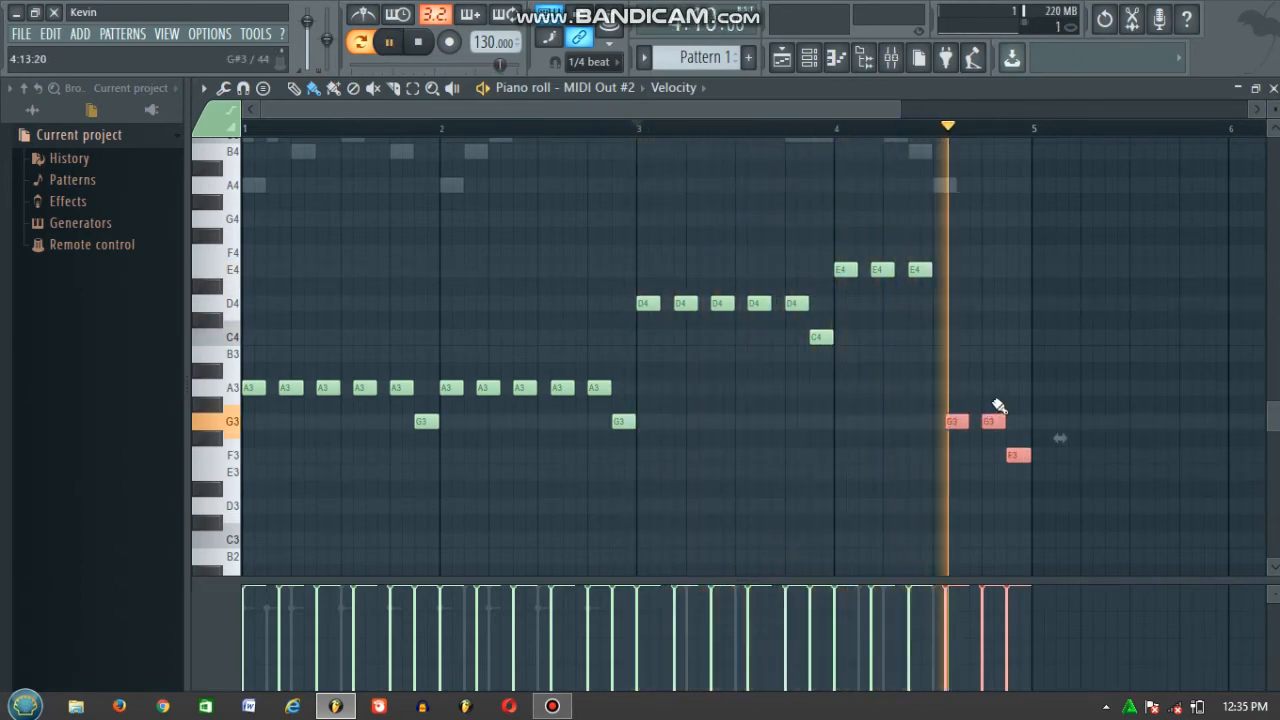
key("space")
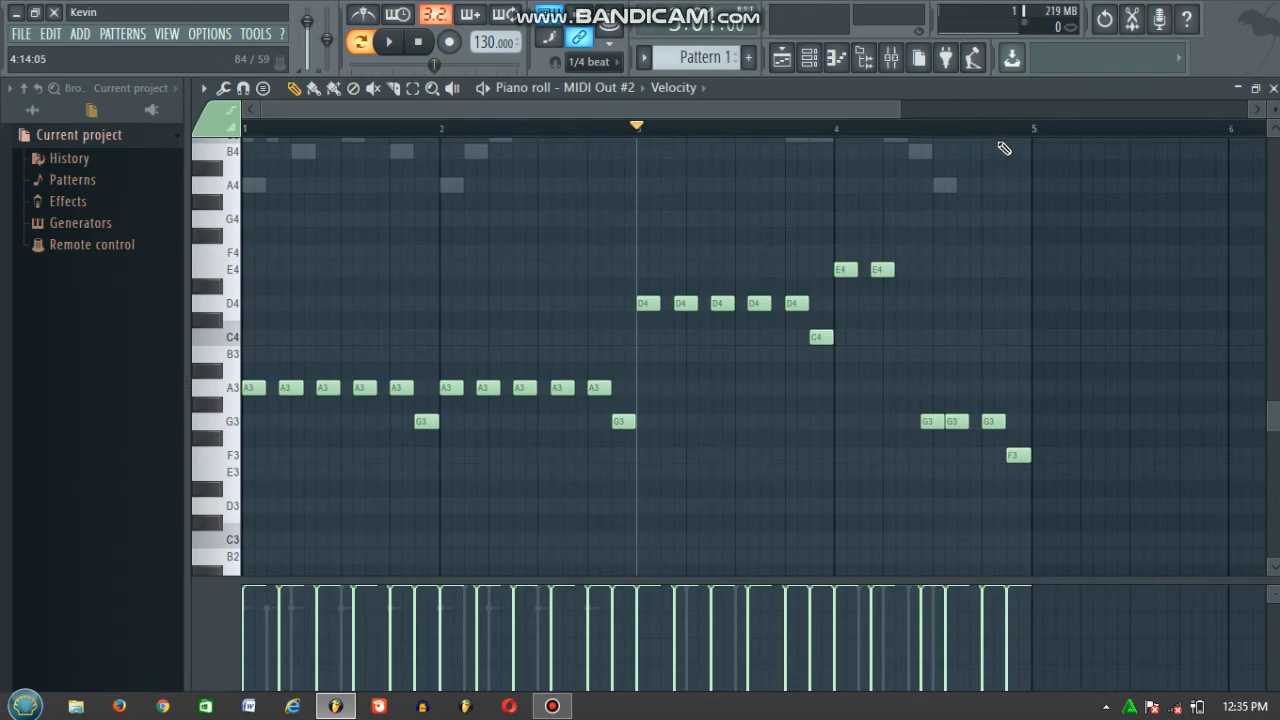
Replace bar 4's first two G3 bass notes with E4 on steps 7 and 10, checking the timing by playback
scroll(1002, 145, "up", 4, "ctrl")
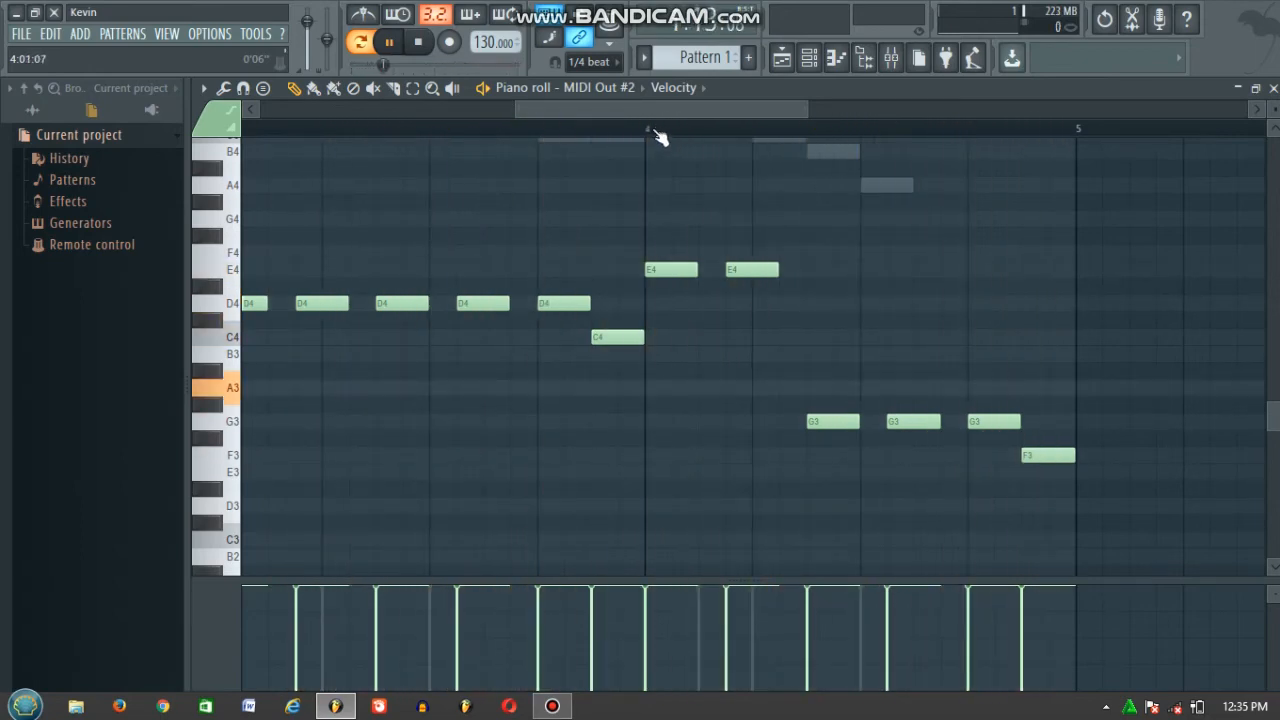
key("space")
key("space")
key("space")
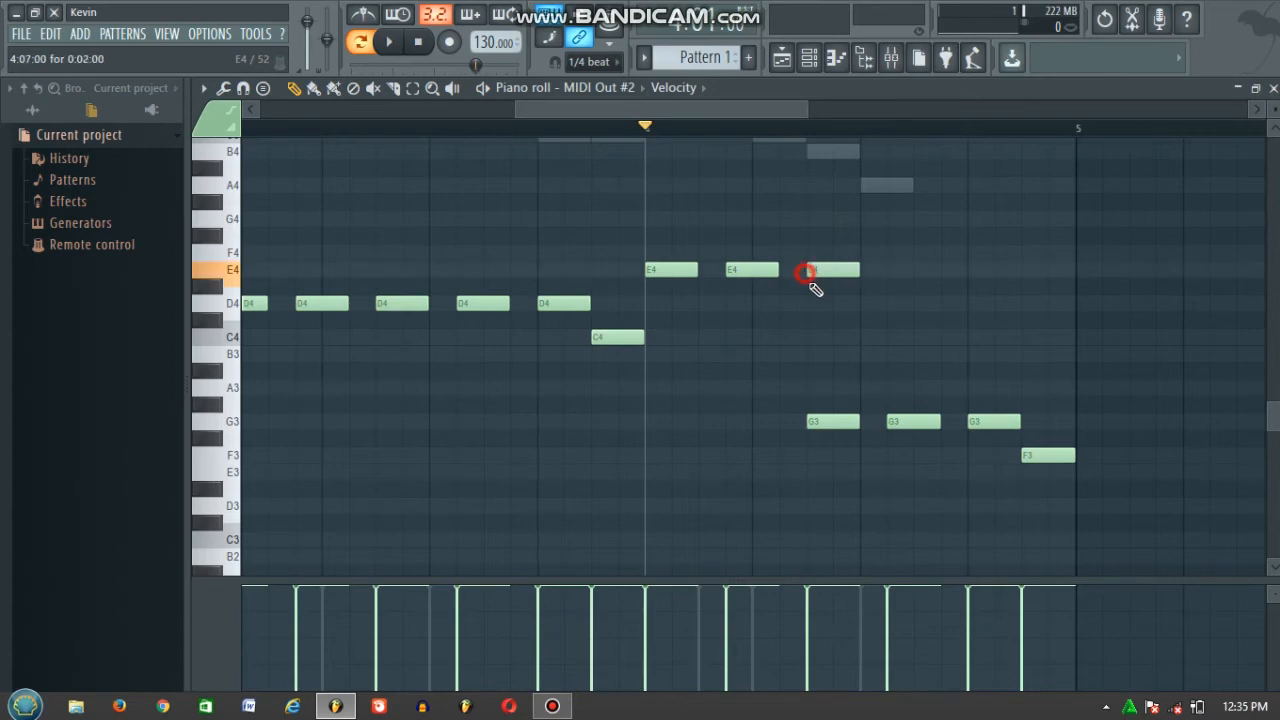
key("space")
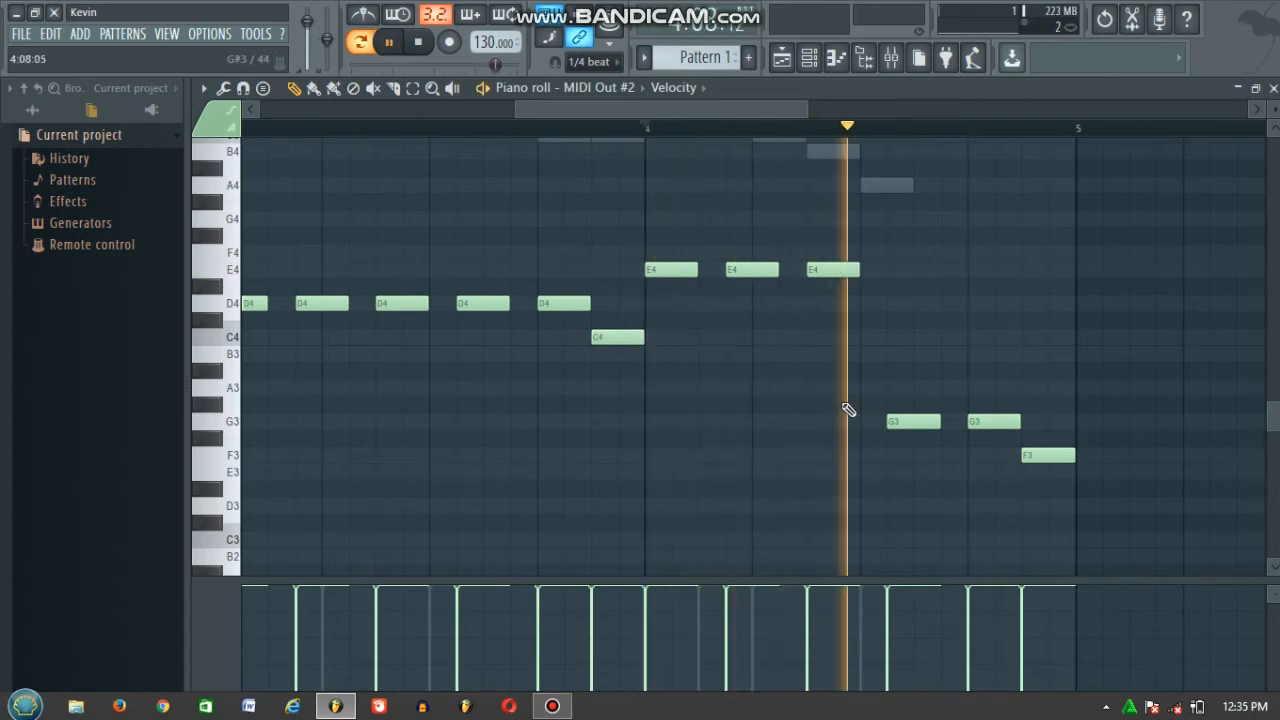
key("space")
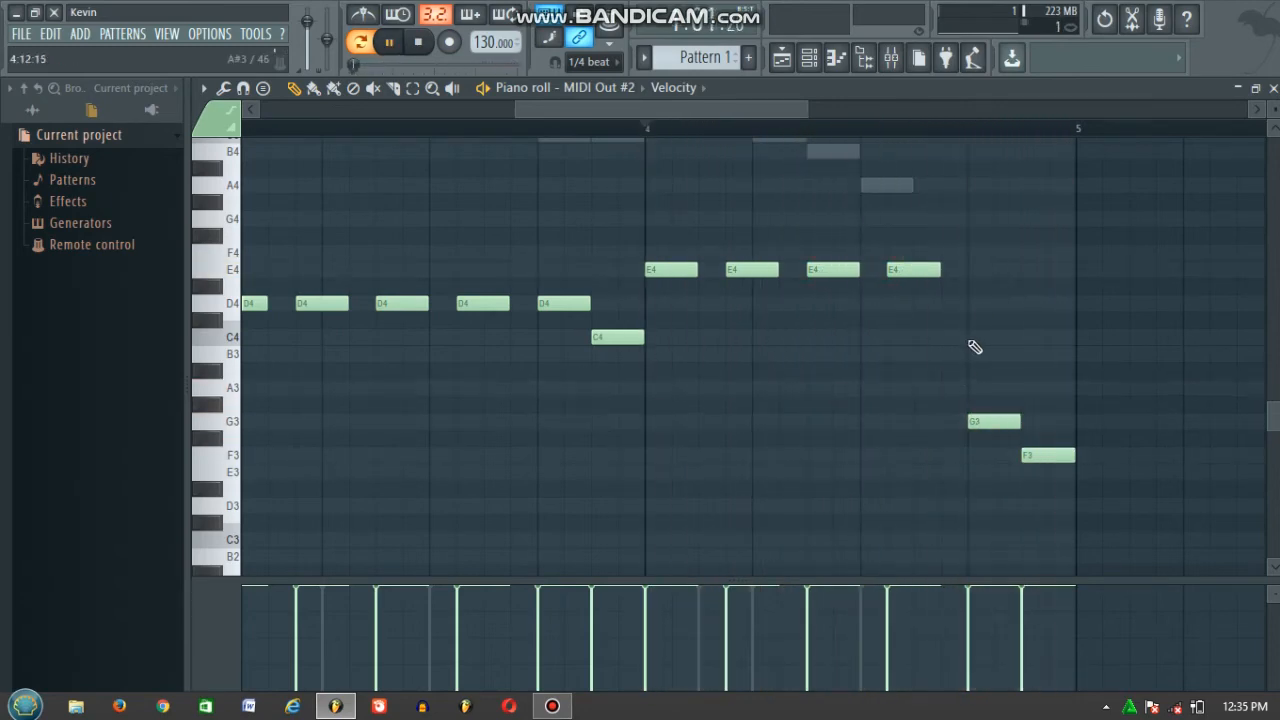
Show the channel rack and play the whole four-bar pattern to review all channels together, then stop
scroll(960, 135, "down", 5)
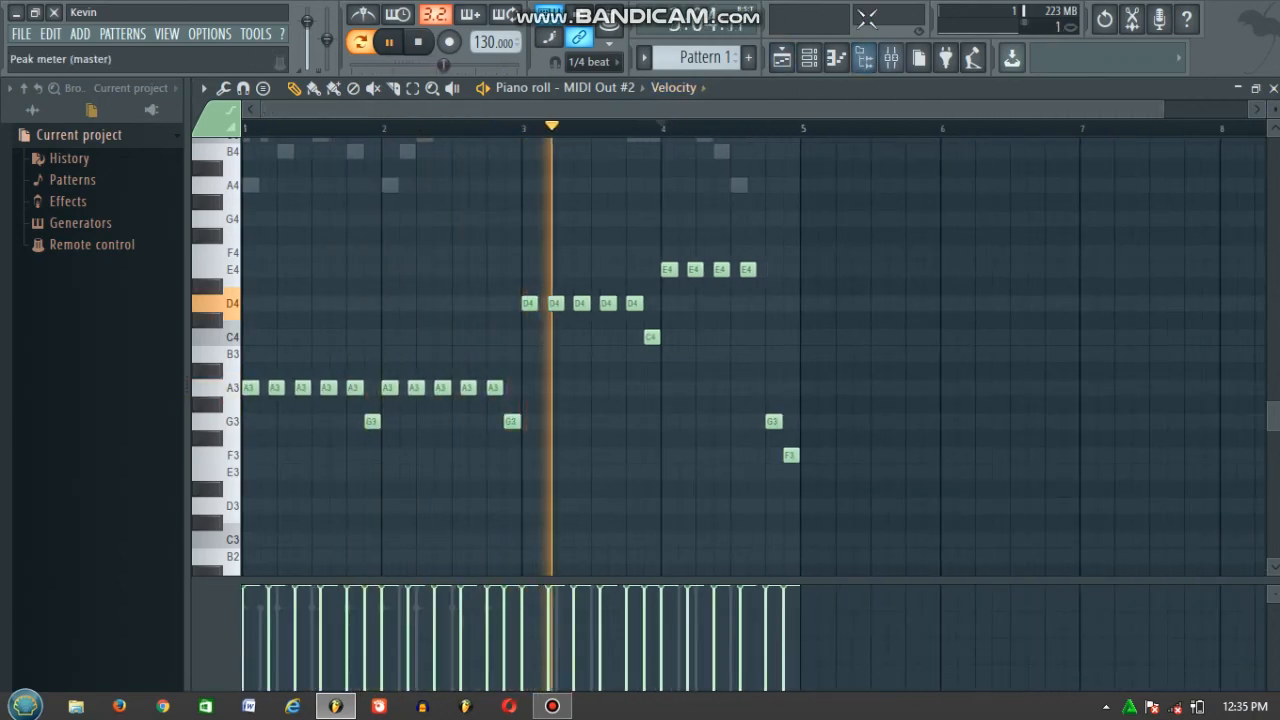
left_click(809, 58)
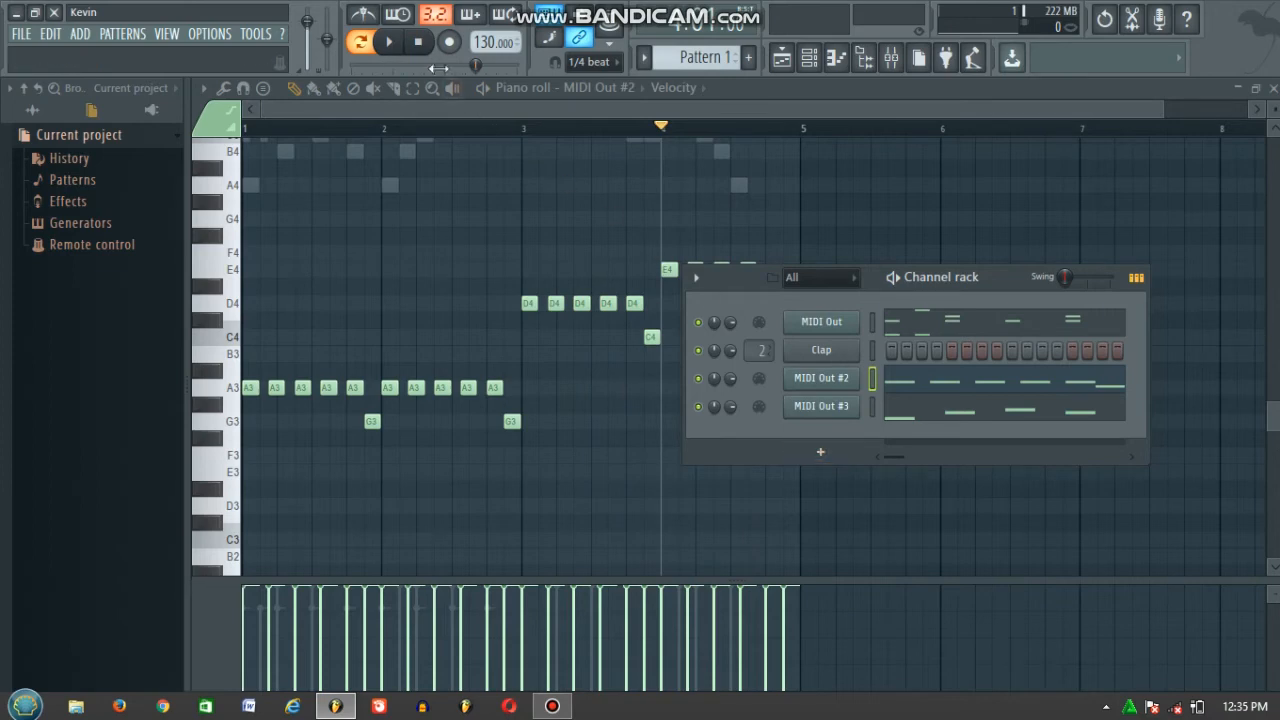
left_click(392, 45)
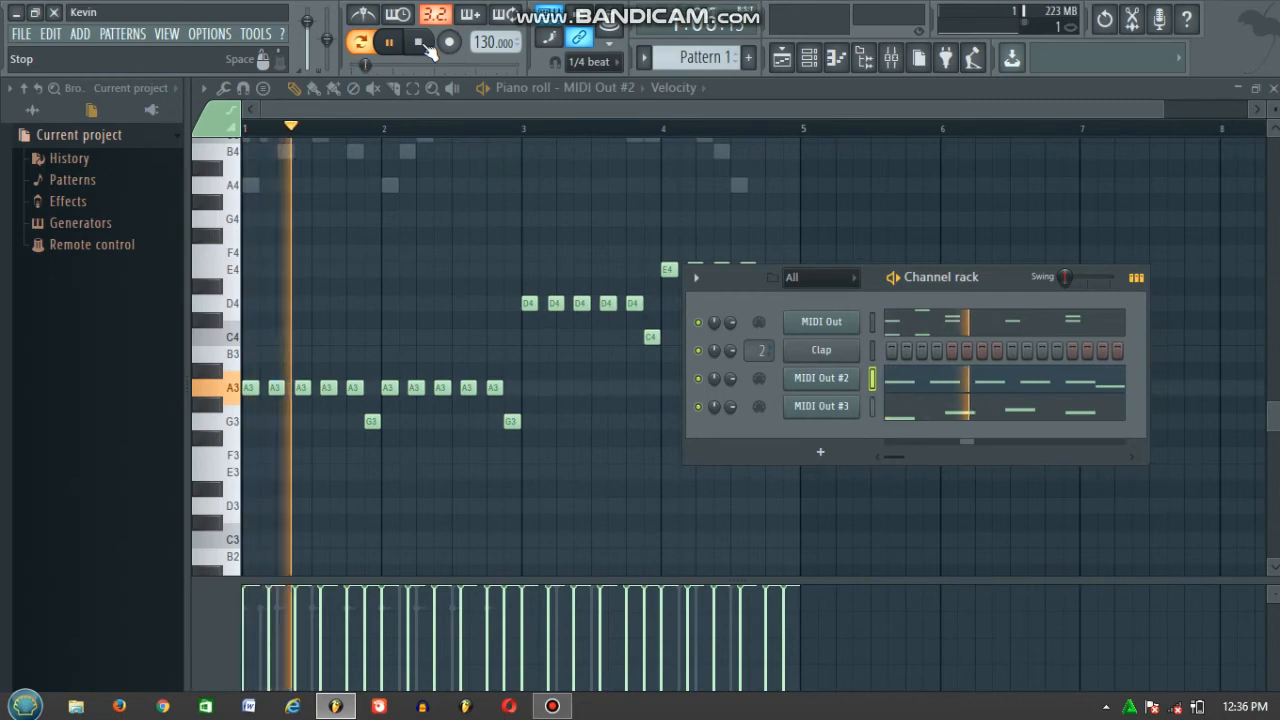
left_click(427, 51)
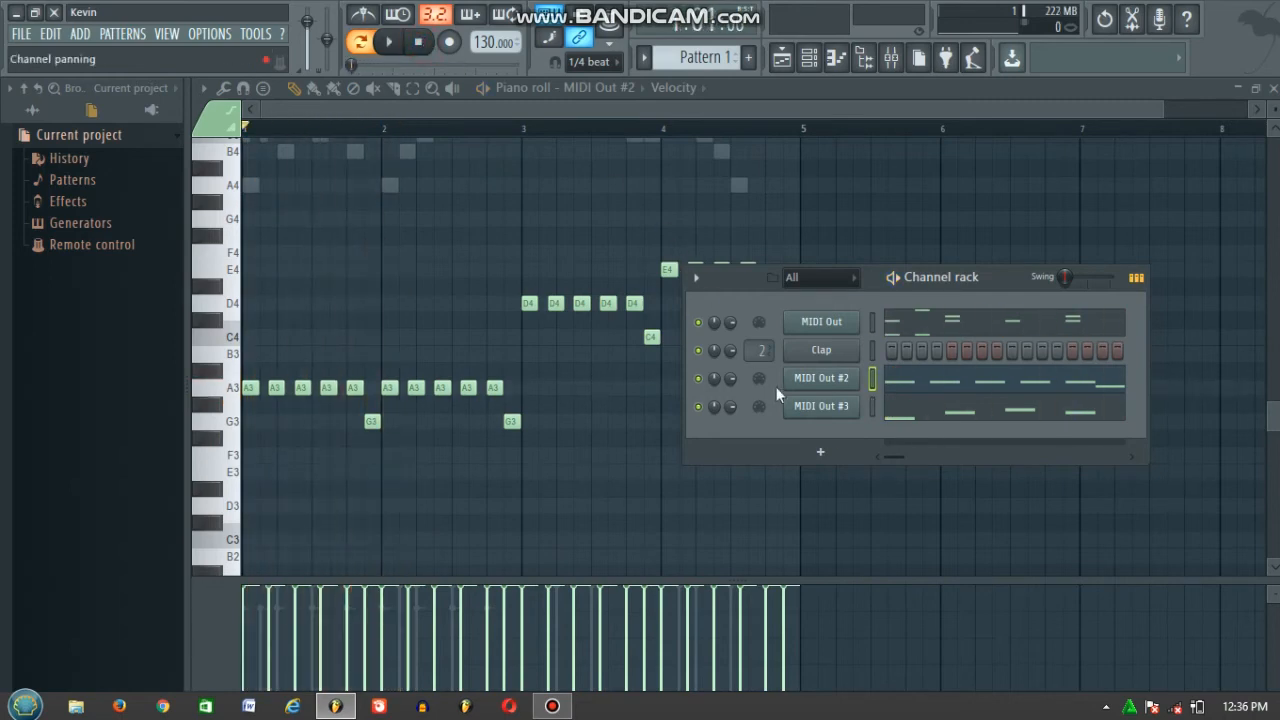
Add another MIDI Out instrument on MIDI channel 13 with the Marimba patch, then close its settings
left_click(826, 455)
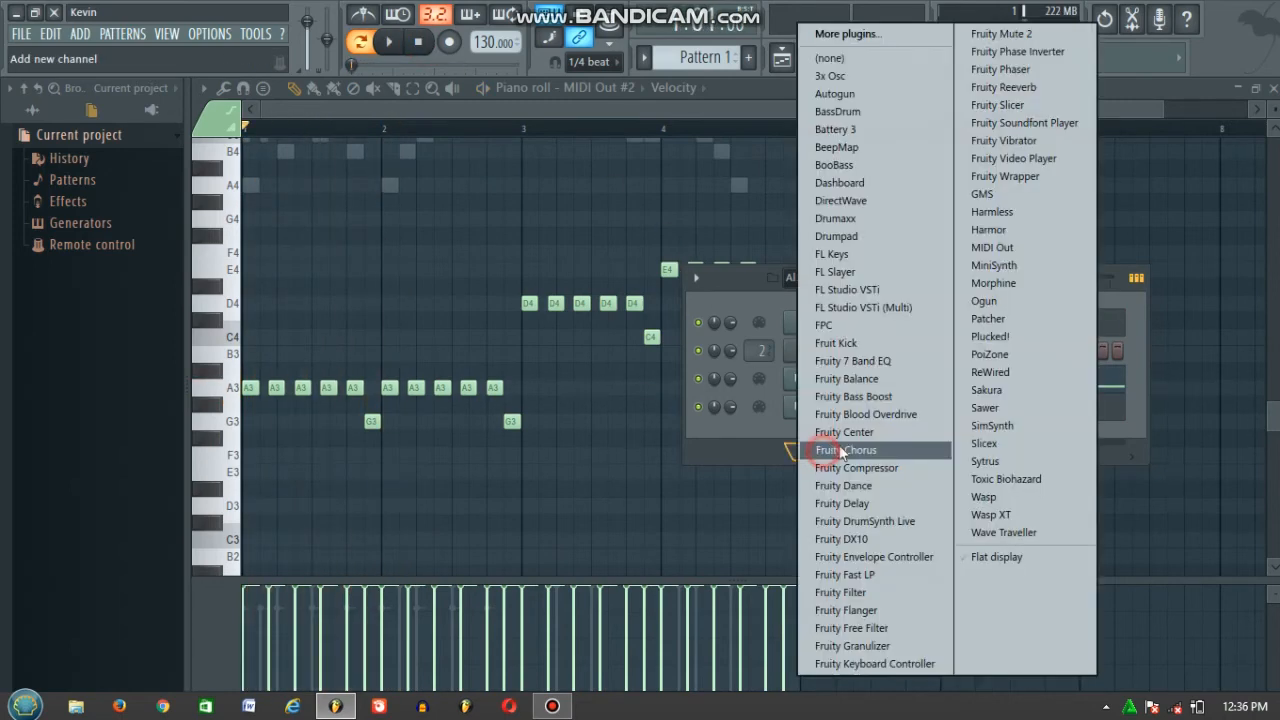
left_click(1016, 252)
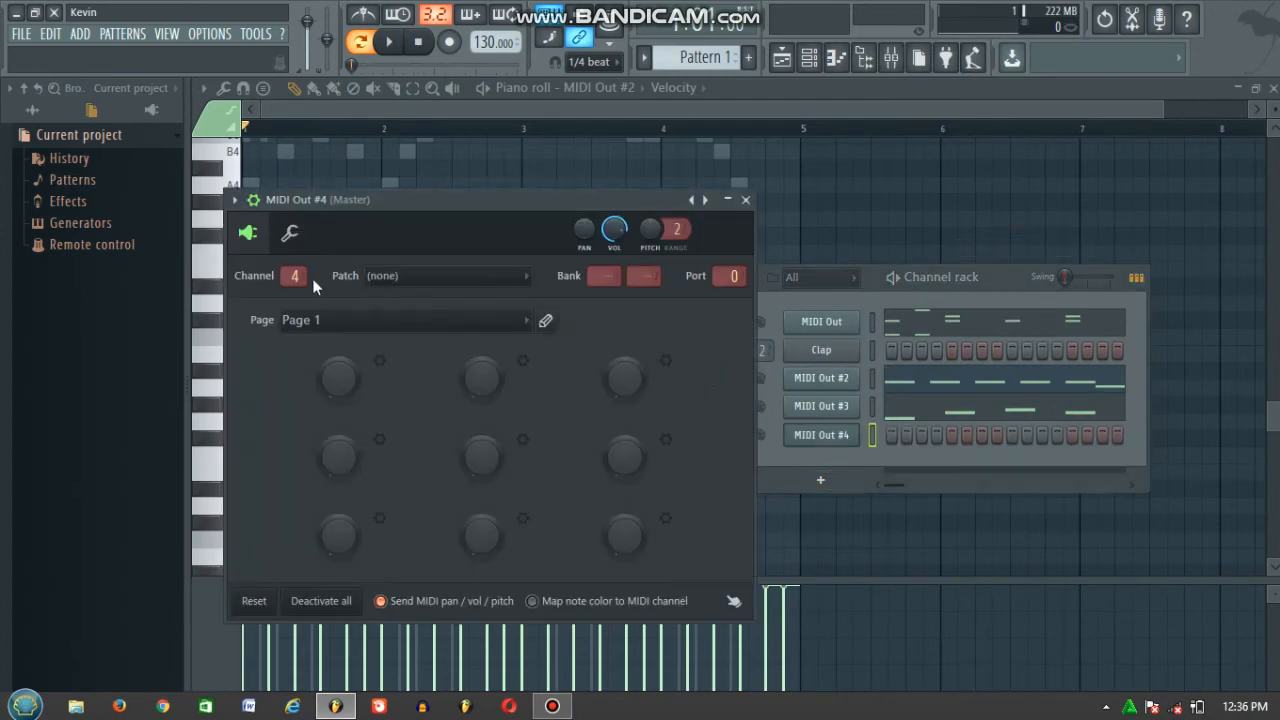
left_click(390, 277)
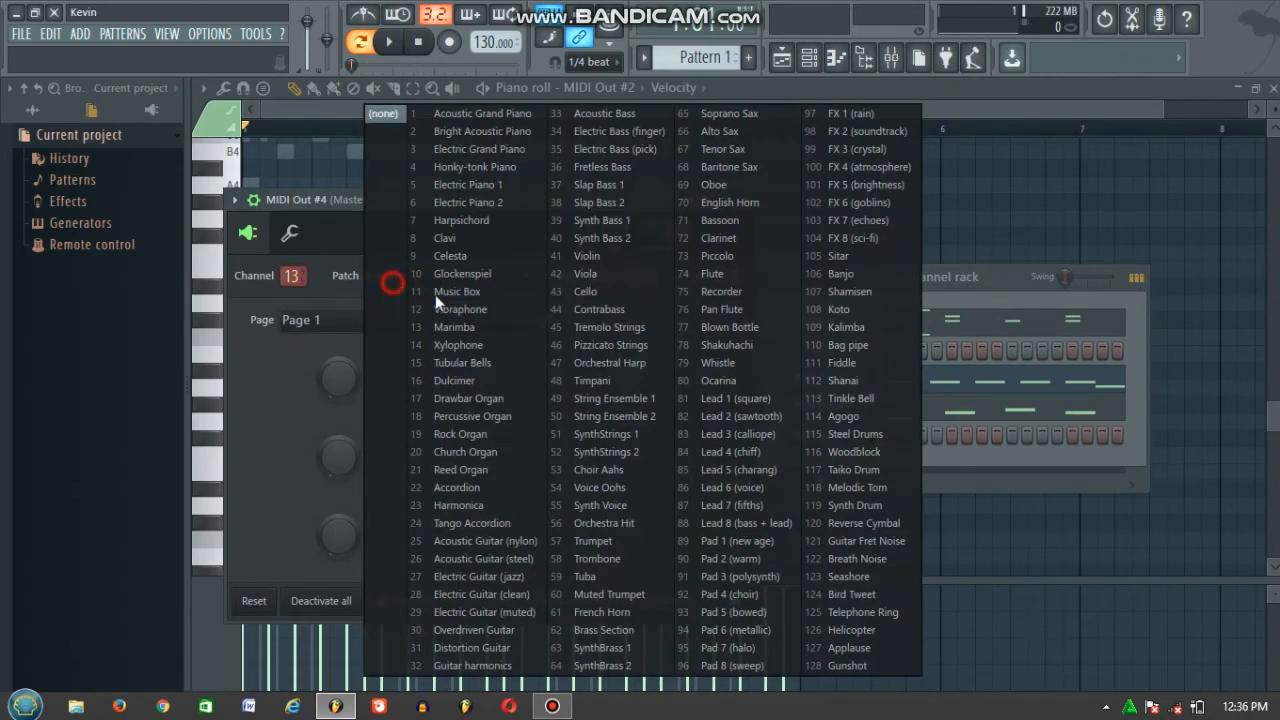
left_click(467, 328)
left_click(289, 232)
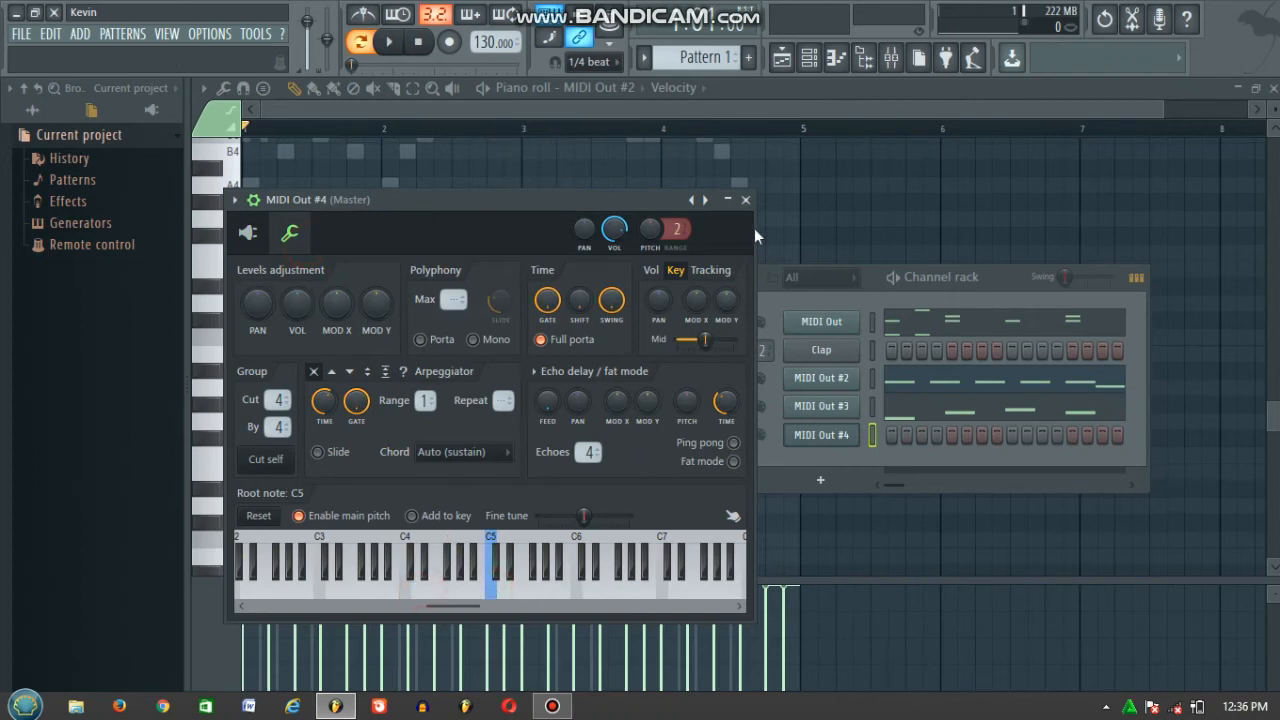
left_click(745, 200)
Open the MIDI Out #4 piano roll and preview its keys to find the A5 range
right_click(831, 434)
left_click(885, 438)
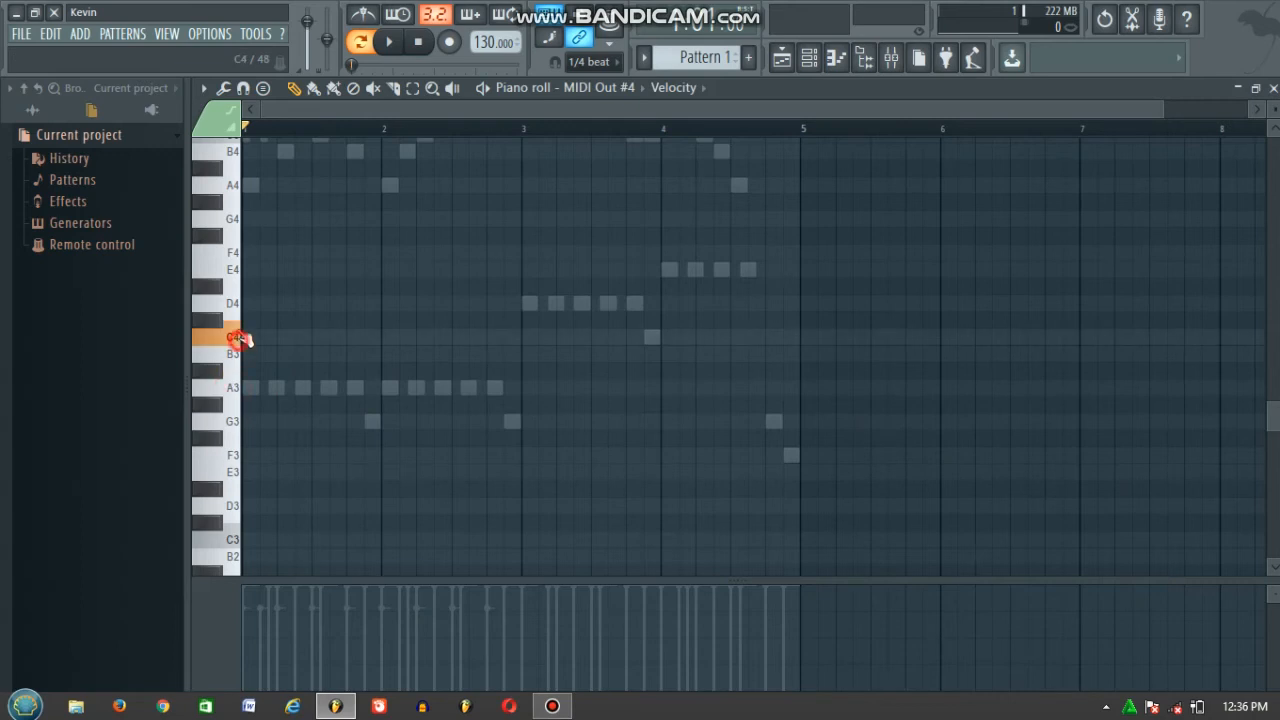
scroll(250, 300, "up", 5)
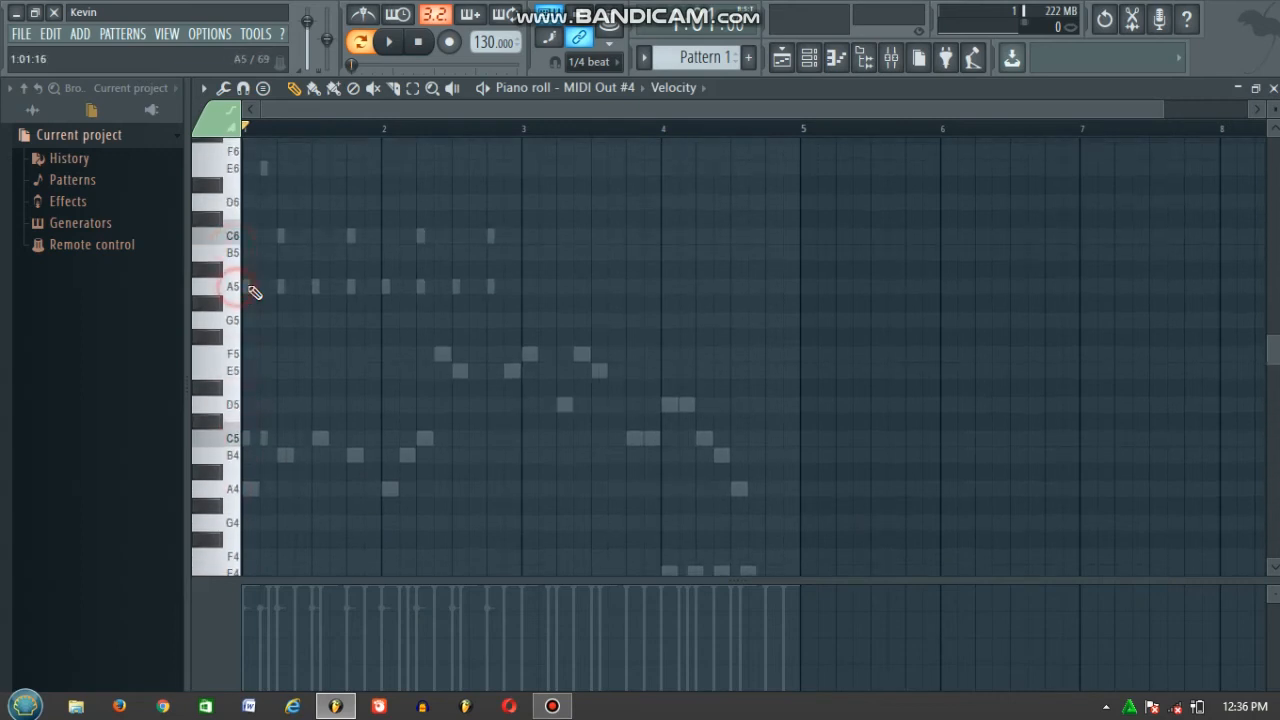
scroll(352, 107, "up", 3)
Place A5, C6 and E6 chords on steps 3 and 7 of bar 1, checking them by playback
left_click_drag(352, 107, 315, 108)
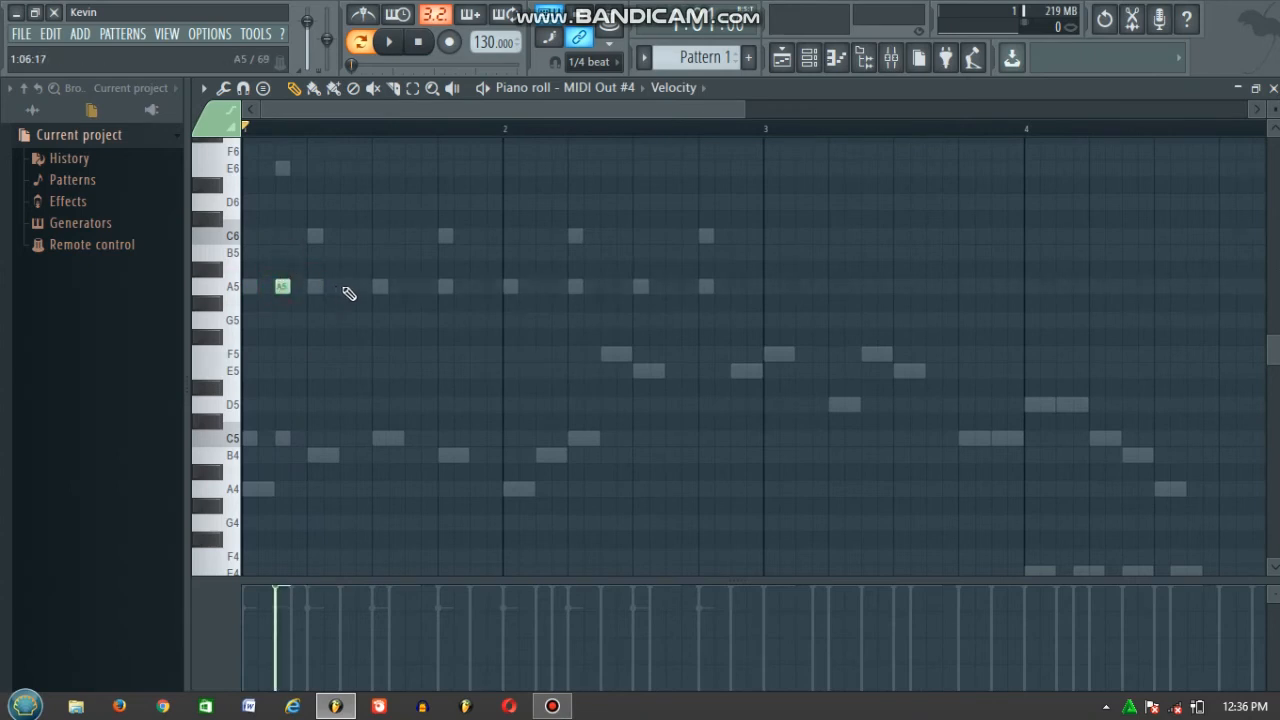
left_click(282, 237)
left_click_drag(284, 205, 276, 182)
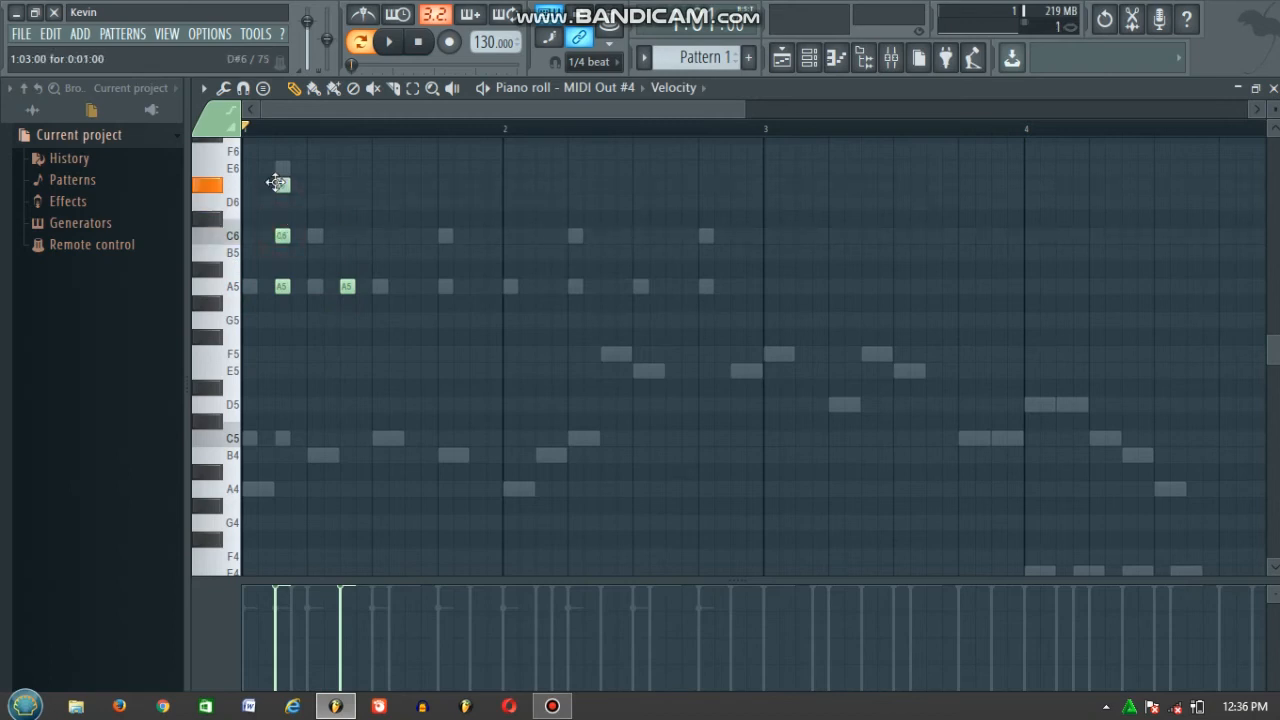
left_click(283, 175)
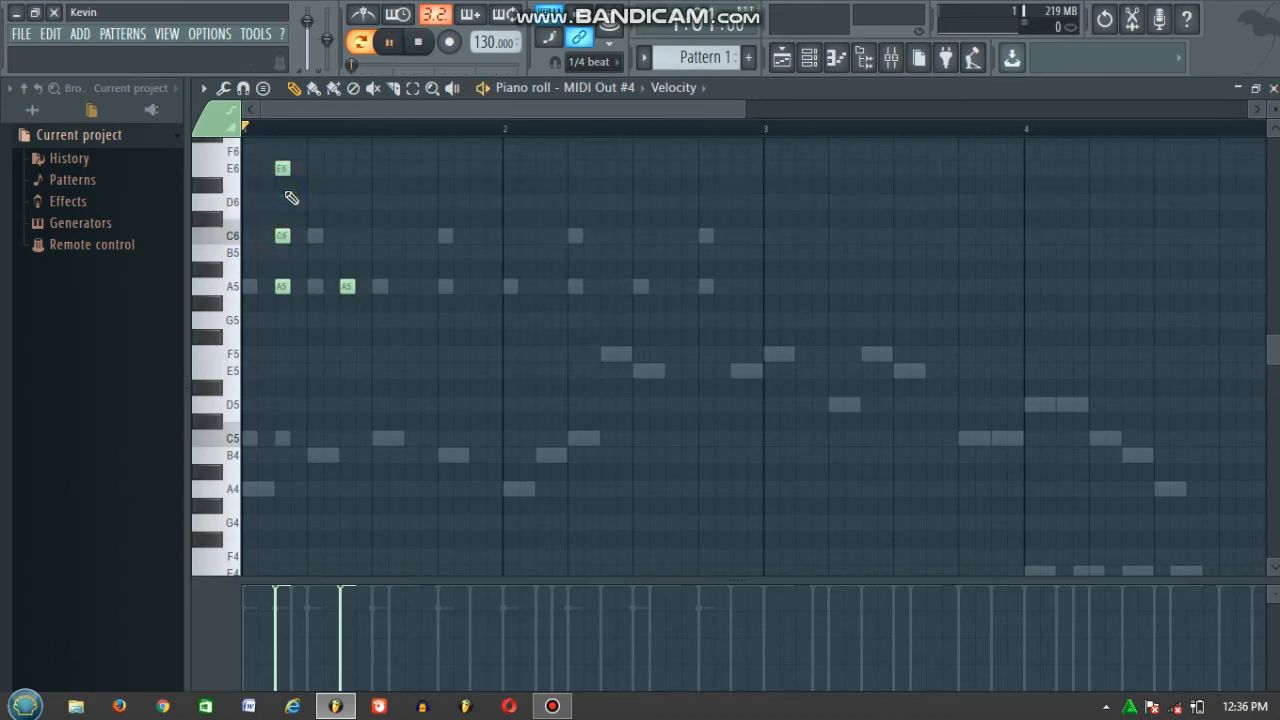
key("space")
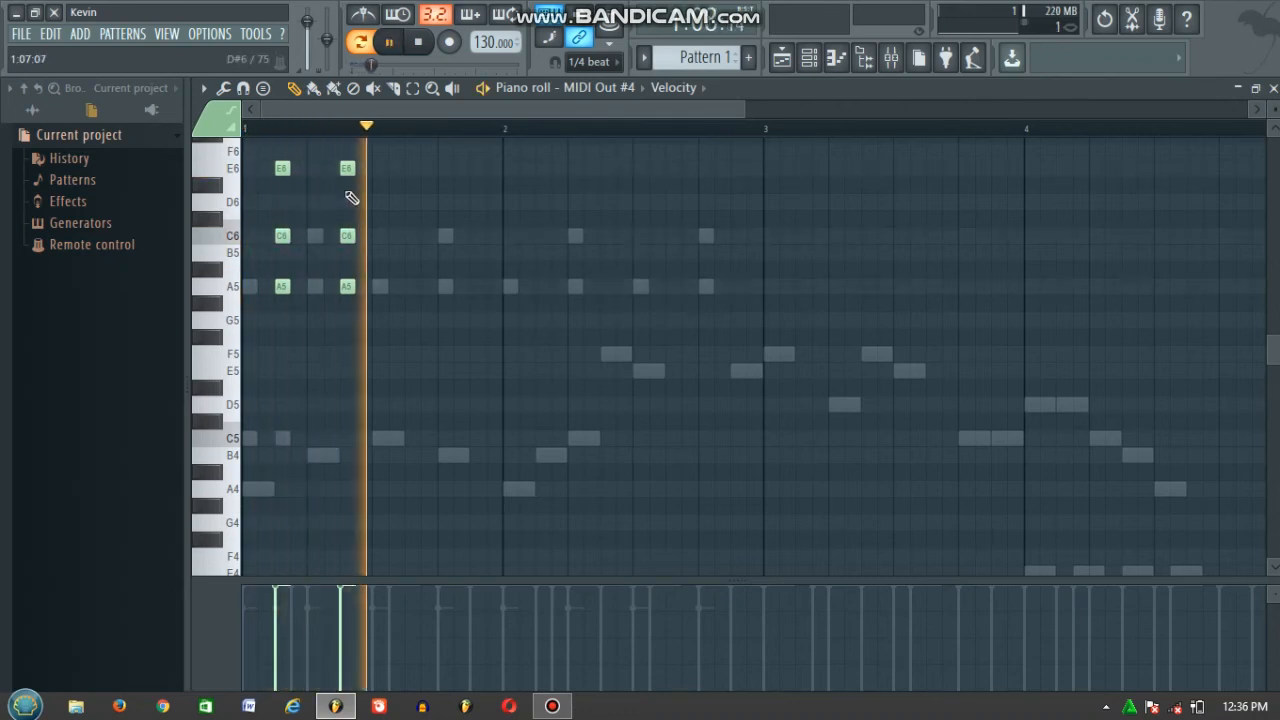
key("space")
key("space")
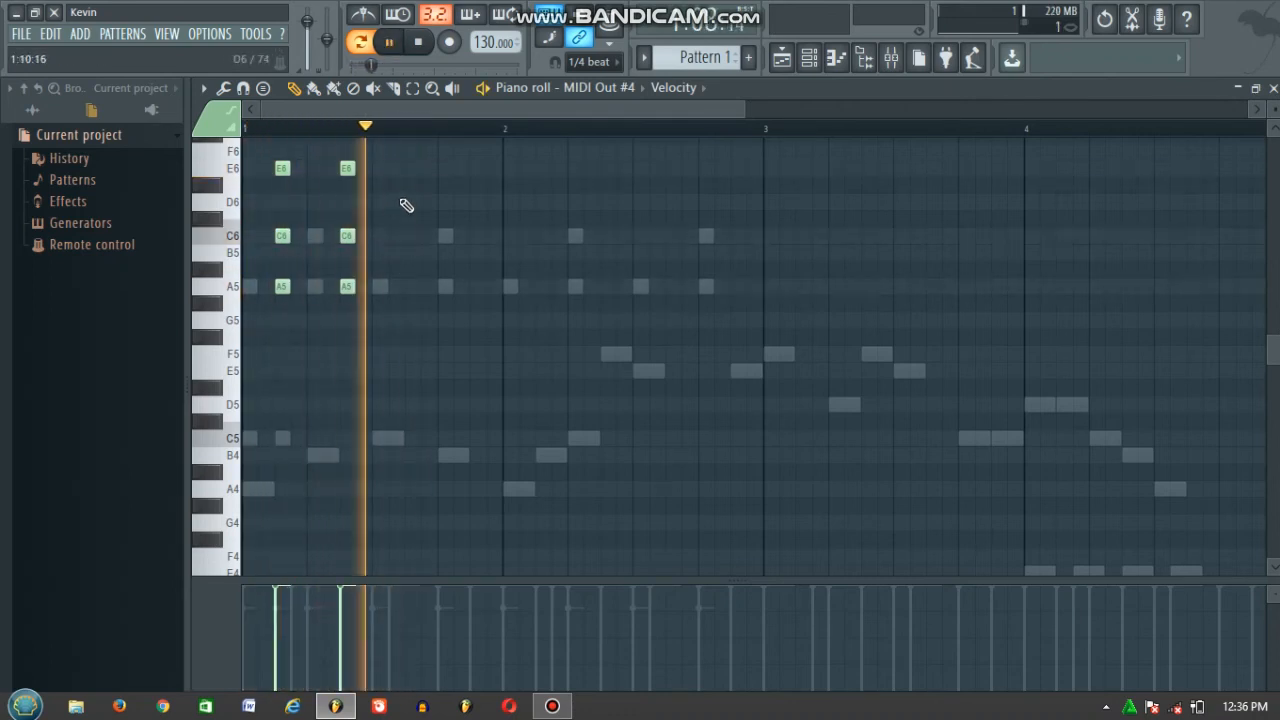
Place A5, C6 and E6 chords on steps 11 and 15 of bar 1, checking them by playback
key("space")
left_click(402, 171)
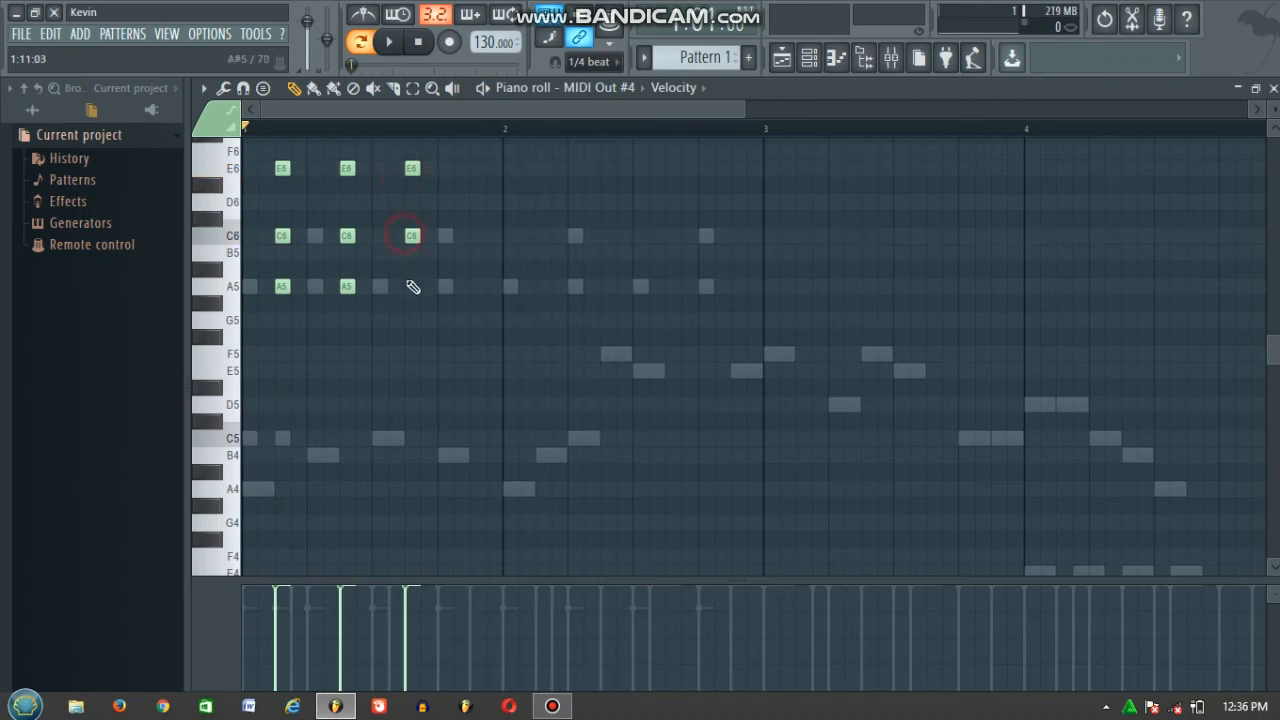
left_click(477, 287)
key("space")
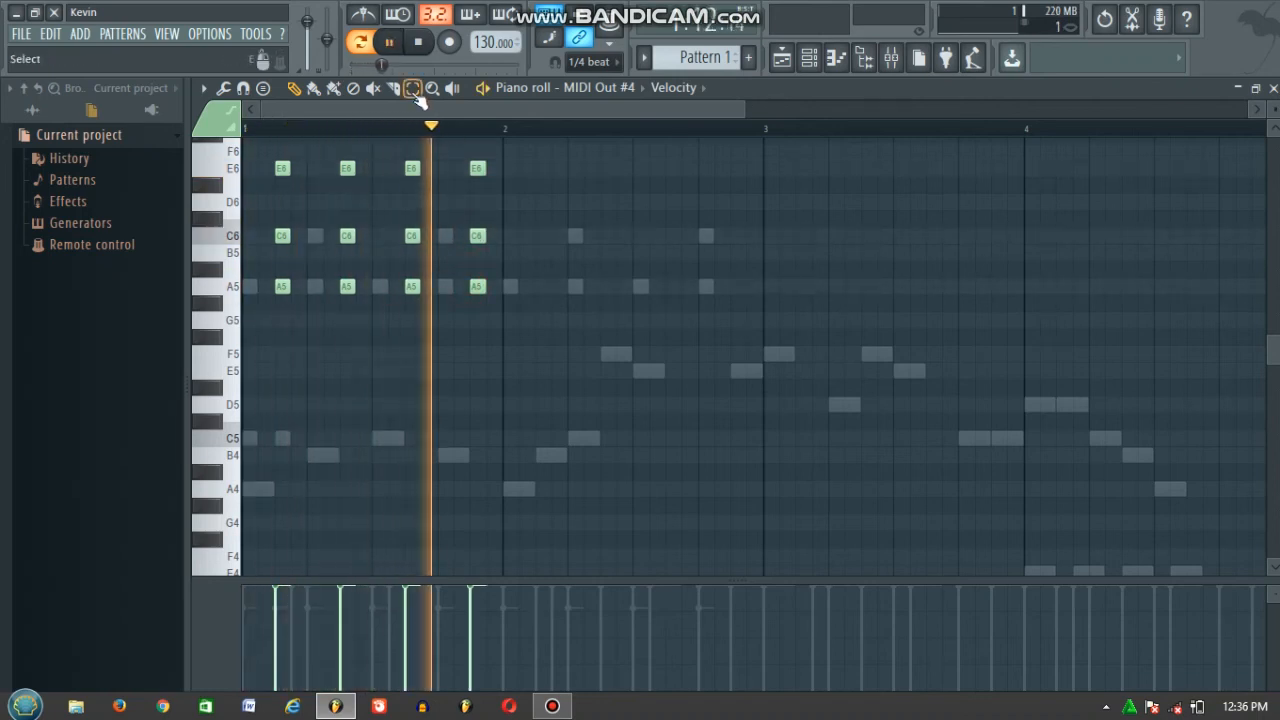
key("space")
Select all four chords of bar 1, duplicate them into bar 2 and play the pattern to check
left_click_drag(517, 146, 274, 312)
left_click(295, 90)
left_click_drag(346, 167, 607, 170)
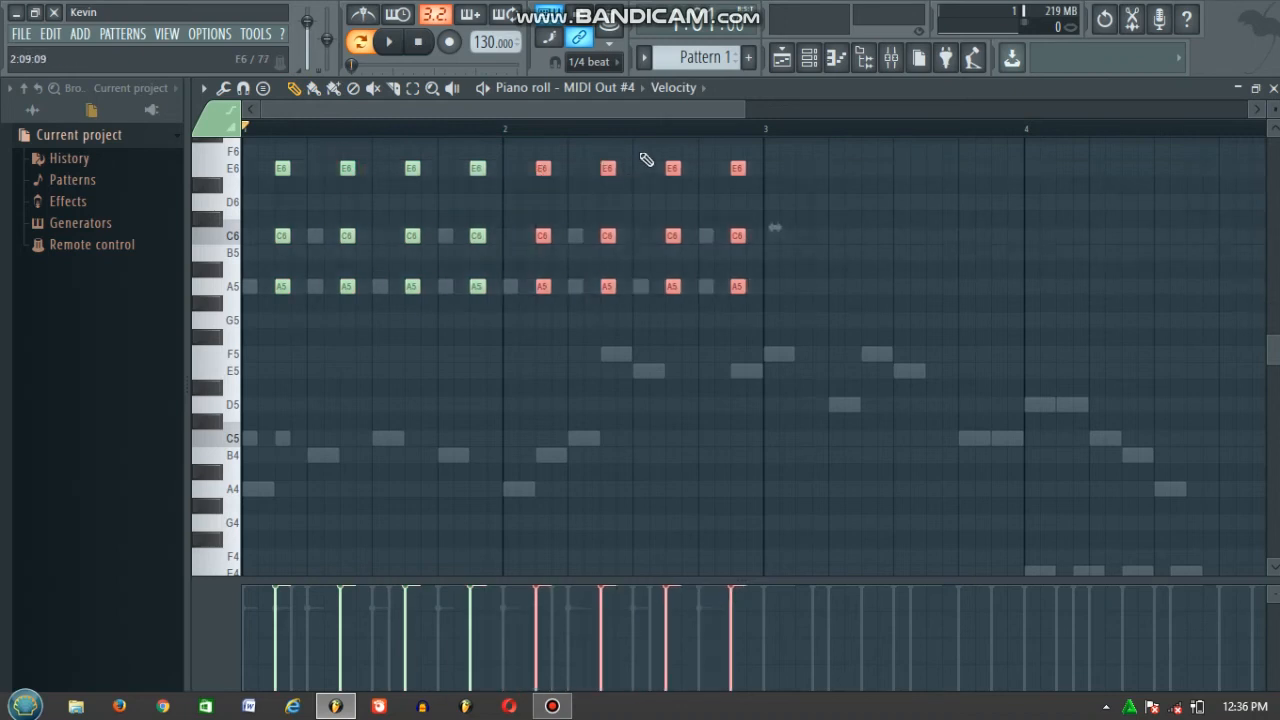
key("space")
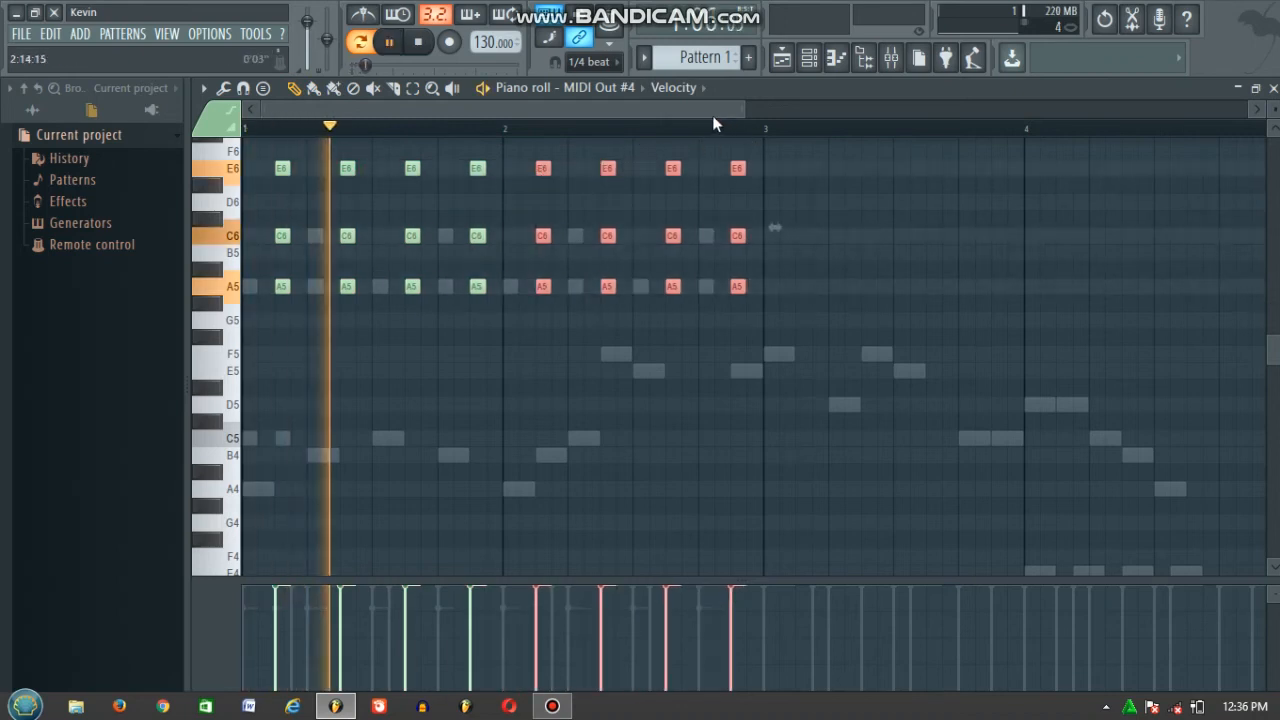
scroll(860, 208, "up", 5)
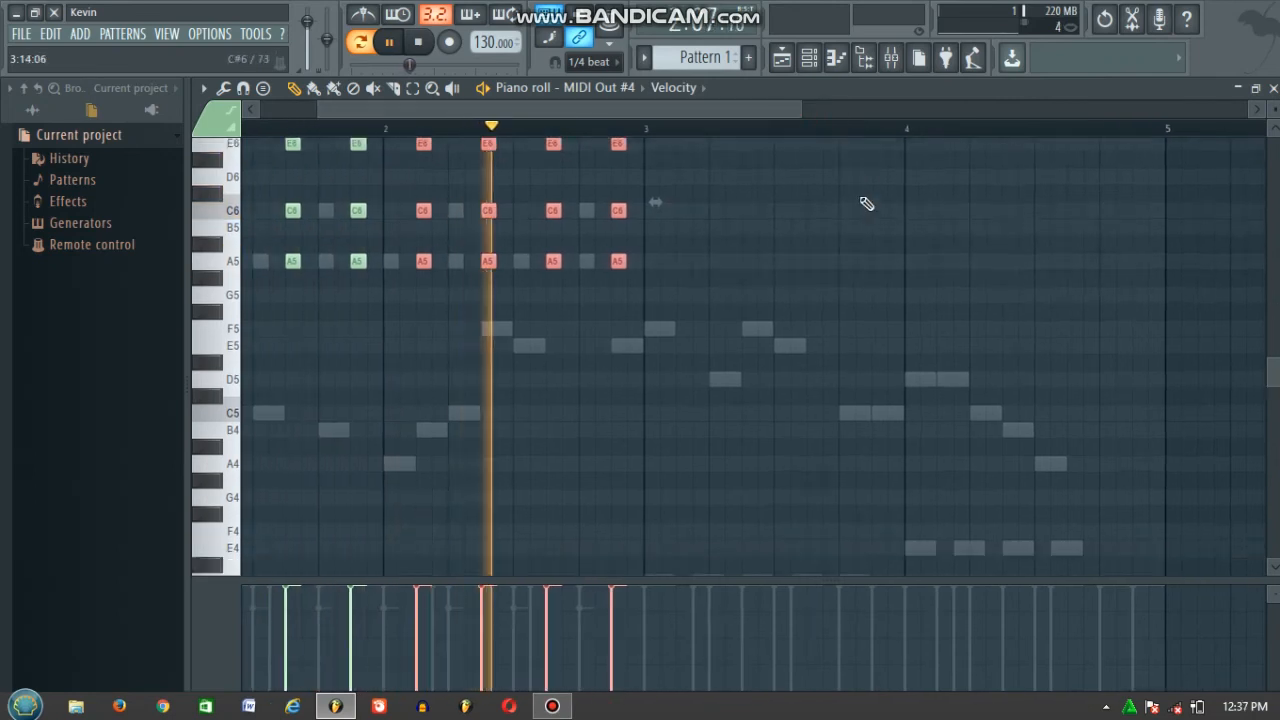
scroll(762, 134, "down", 2)
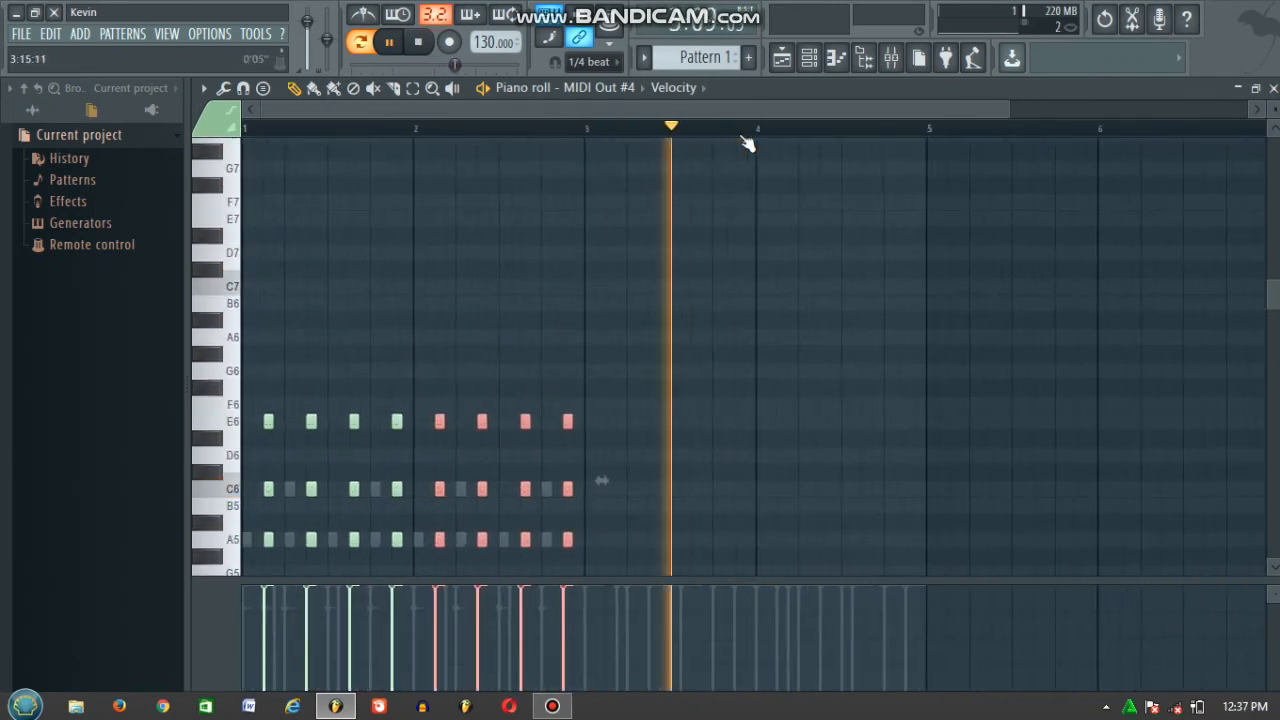
key("space")
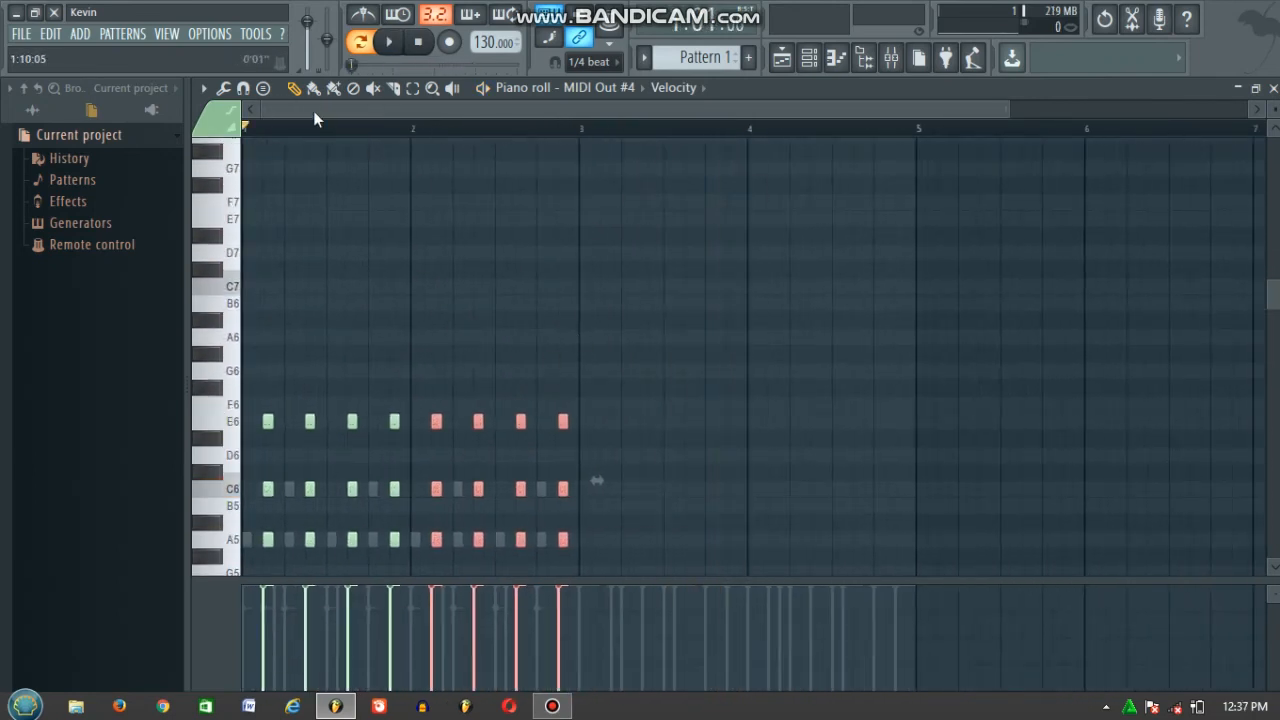
Duplicate the bar 2 chords into bar 3 and transpose the copies to D6, F6 and A6, checking by playback
key("ctrl+b")
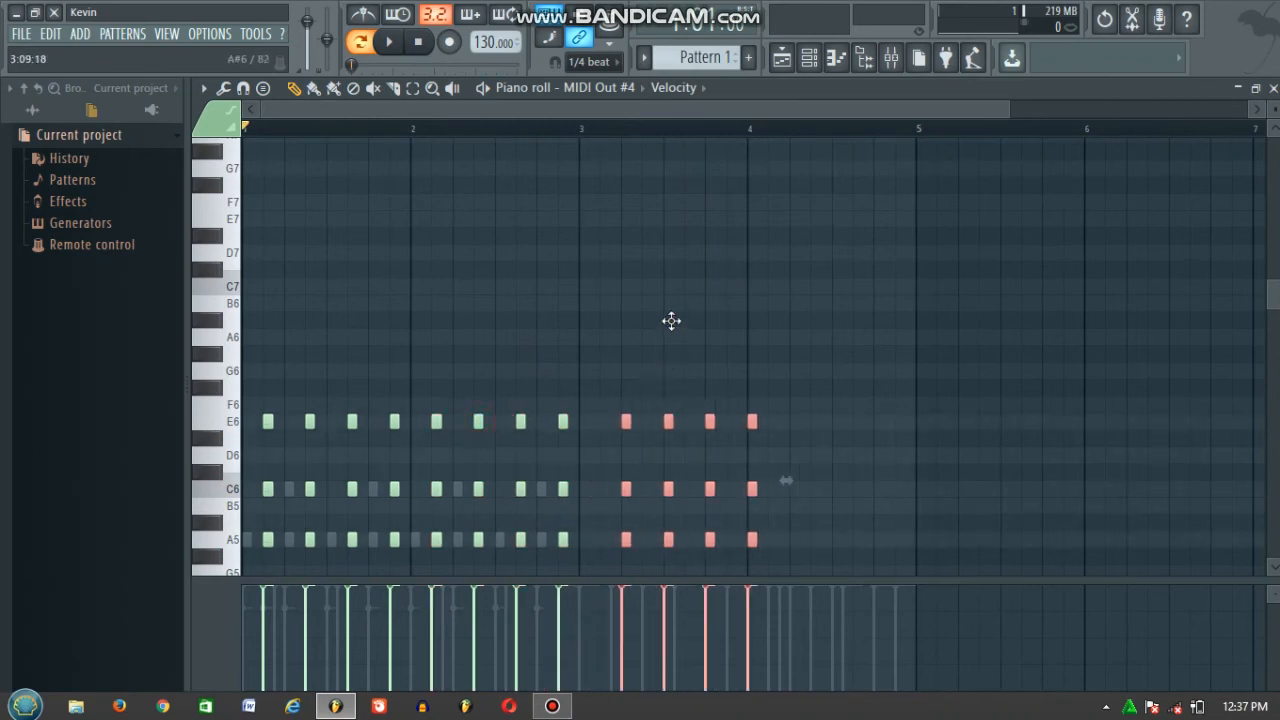
scroll(711, 141, "up", 2)
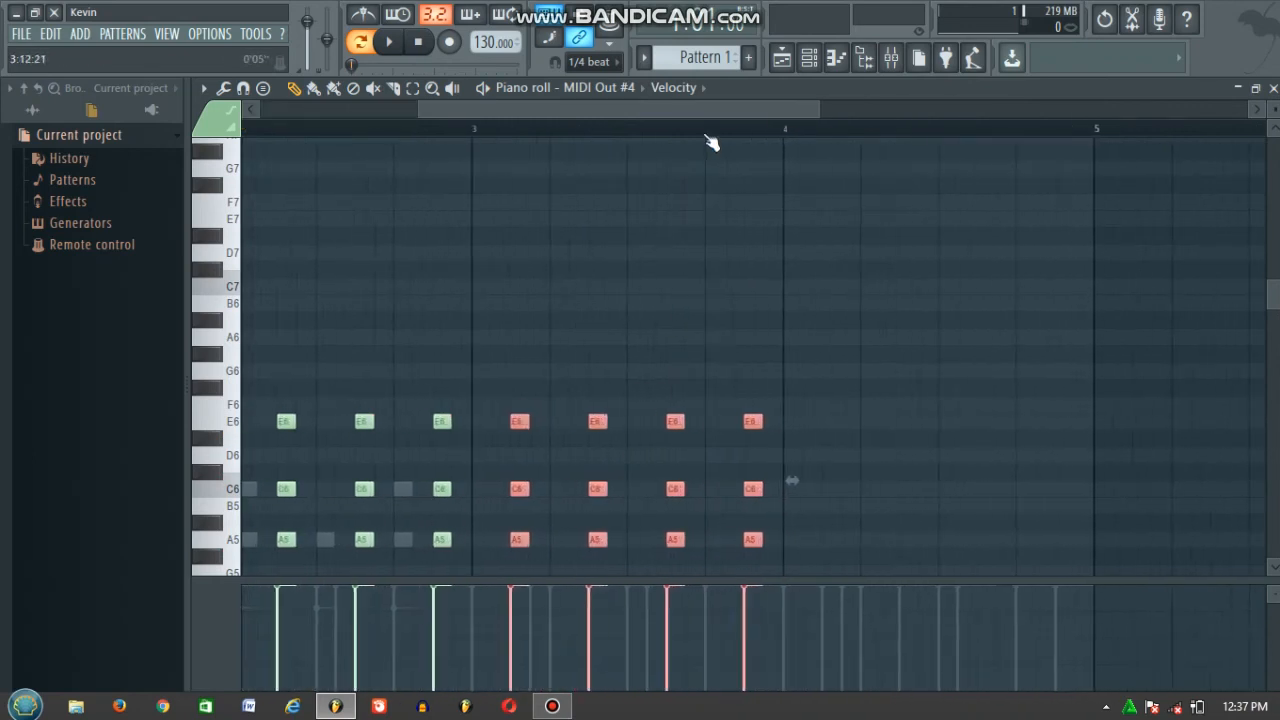
scroll(563, 302, "down", 2)
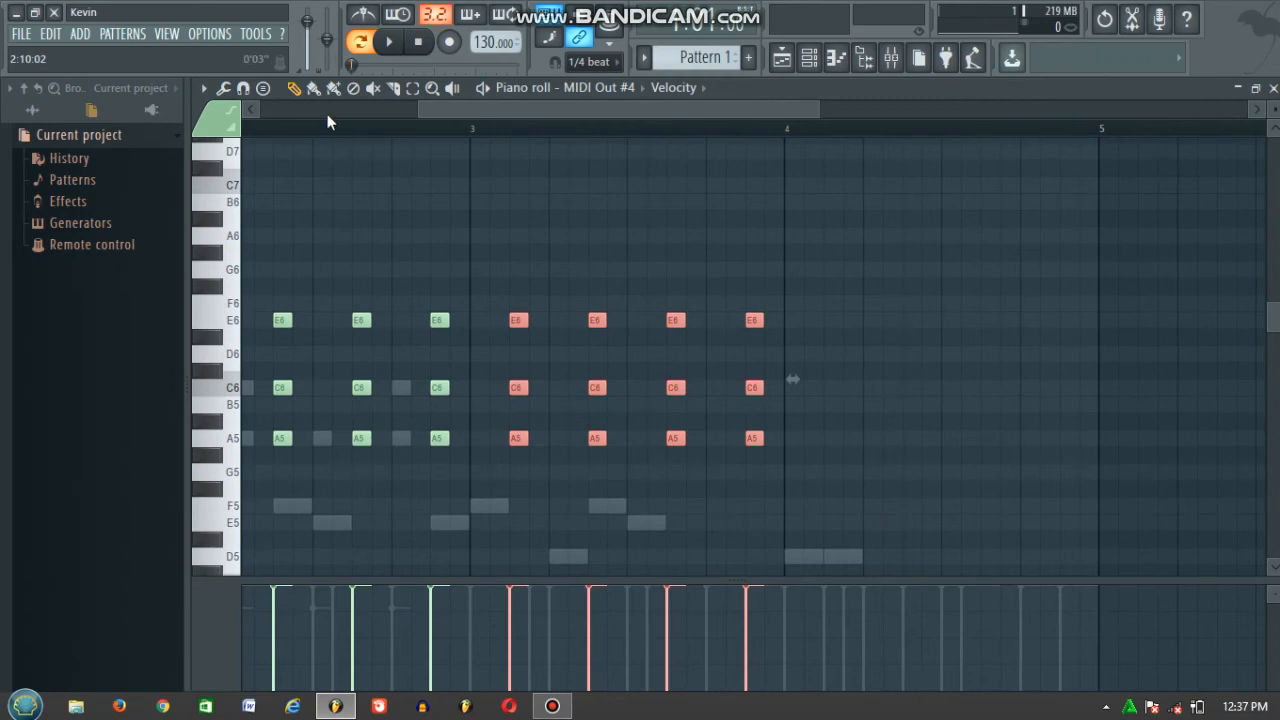
left_click(316, 90)
left_click_drag(519, 395, 518, 301)
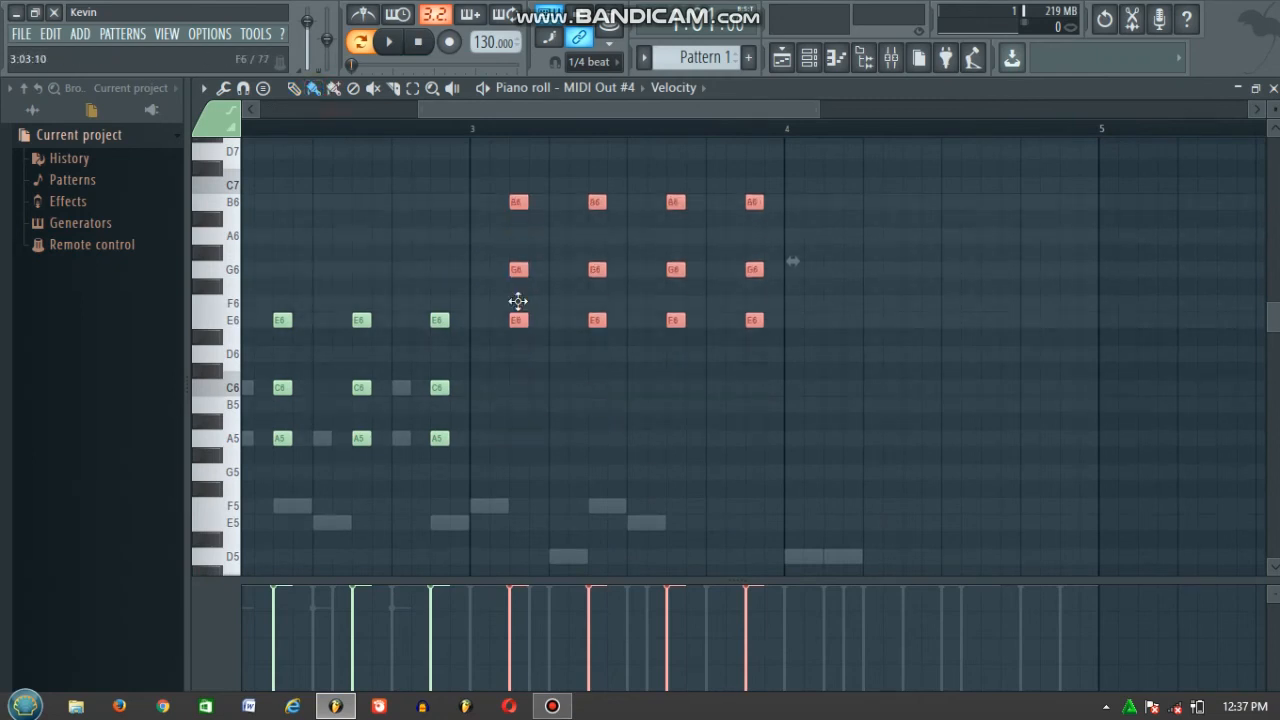
left_click_drag(518, 318, 519, 357)
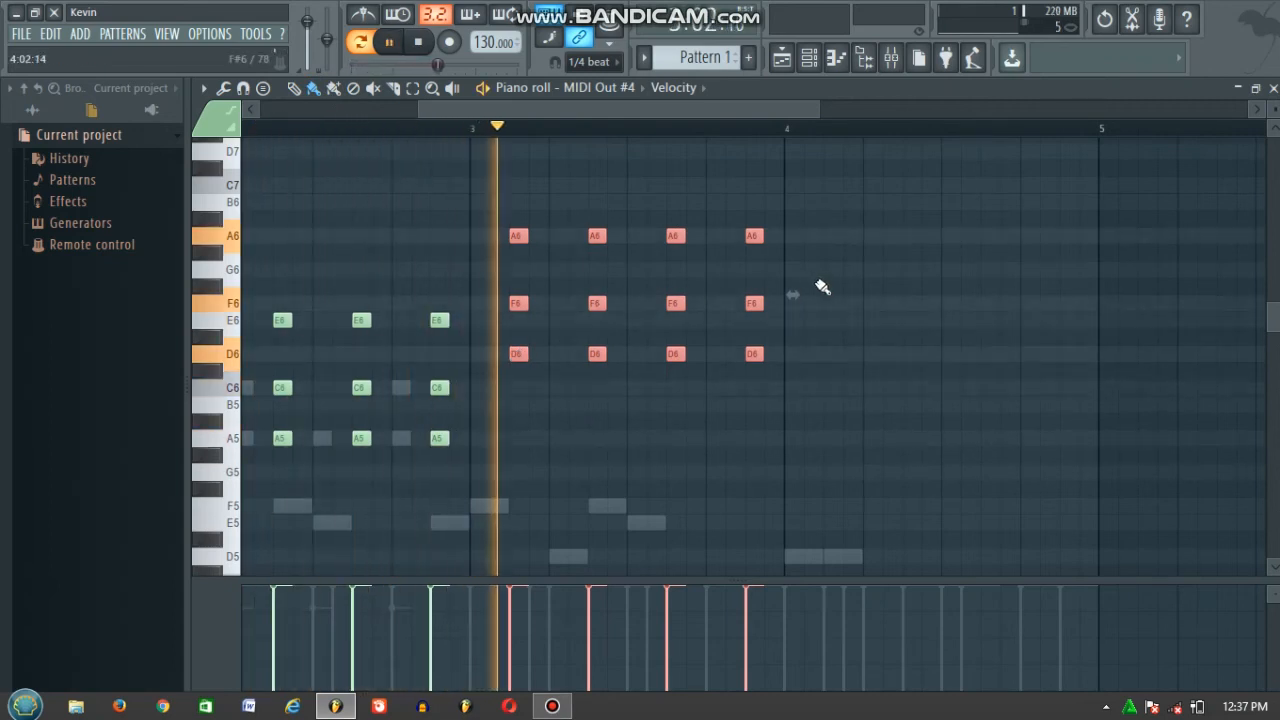
key("space")
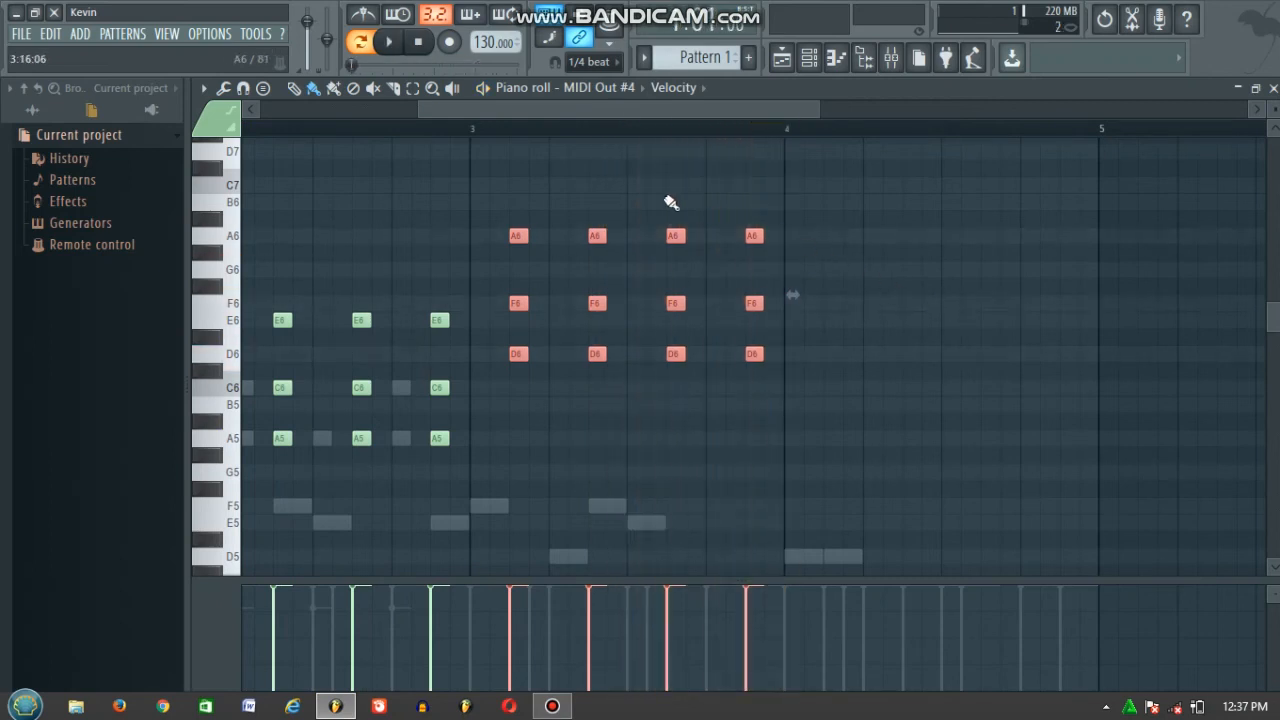
Duplicate the bar 3 chords into bar 4 and transpose the copies to F6, G#6 and C7, checking by playback
left_click_drag(595, 353, 909, 357)
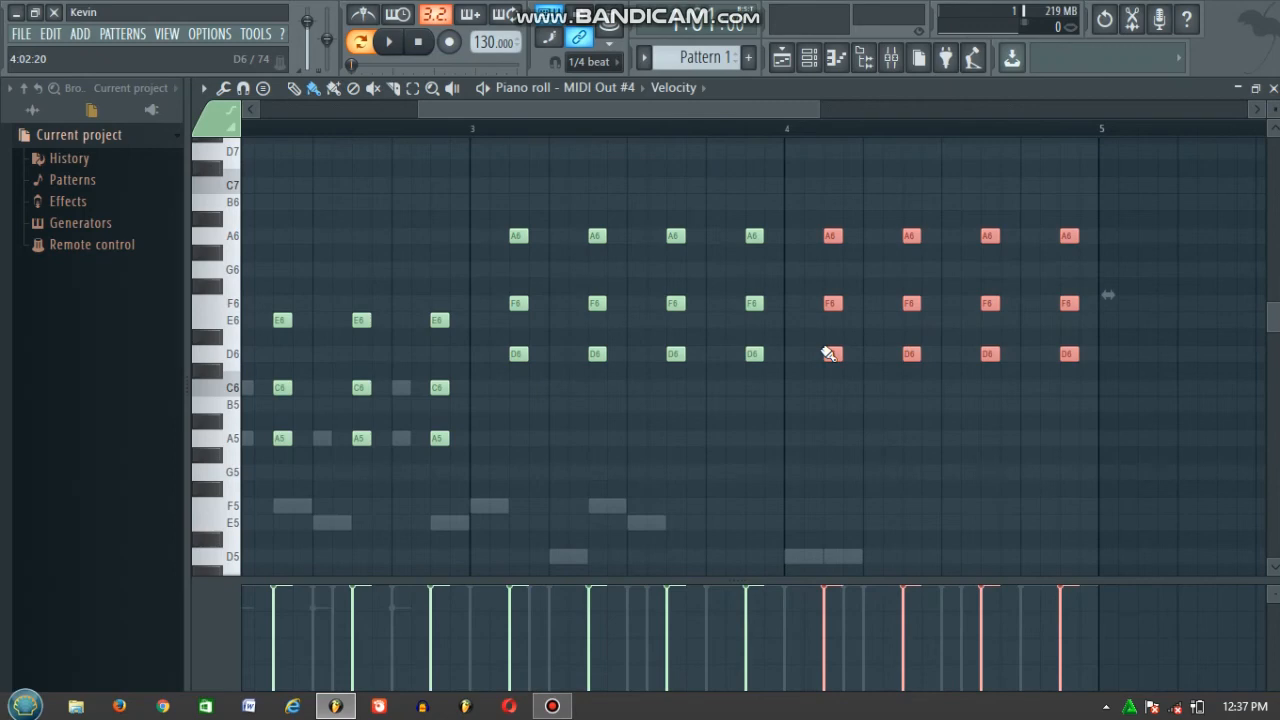
left_click_drag(826, 329, 824, 301)
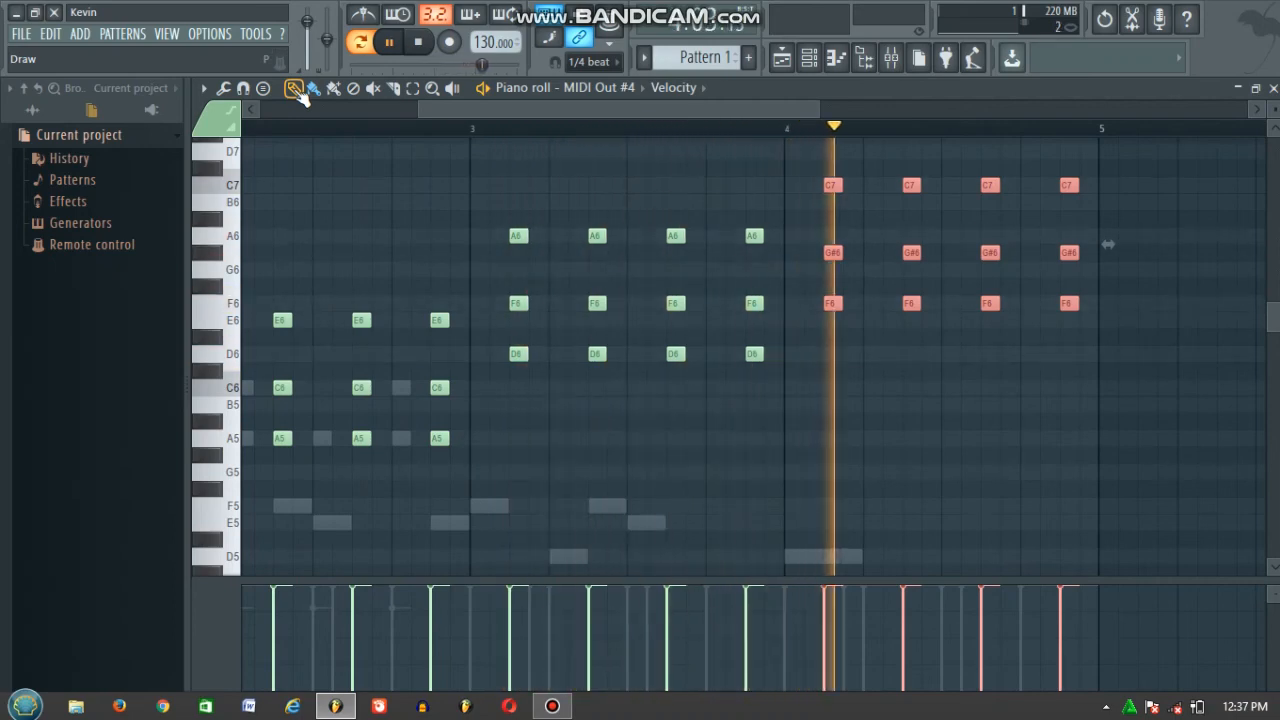
key("space")
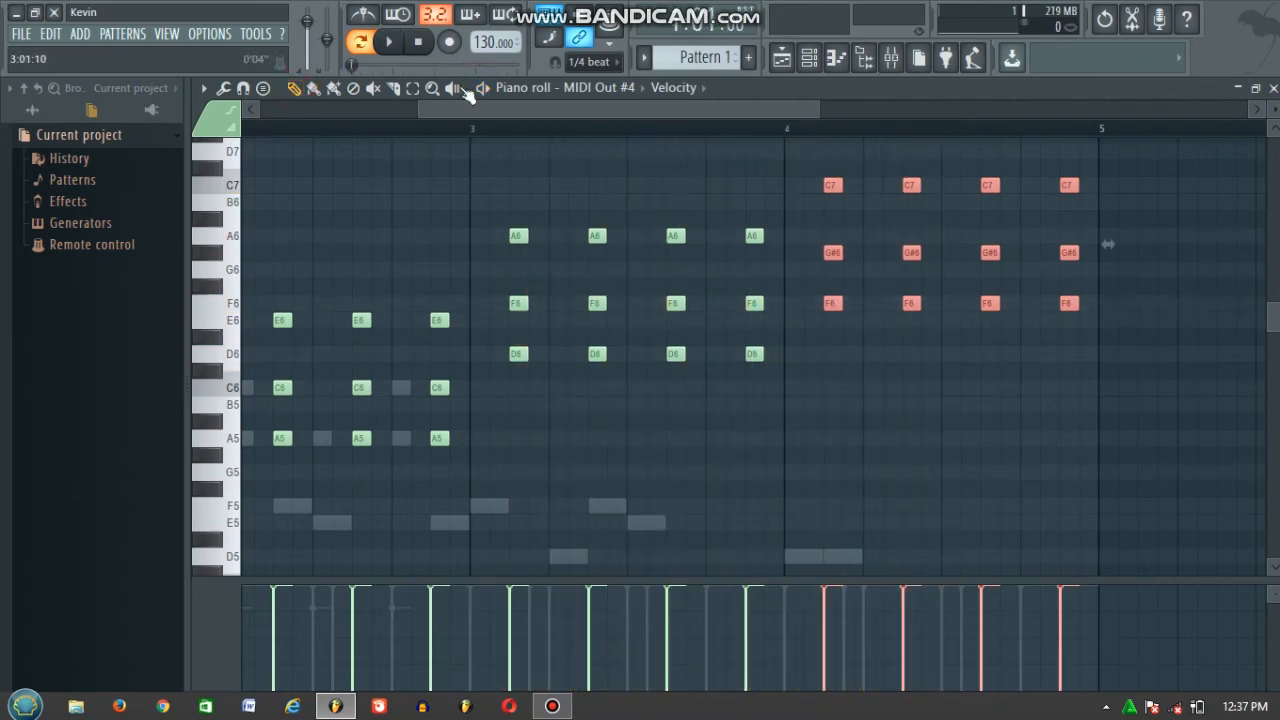
Try A6 as the middle note of the first chord in bar 4
left_click(235, 329)
left_click(834, 238)
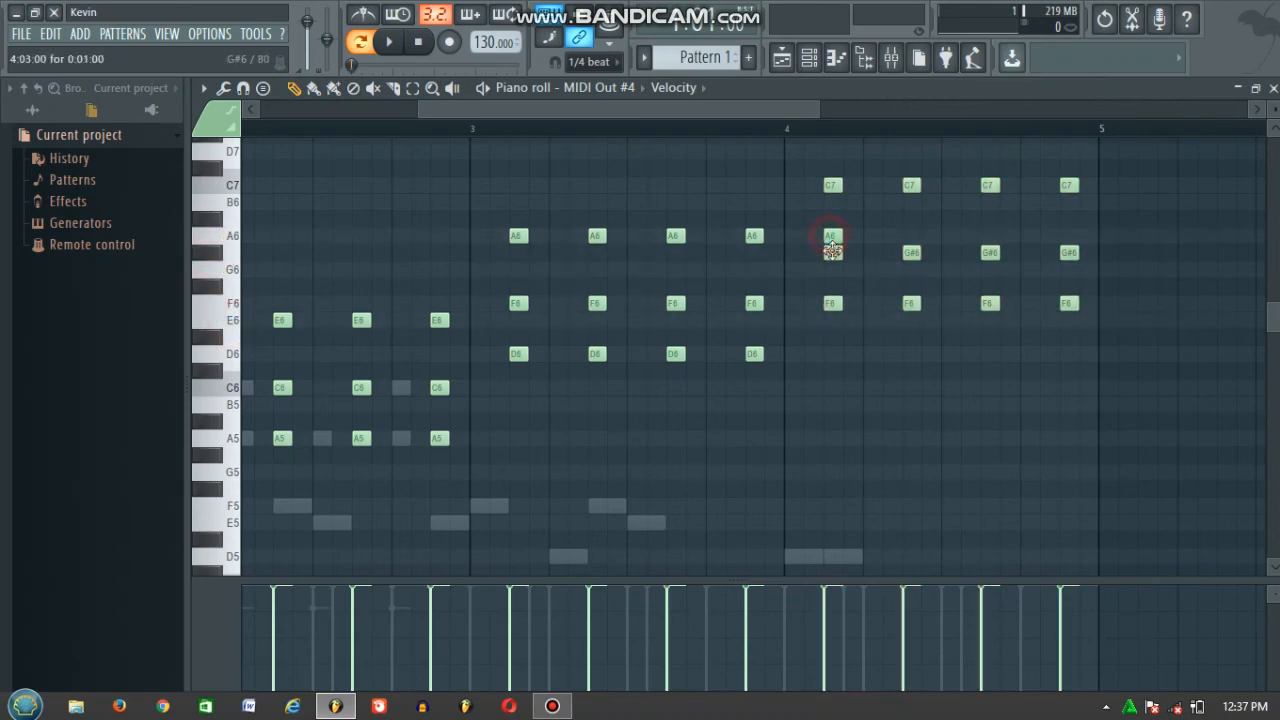
left_click(810, 303)
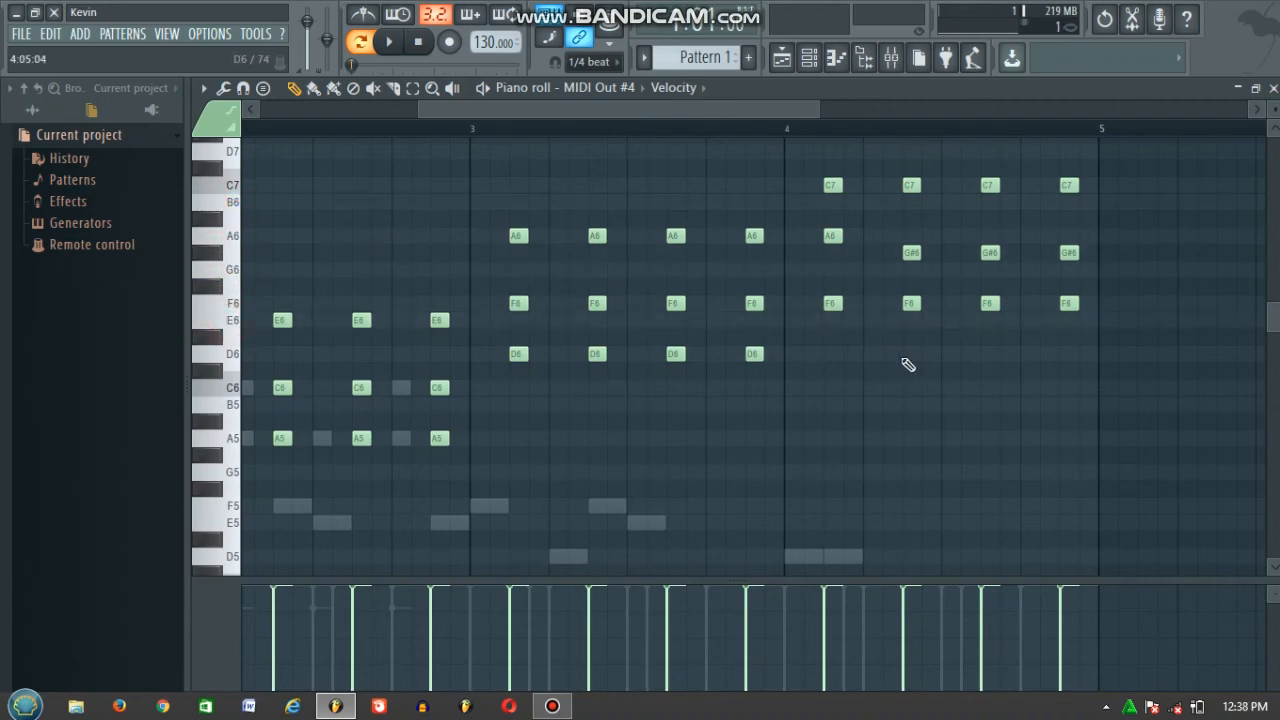
Lower the bottom note of all four bar 4 chords to E6
left_click(805, 317)
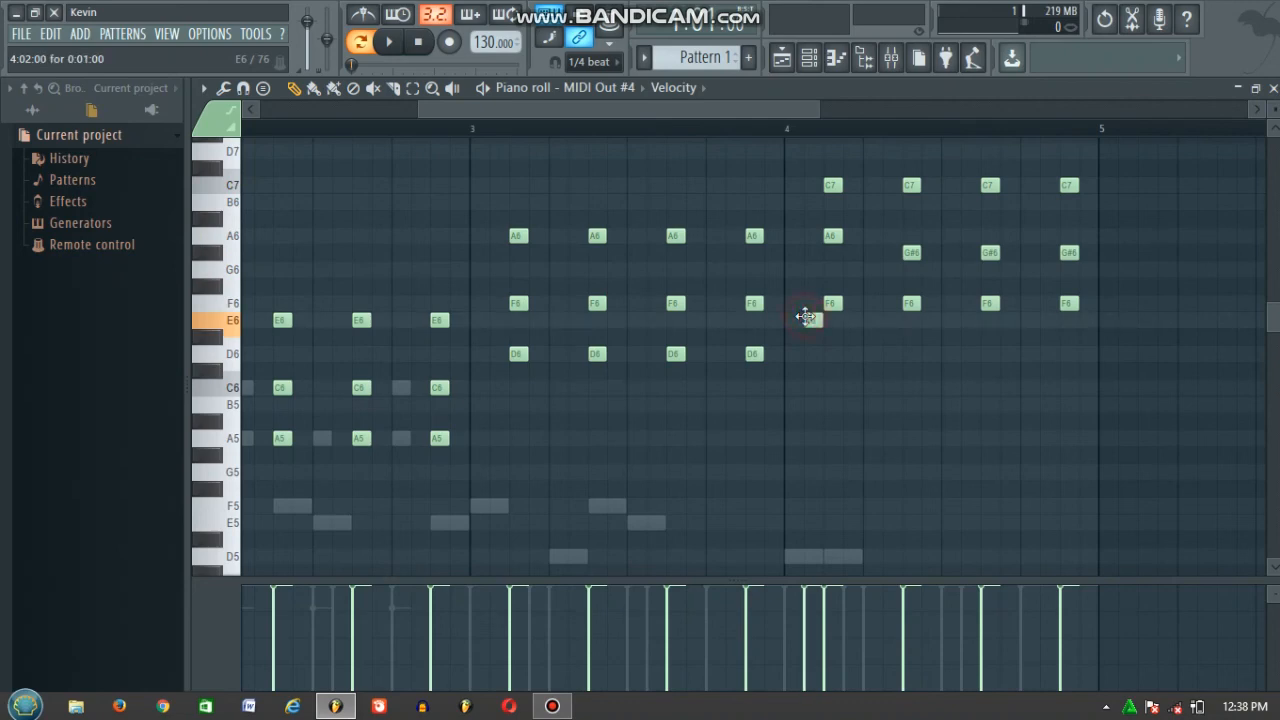
left_click_drag(810, 318, 831, 318)
left_click(911, 319)
left_click_drag(983, 304, 986, 316)
left_click_drag(1068, 301, 1069, 308)
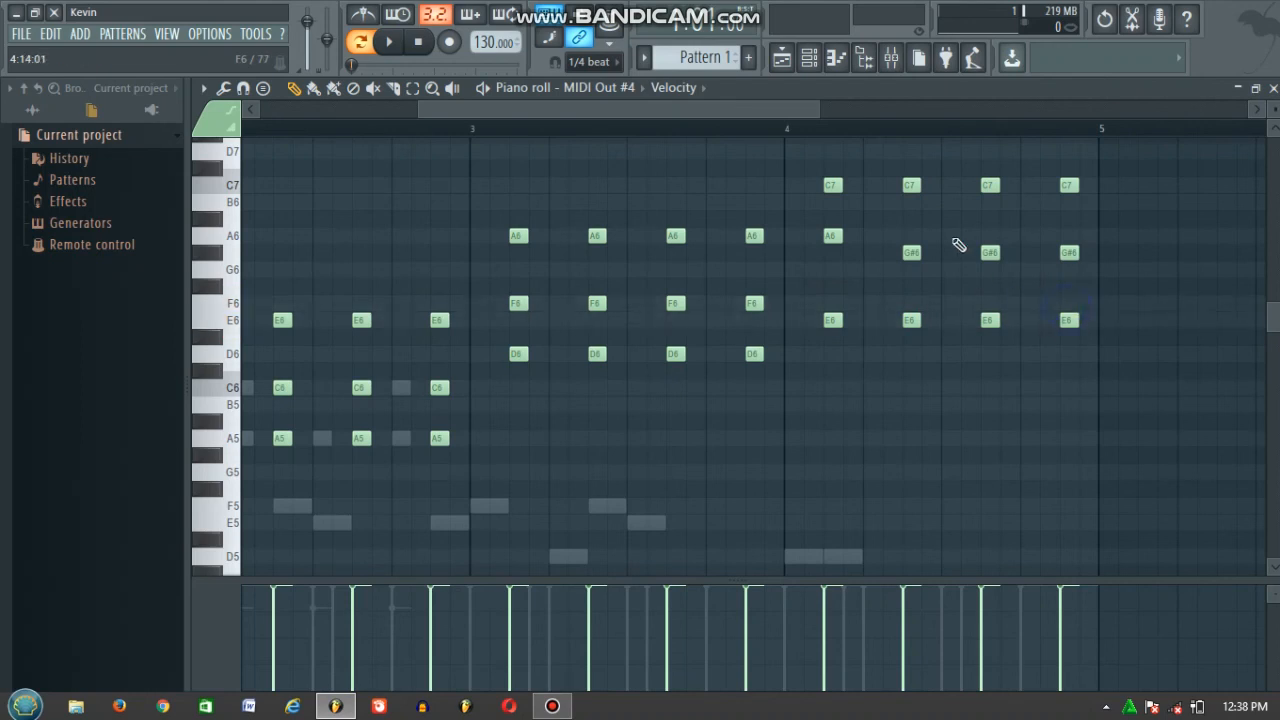
Set the playback start to bar 4 and play its chords repeatedly to compare how they sound
left_click(786, 128)
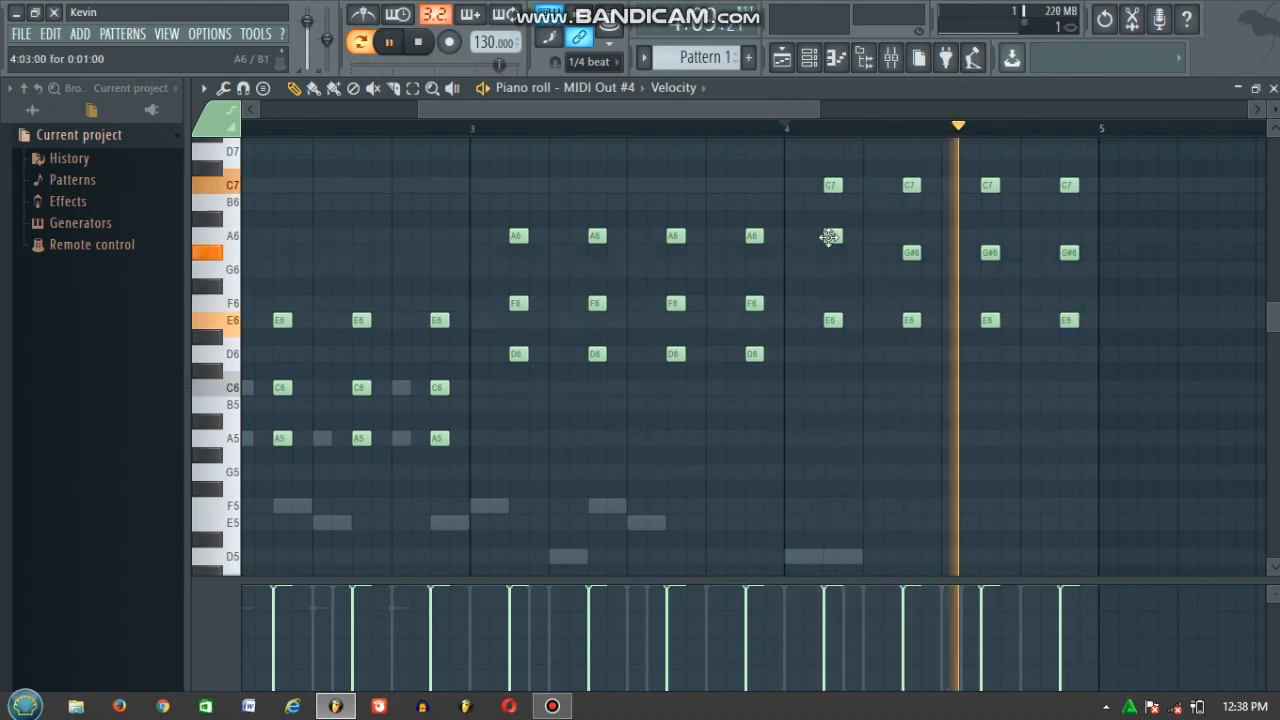
key("space")
key("space")
key("space")
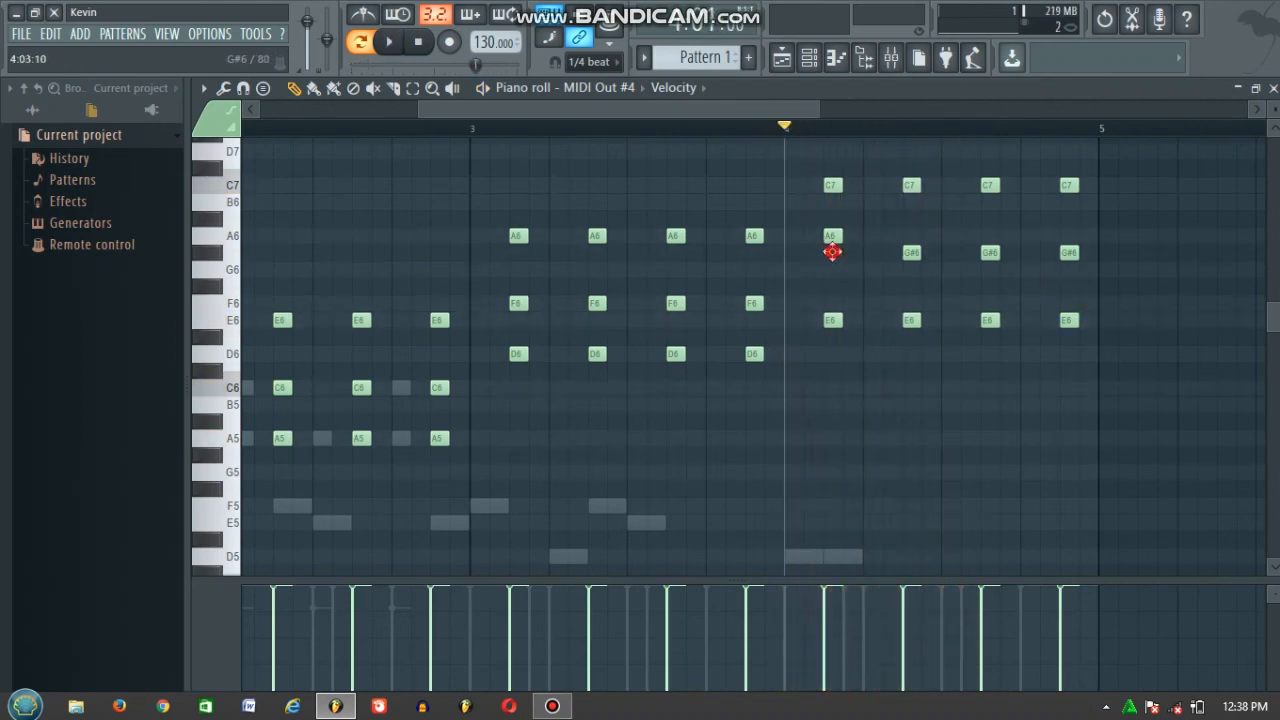
key("space")
key("space")
Try A6 as the middle note of the second chord in bar 4, checking it by playback
right_click(903, 248)
key("space")
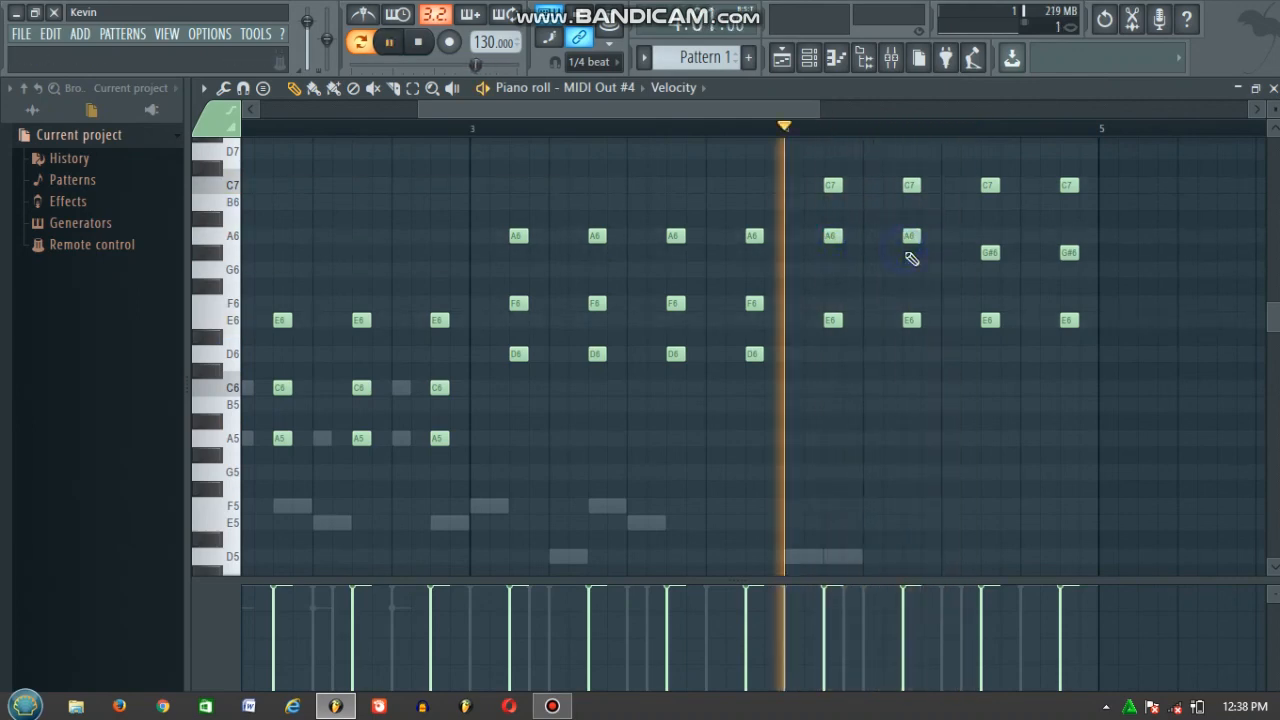
key("space")
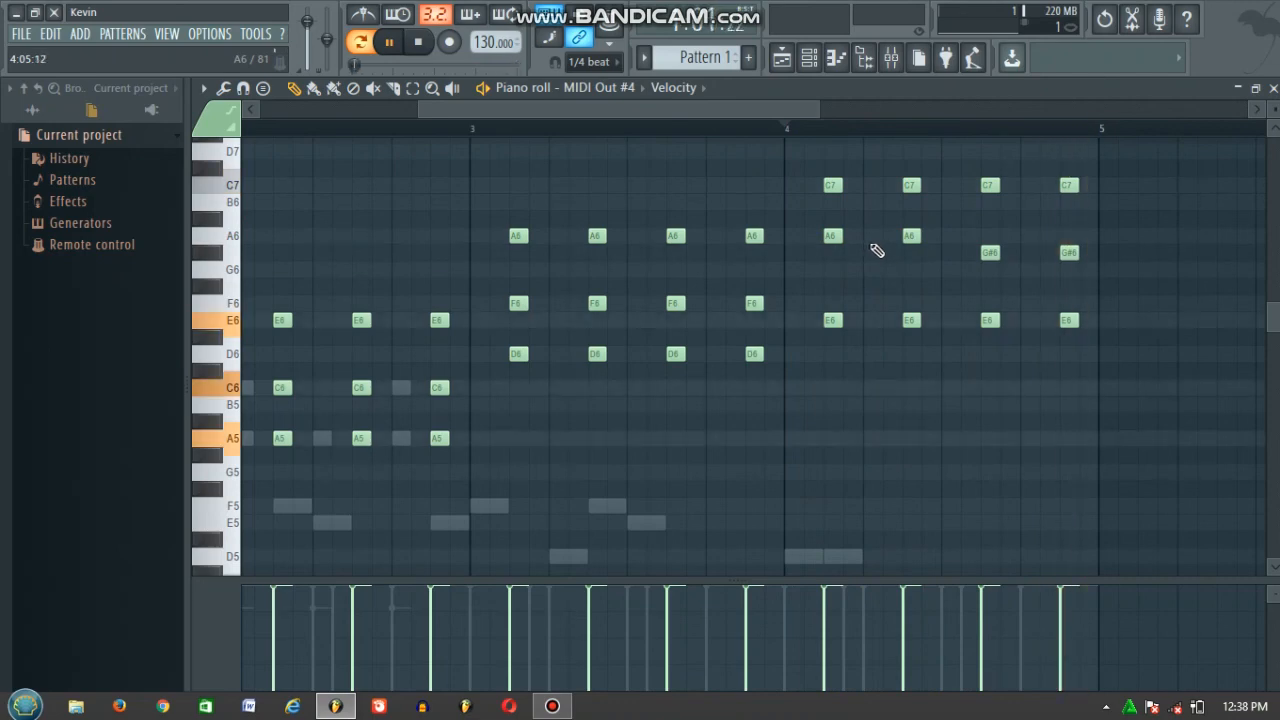
key("space")
key("space")
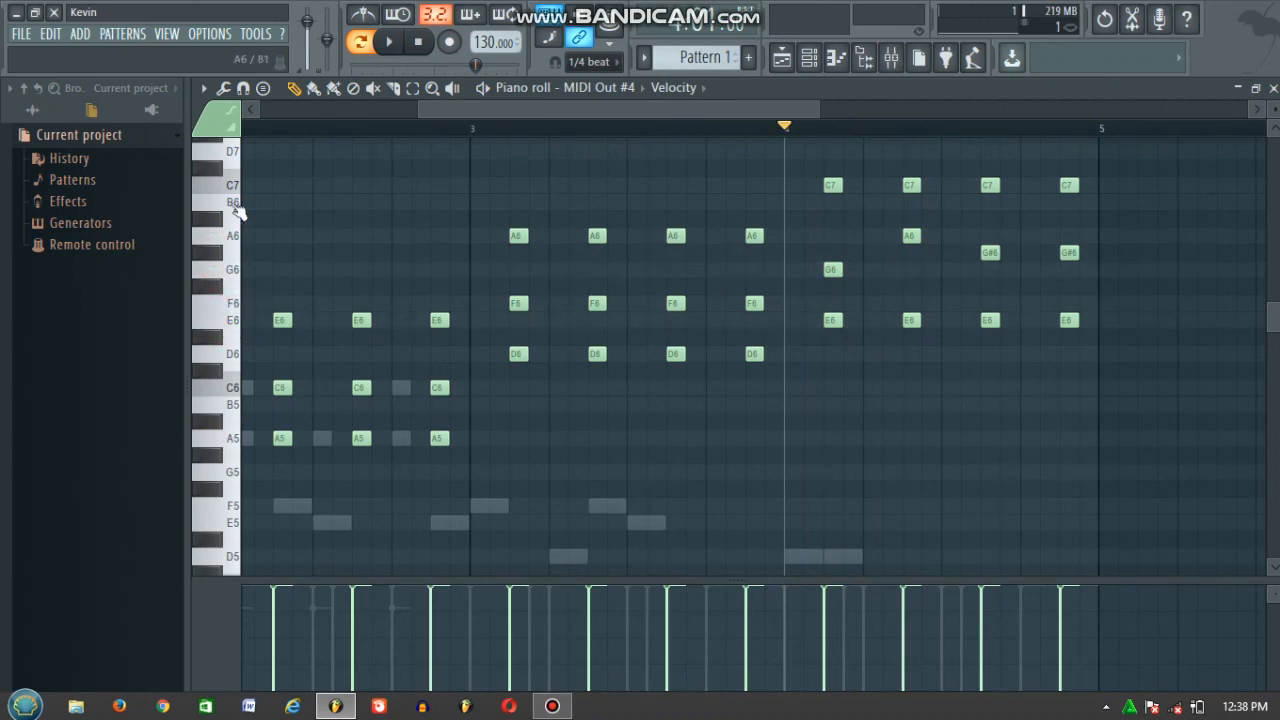
Set the middle notes of the bar 4 chords to G#6 and their top notes to B6, then play the pattern
left_click_drag(829, 269, 830, 250)
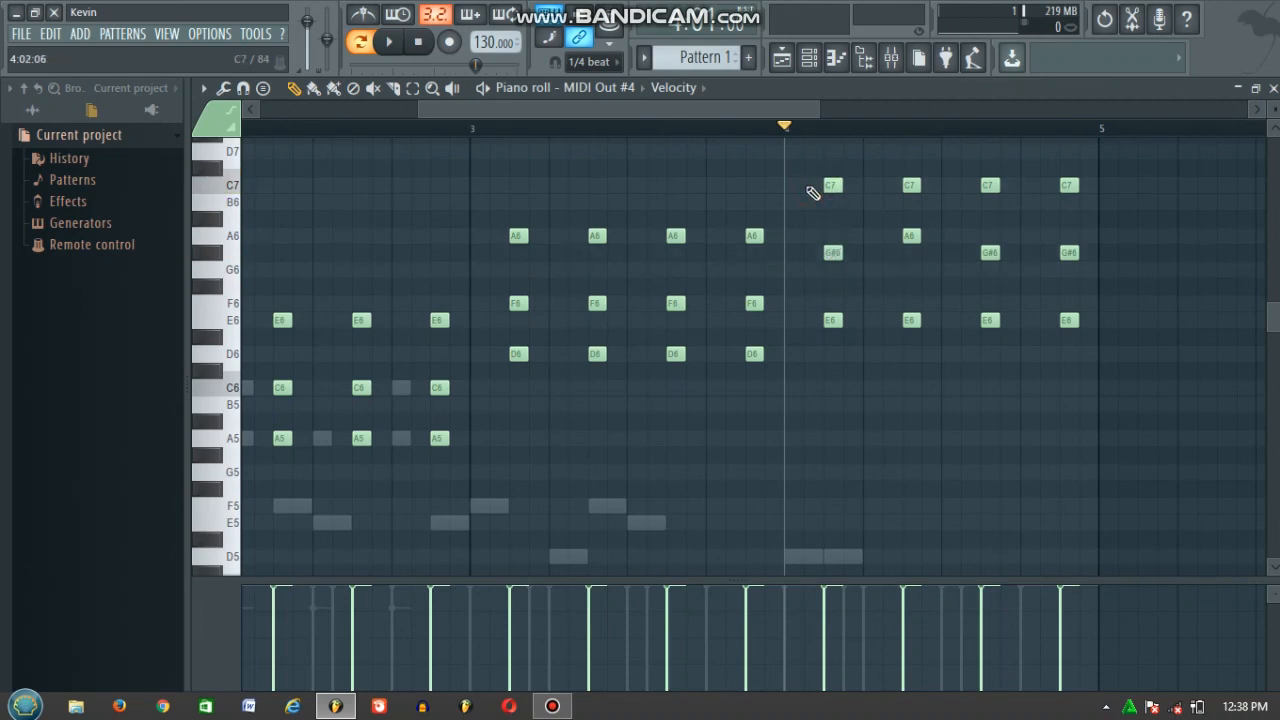
left_click(831, 203)
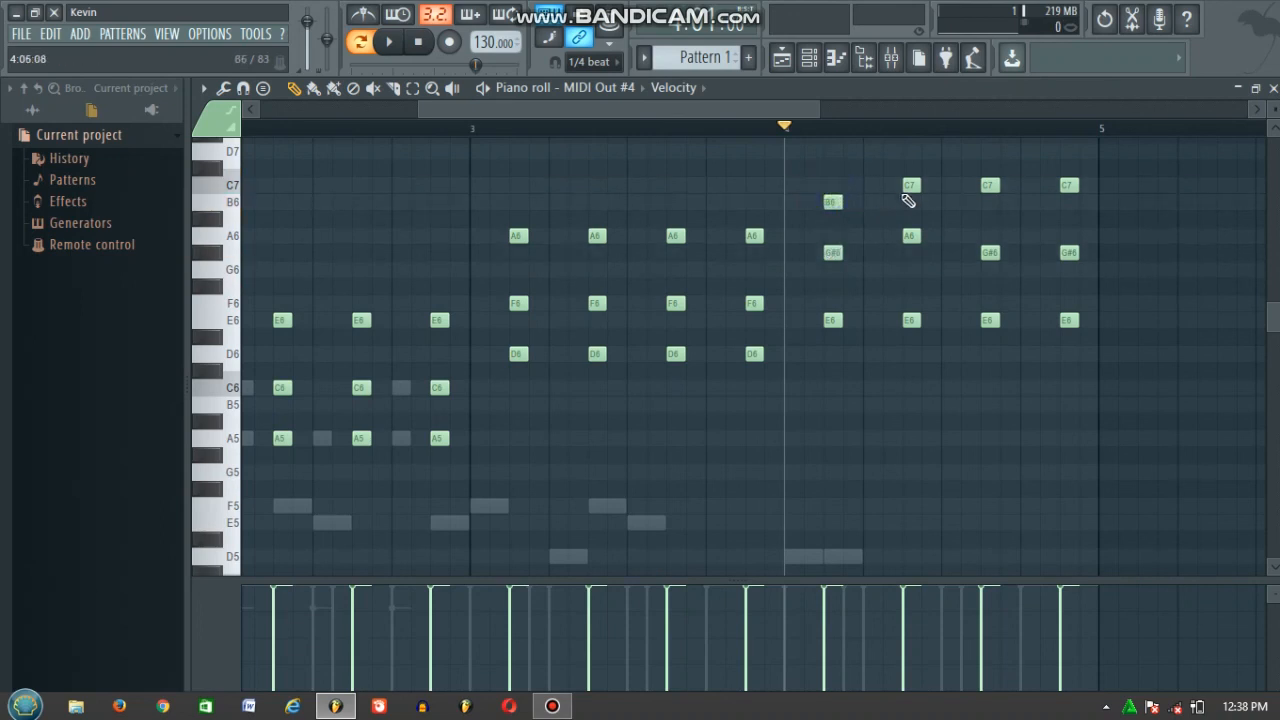
left_click_drag(911, 204, 910, 203)
left_click_drag(992, 206, 1066, 203)
left_click_drag(908, 244, 930, 259)
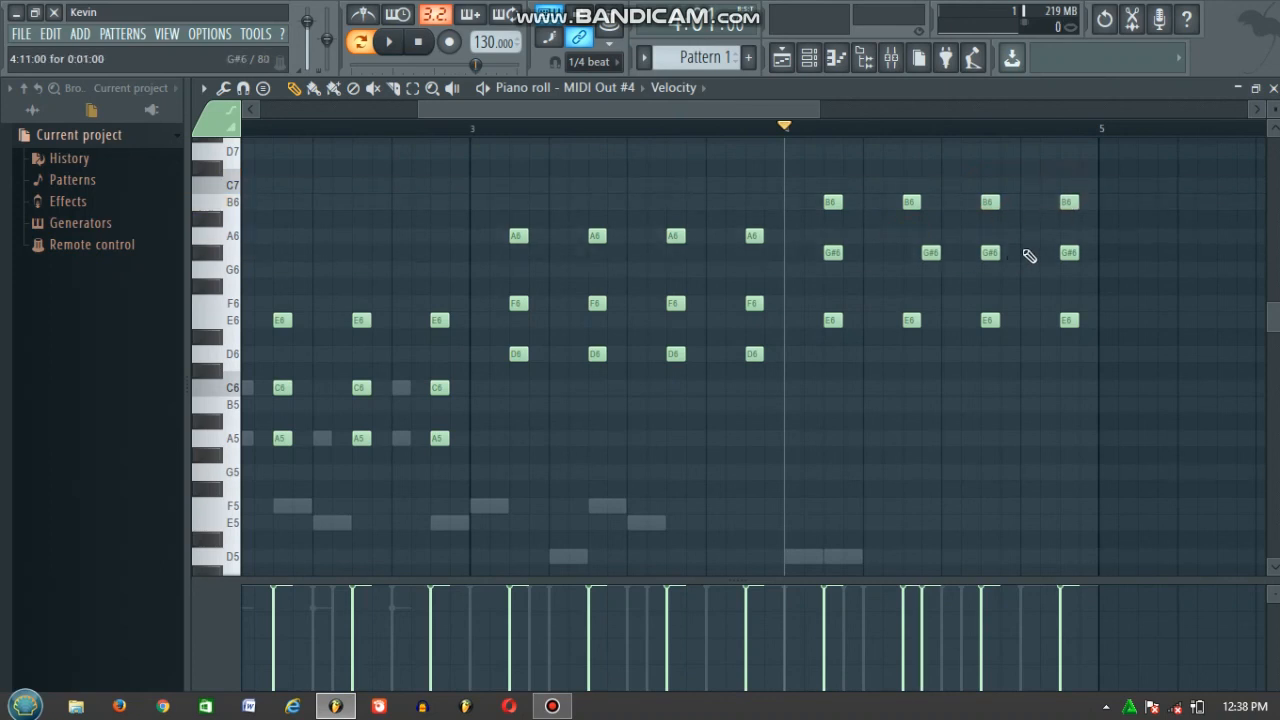
key("space")
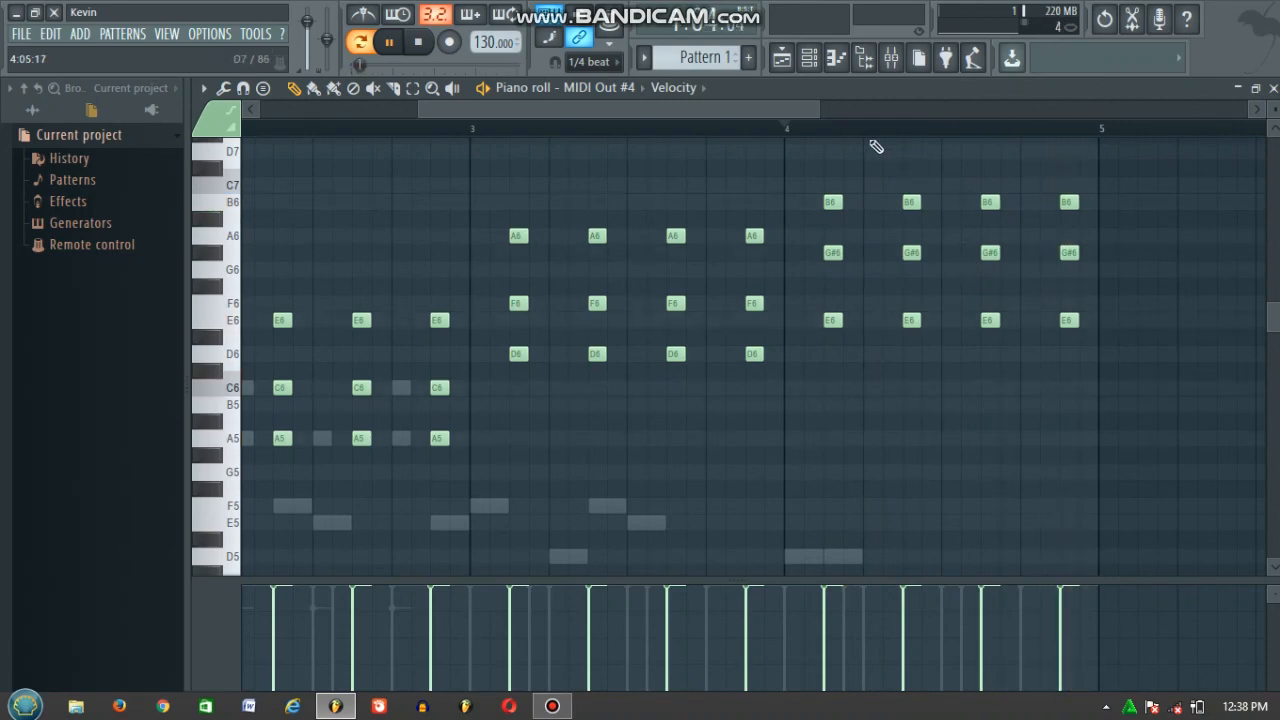
scroll(866, 129, "down", 2)
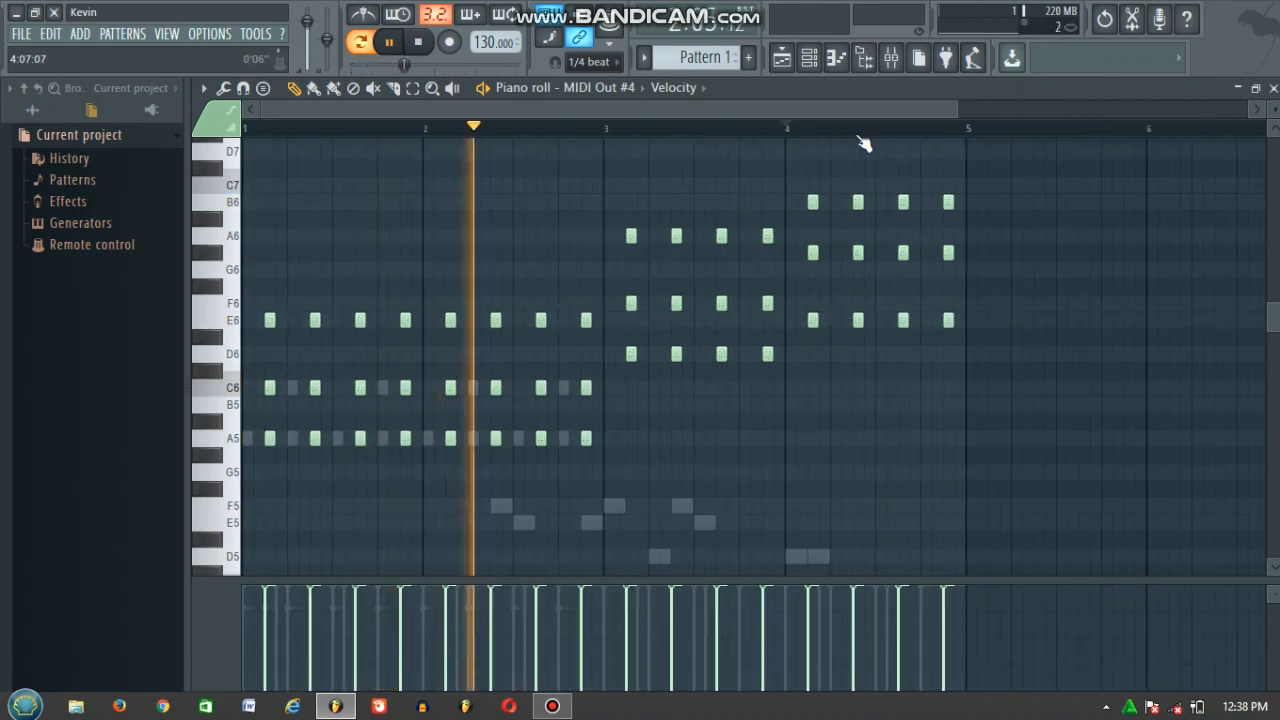
Review the MIDI Out #2 and MIDI Out #3 piano rolls during playback and select all MIDI Out #3 notes
left_click(808, 58)
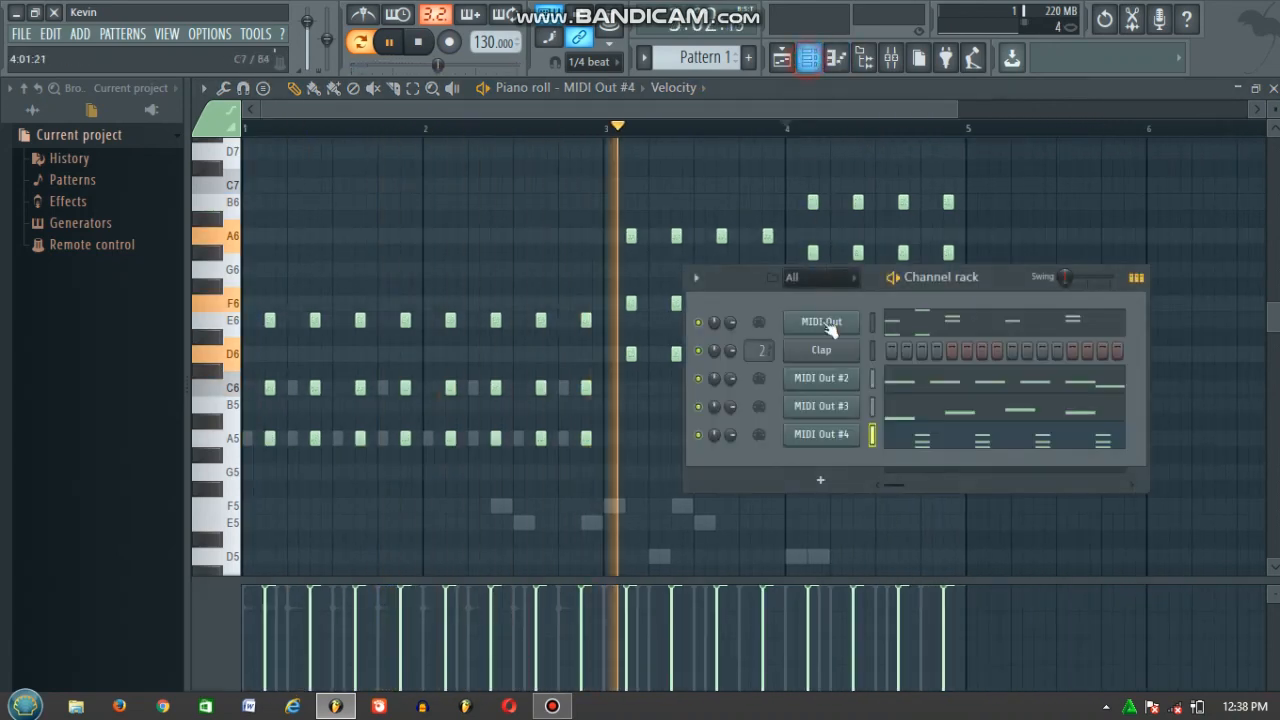
right_click(821, 377)
left_click(900, 374)
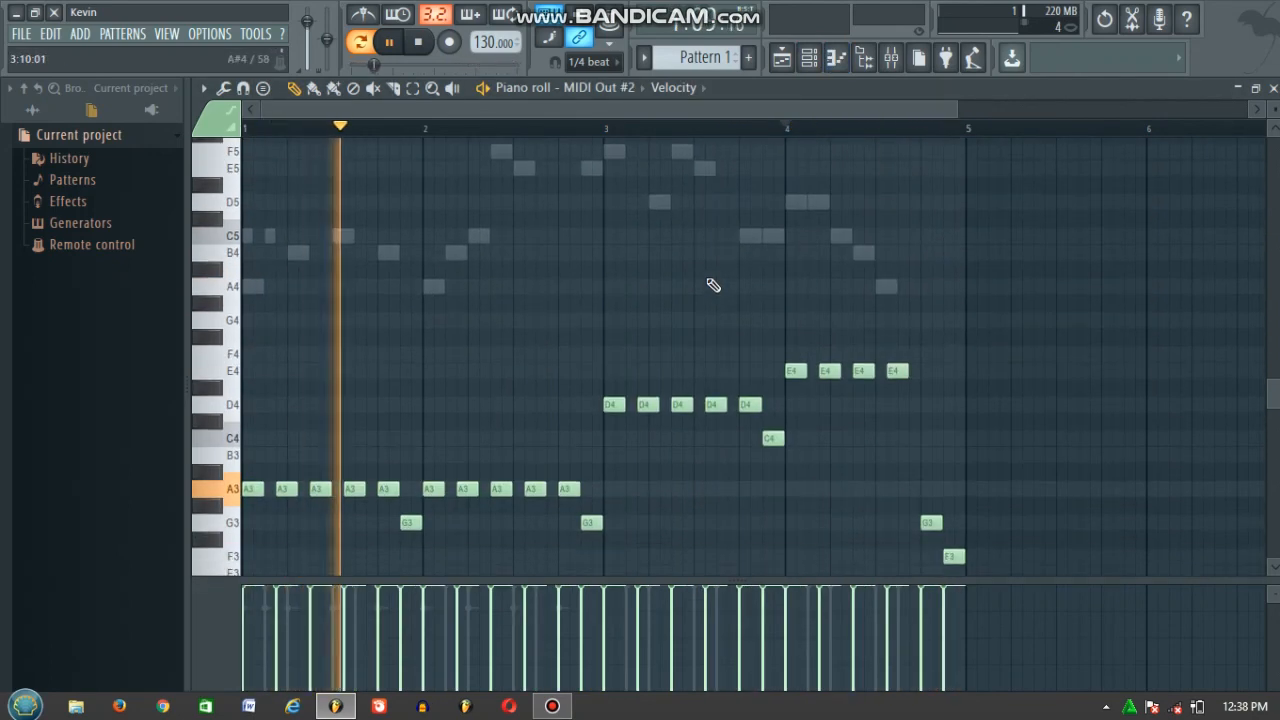
left_click(809, 60)
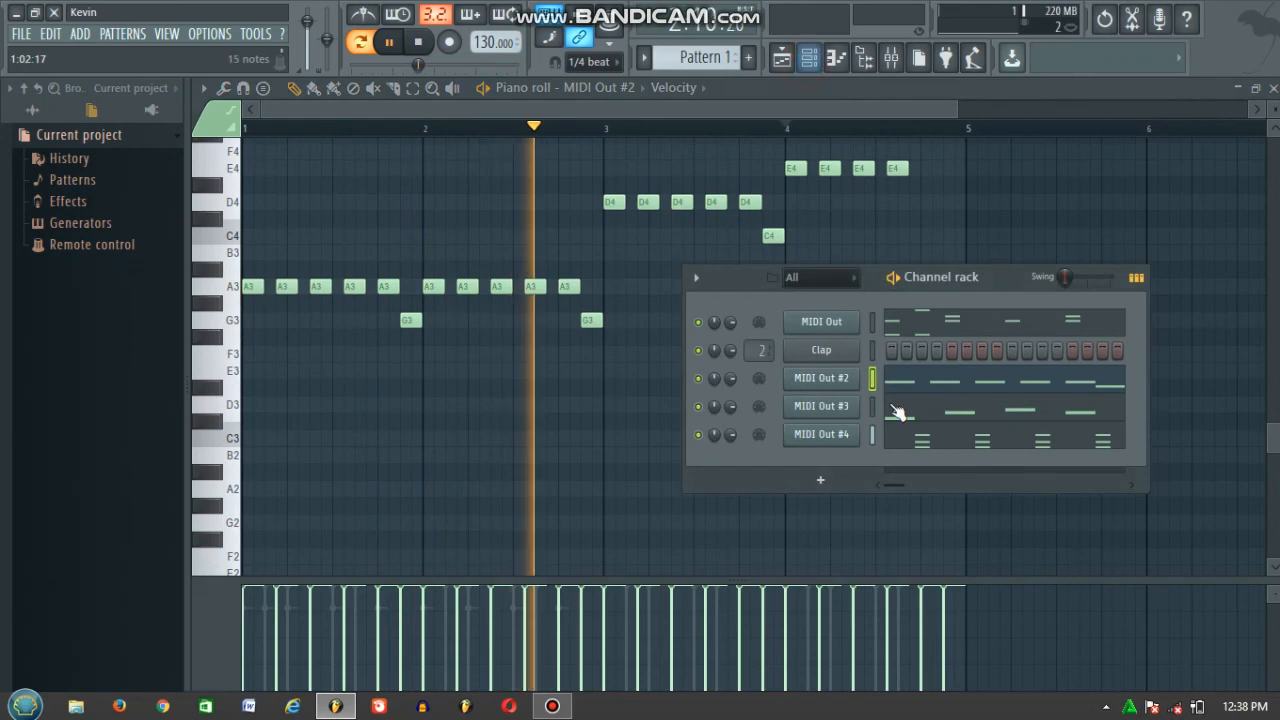
right_click(855, 406)
left_click(900, 409)
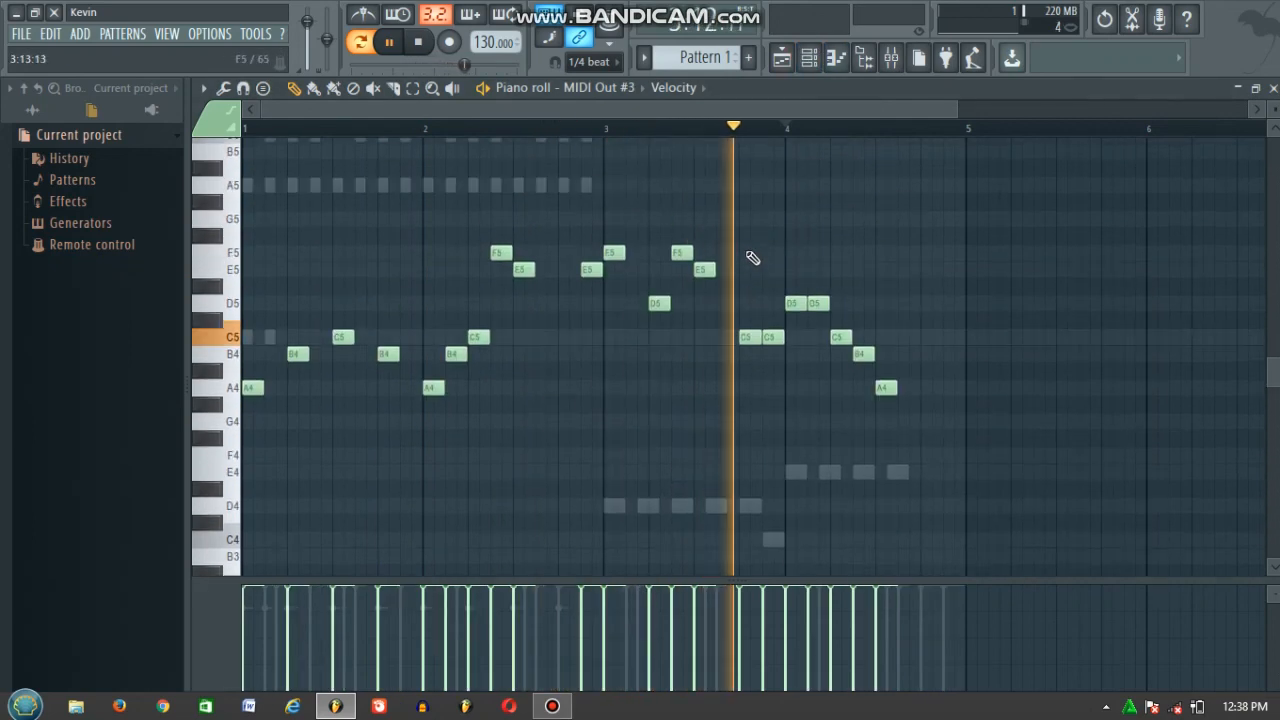
left_click_drag(957, 194, 275, 440)
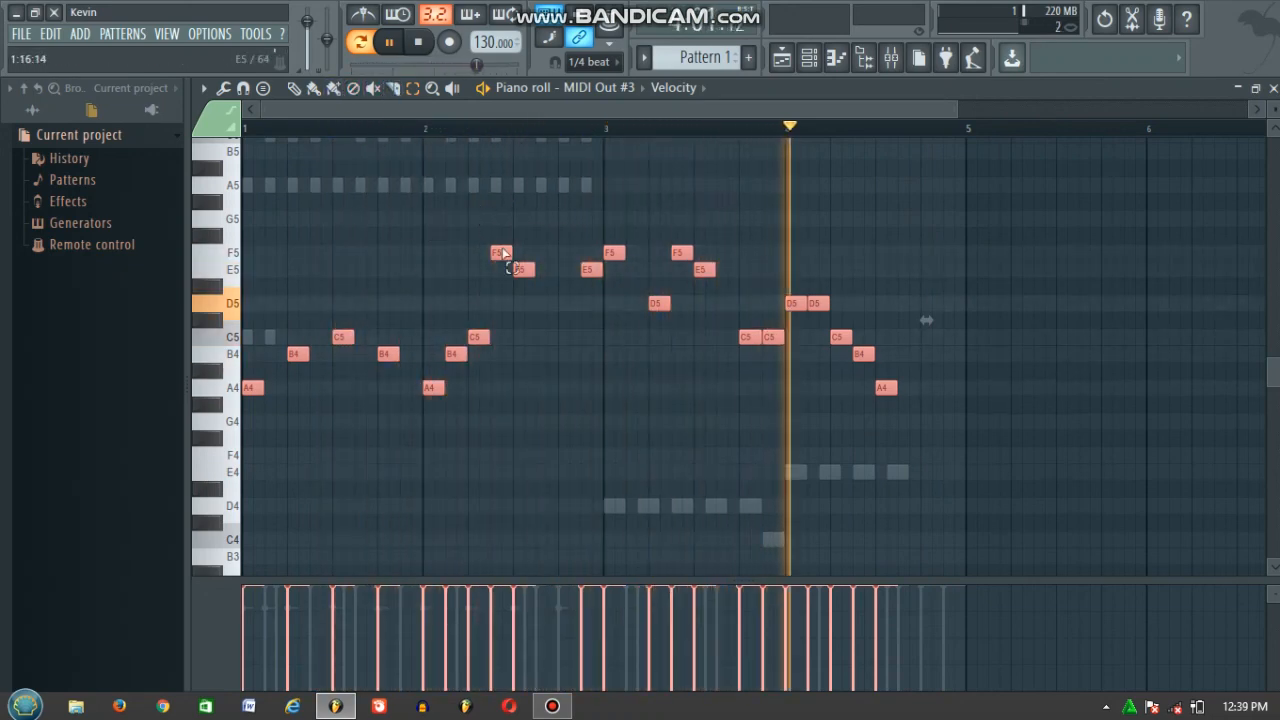
Open the MIDI Out #4 settings on the plugin page to examine its channel and patch
key("F6")
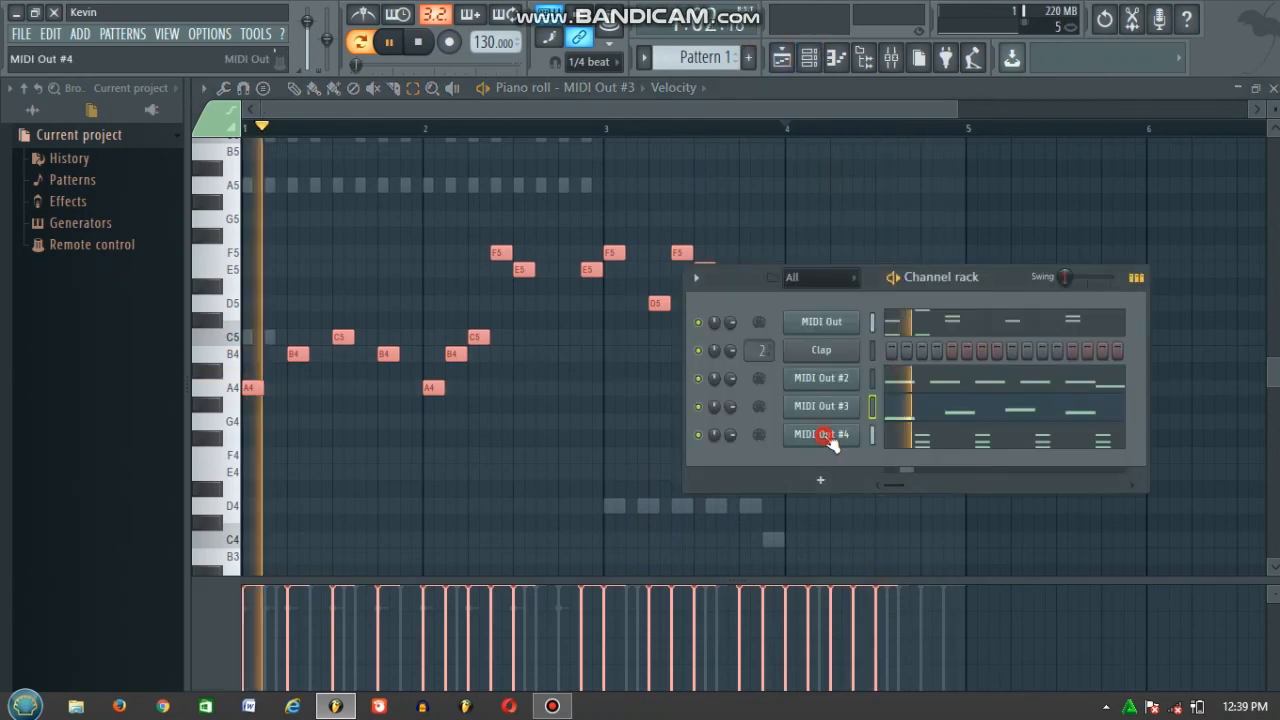
left_click(821, 434)
left_click(249, 233)
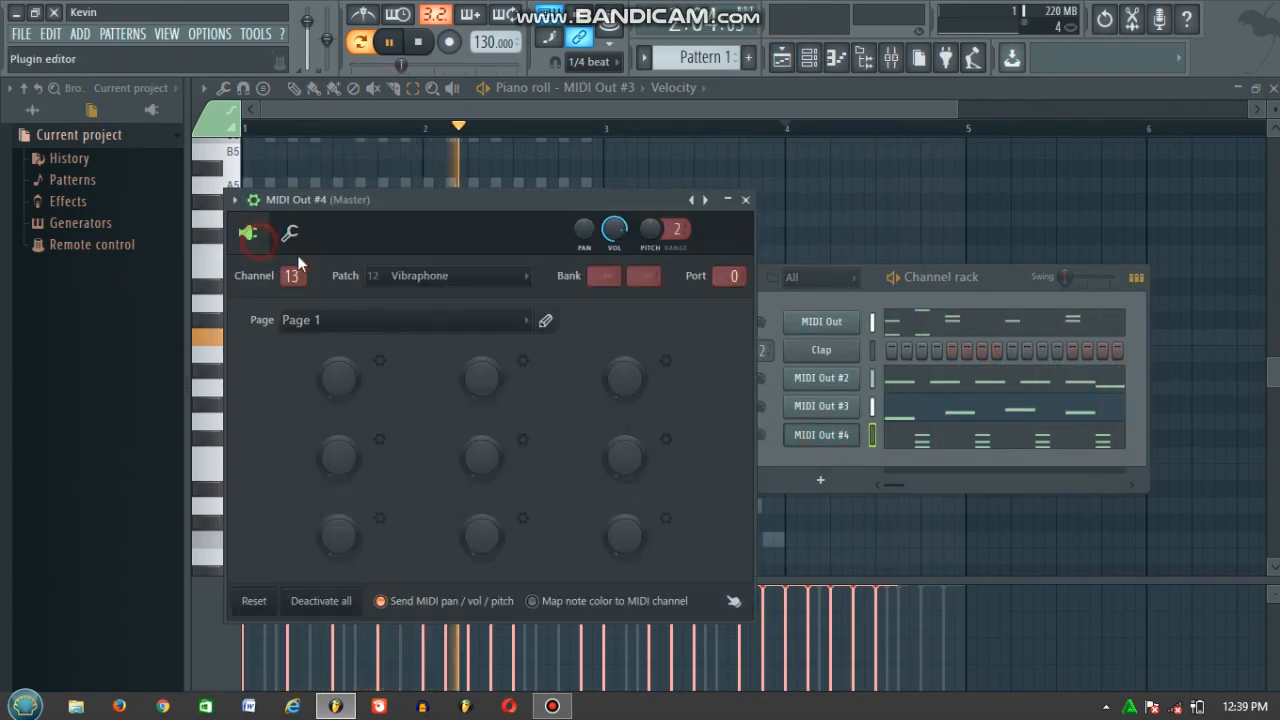